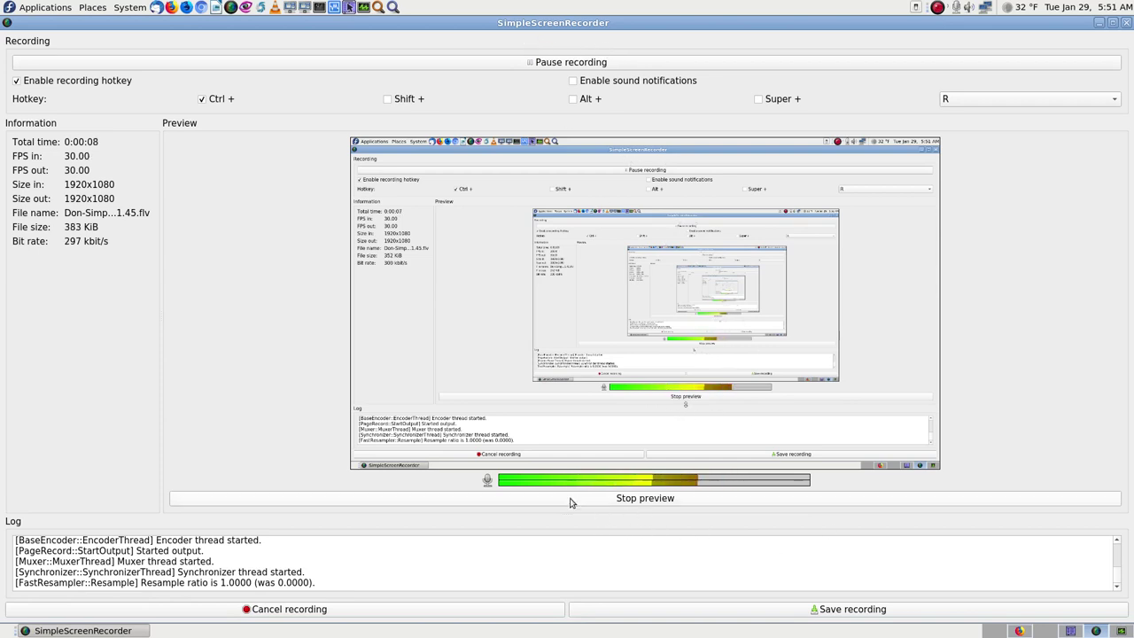
# - Stop the recording preview and switch to the Krusader file manager with the OBS Studio Profiles folder active
pyautogui.click(608, 498)
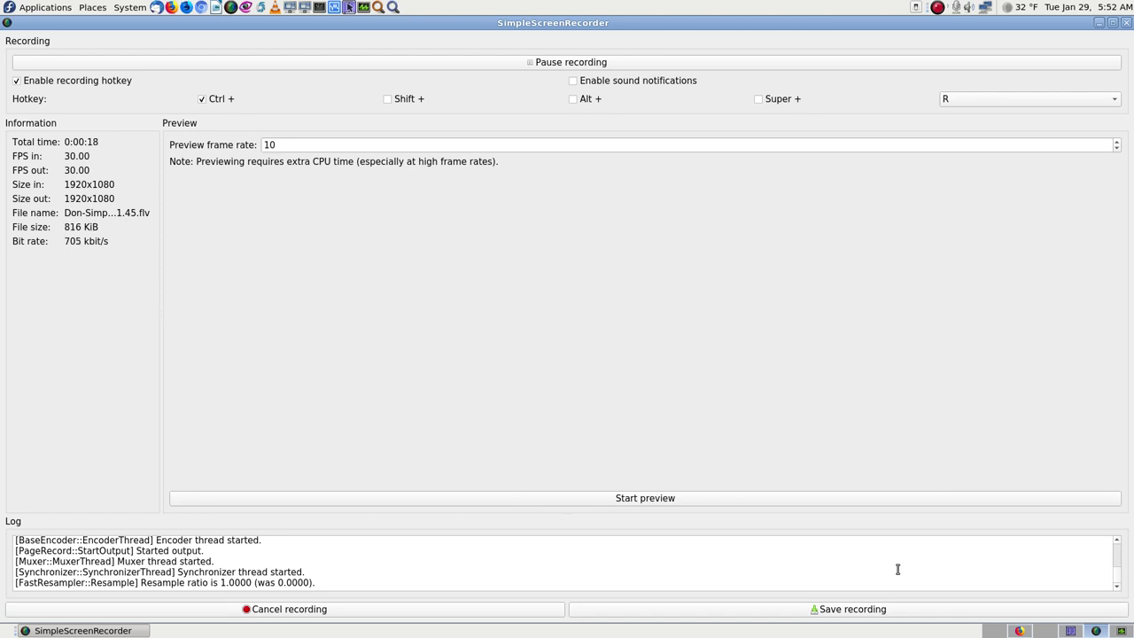
pyautogui.click(1072, 632)
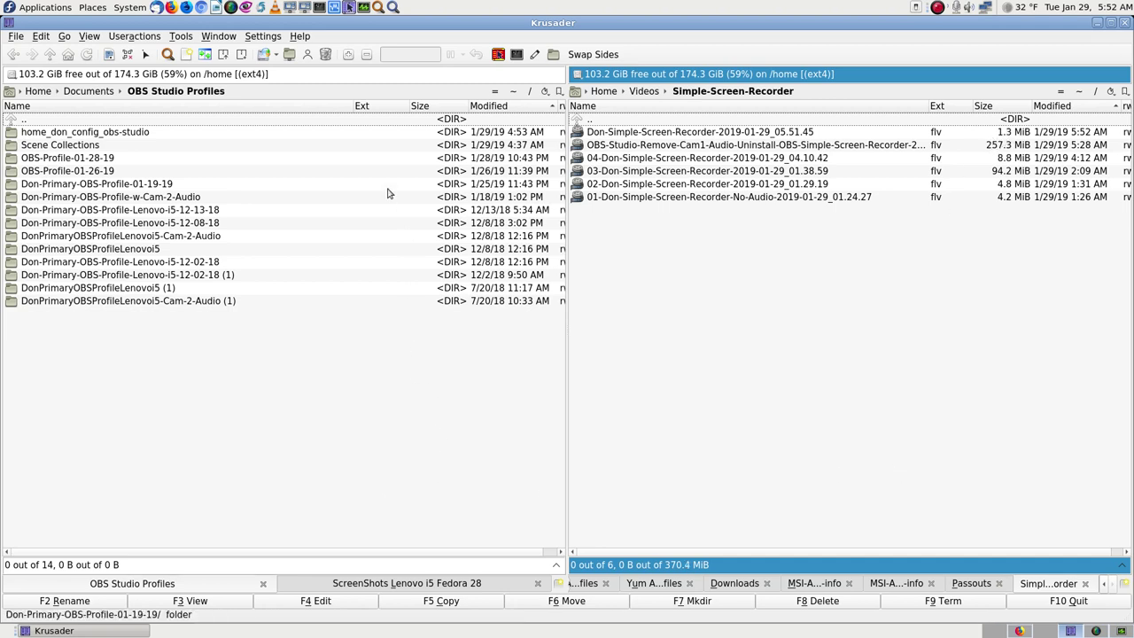
pyautogui.click(324, 124)
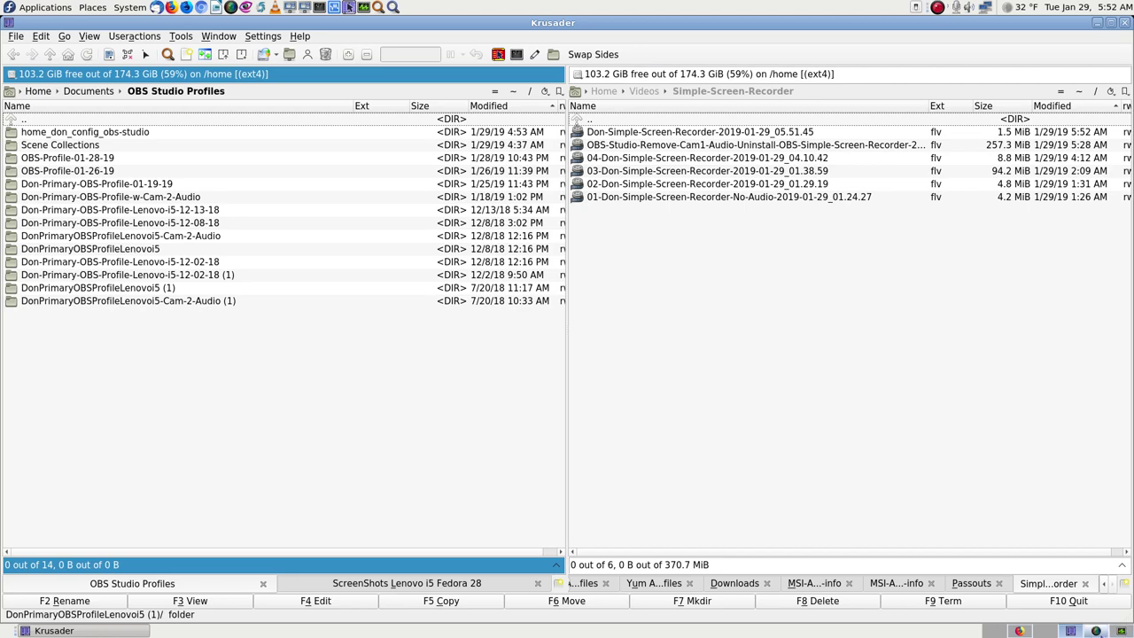
# - Switch to Firefox and look over the features presented on the OBS Studio home page
pyautogui.click(1021, 630)
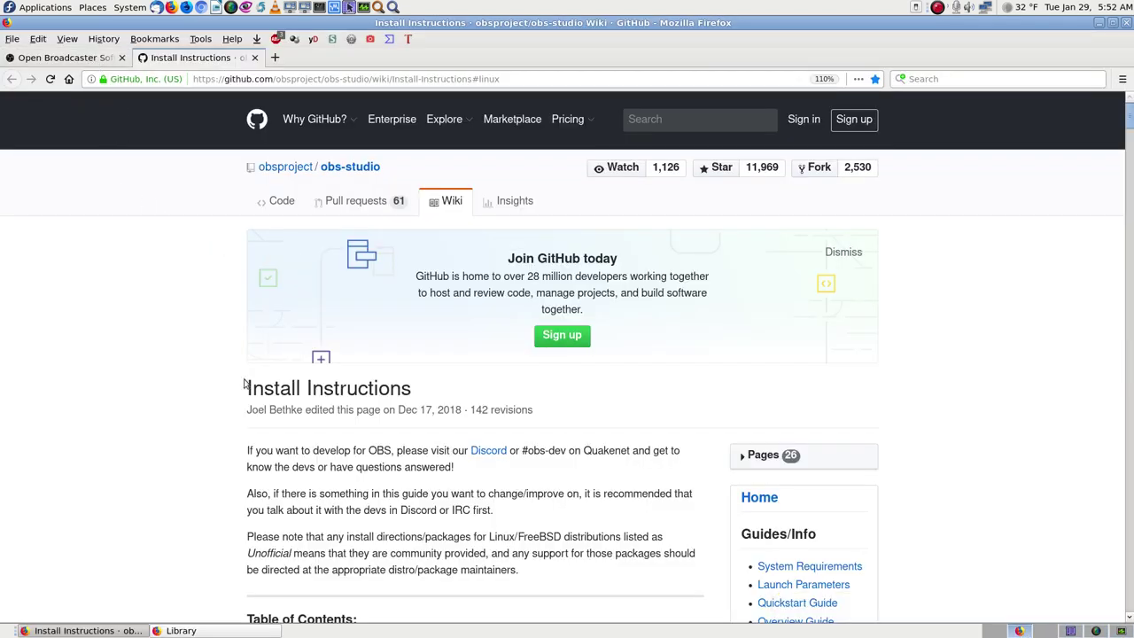
pyautogui.click(80, 59)
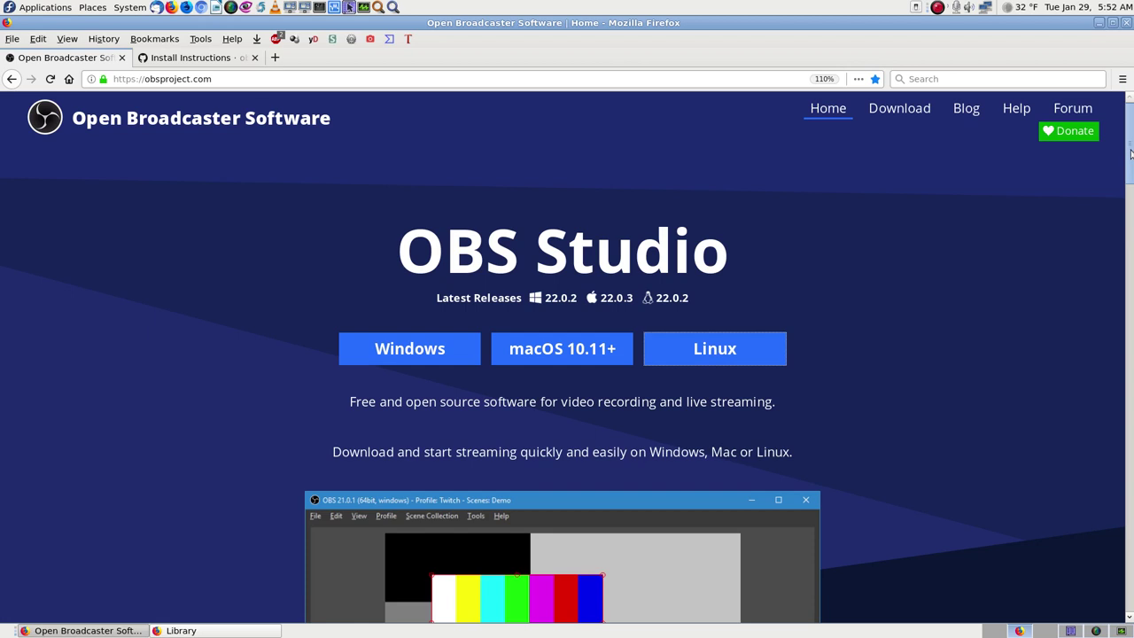
pyautogui.scroll(-5, 1132, 208)
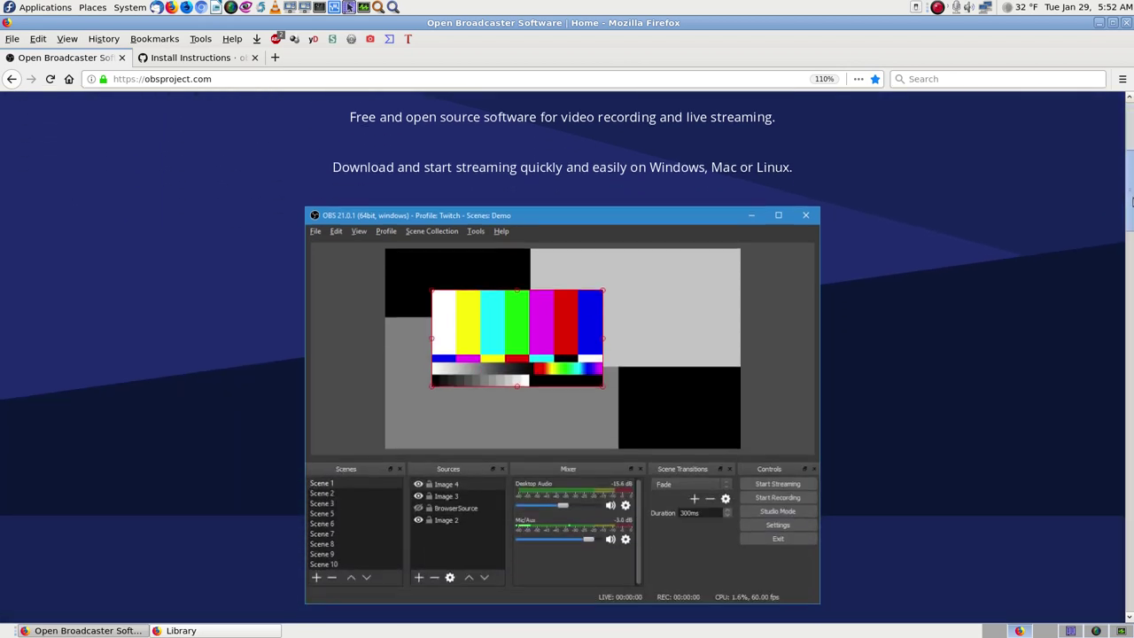
pyautogui.moveTo(1132, 202); pyautogui.dragTo(1129, 302)
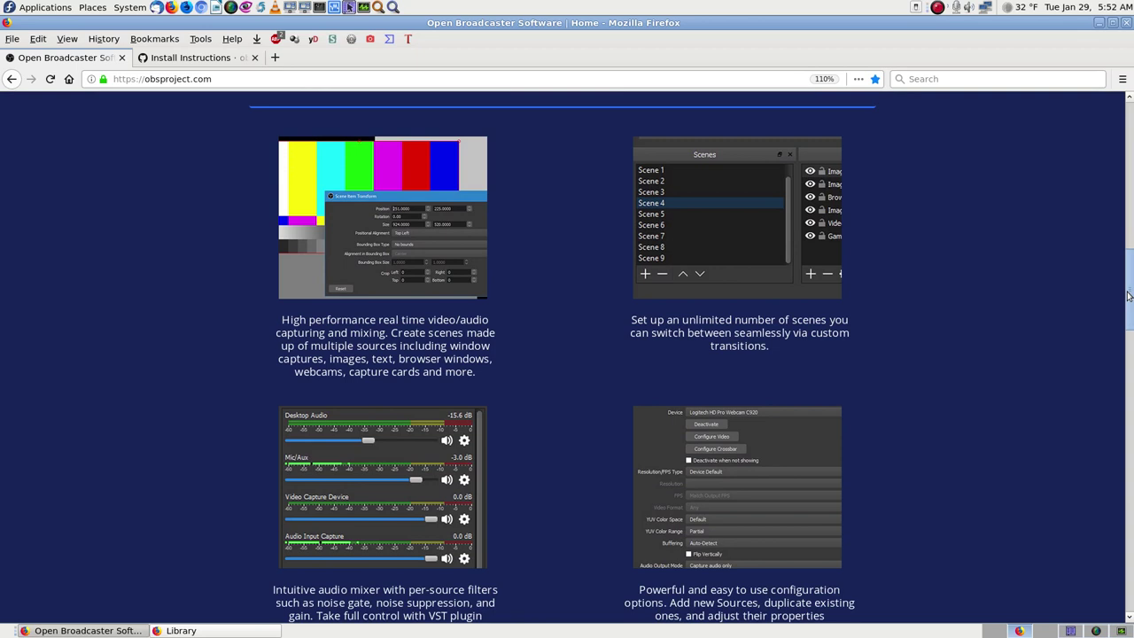
pyautogui.moveTo(1130, 296); pyautogui.dragTo(1131, 143)
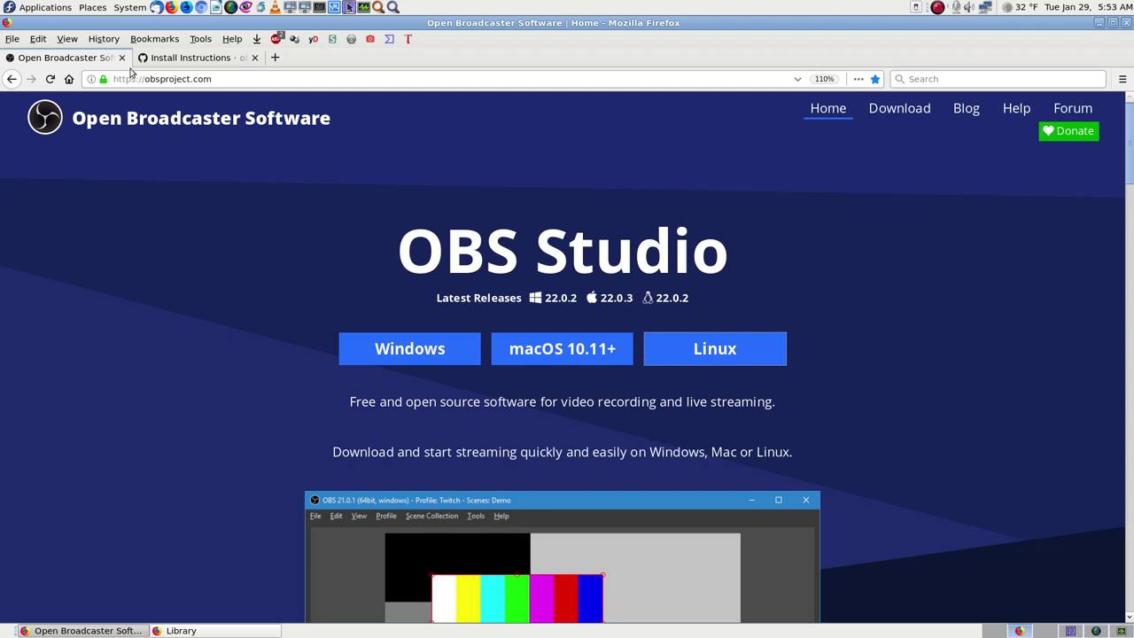
# - Open the Linux install instructions from the OBS Studio home page and close the home page
pyautogui.click(698, 355)
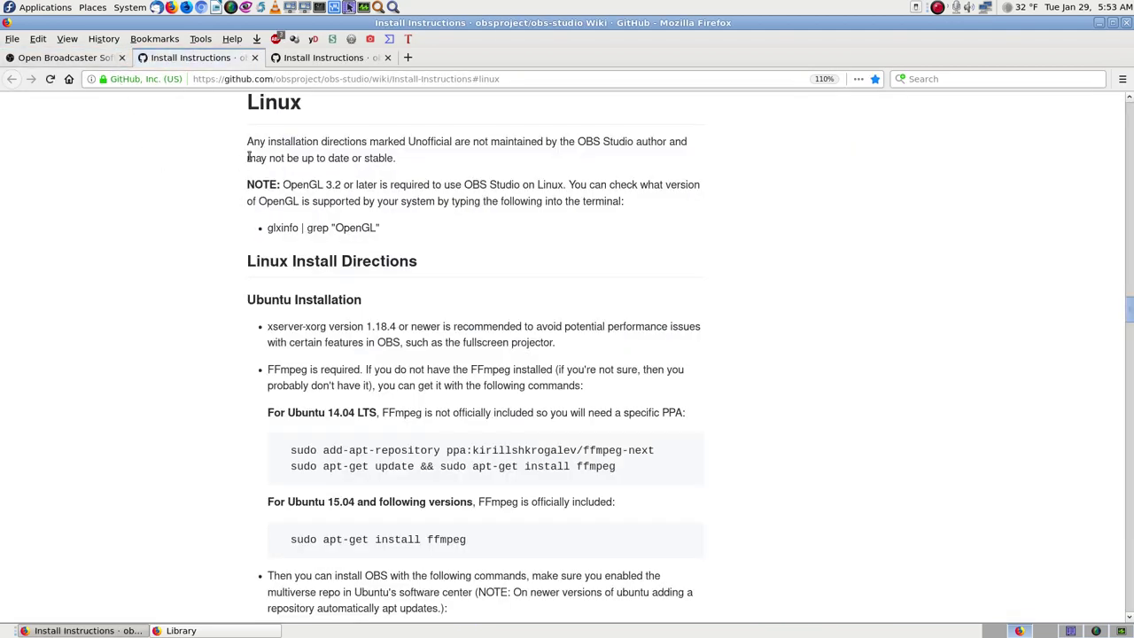
pyautogui.click(121, 57)
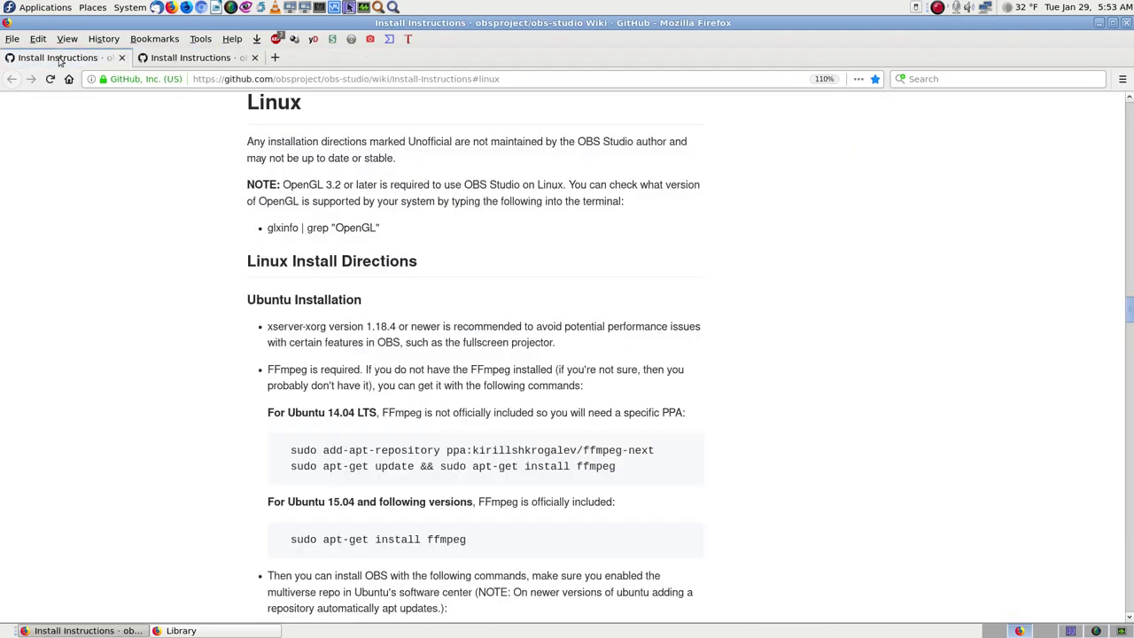
# - Examine the table of contents and Windows install directions in the other Install Instructions copy, and close that copy
pyautogui.click(191, 57)
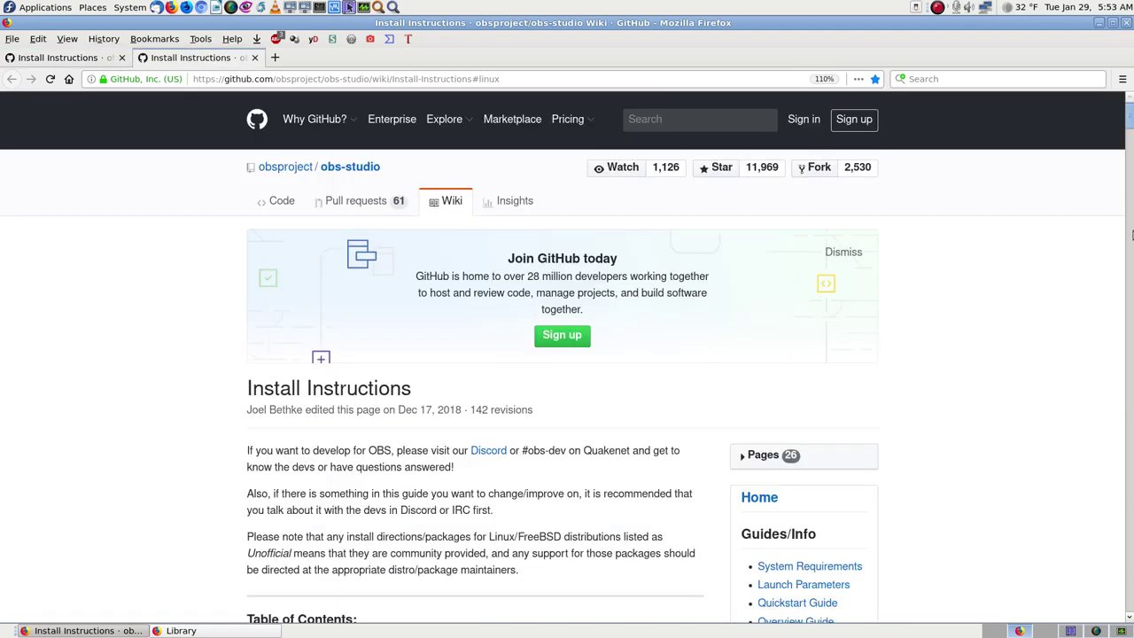
pyautogui.scroll(-2, 1085, 296)
pyautogui.scroll(-2, 1085, 296)
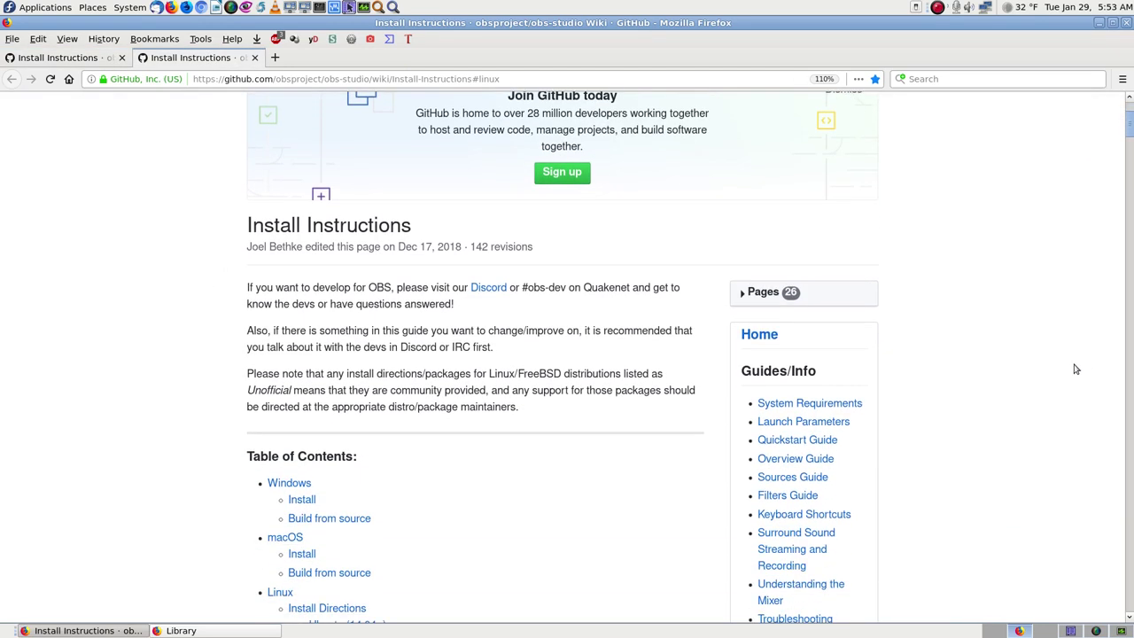
pyautogui.scroll(-2, 596, 391)
pyautogui.scroll(-4, 549, 372)
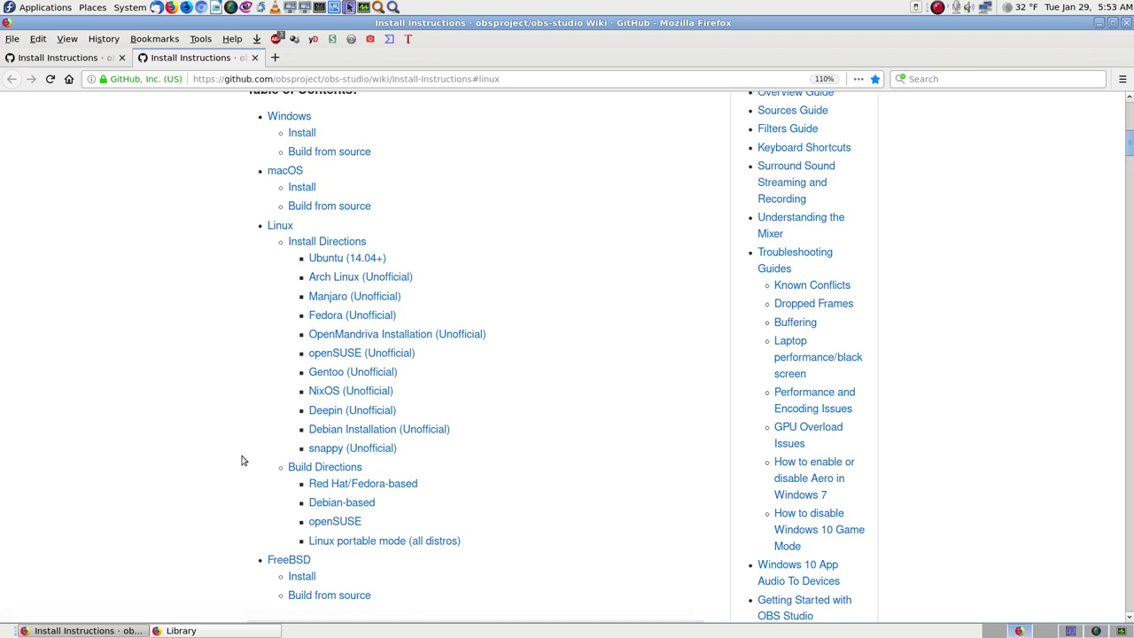
pyautogui.scroll(-3, 237, 480)
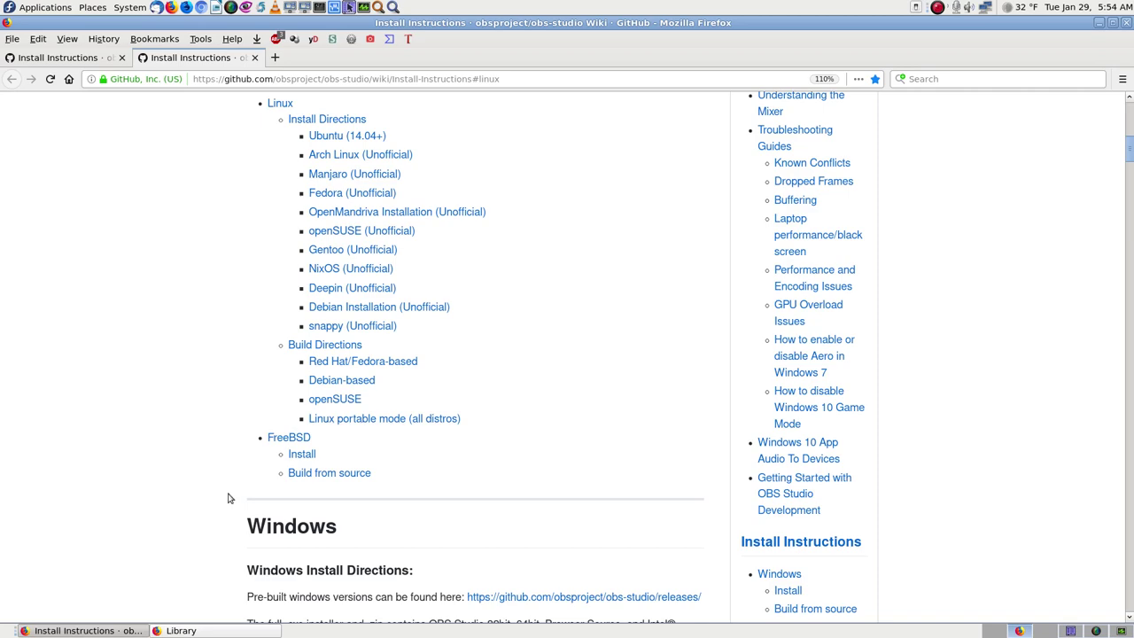
pyautogui.scroll(-4, 227, 498)
pyautogui.scroll(-2, 228, 498)
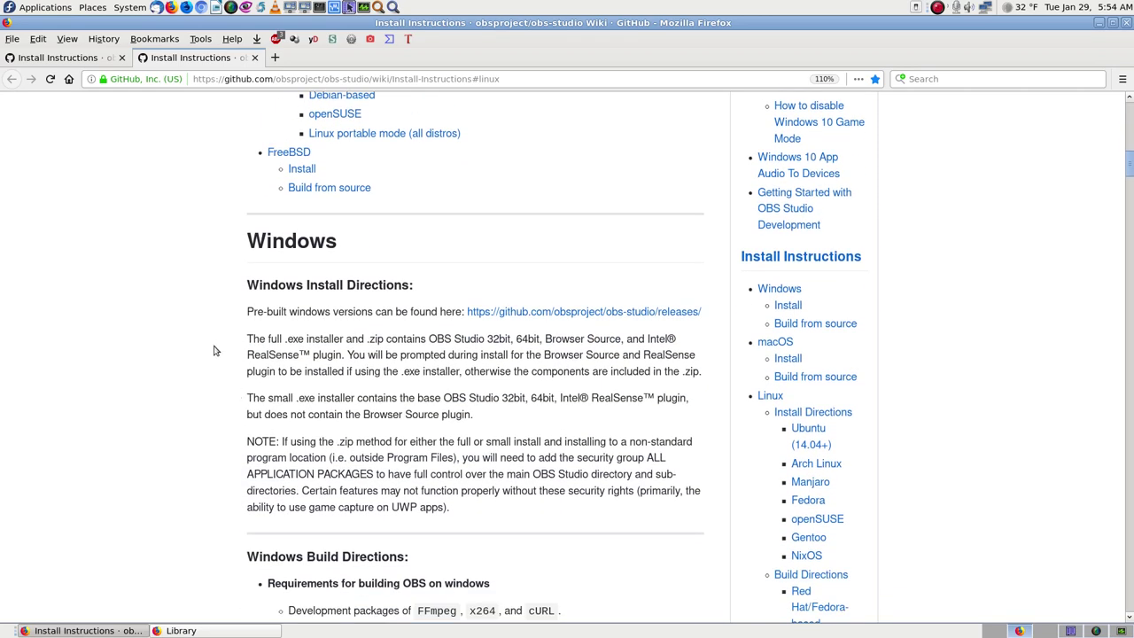
pyautogui.scroll(4, 197, 423)
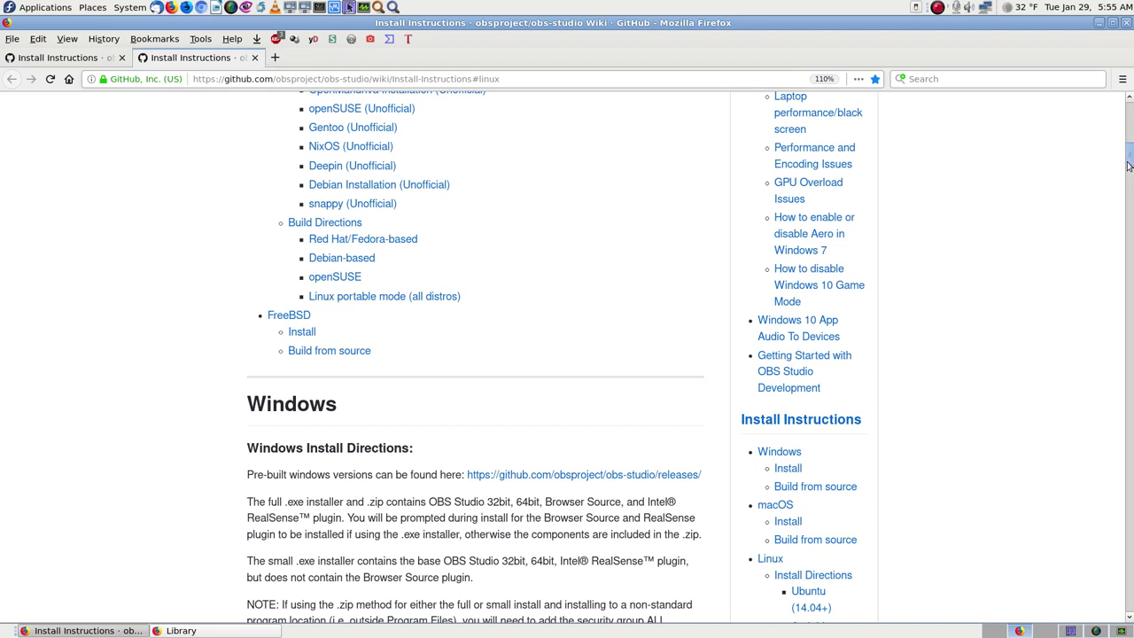
pyautogui.moveTo(1129, 166); pyautogui.dragTo(1129, 178)
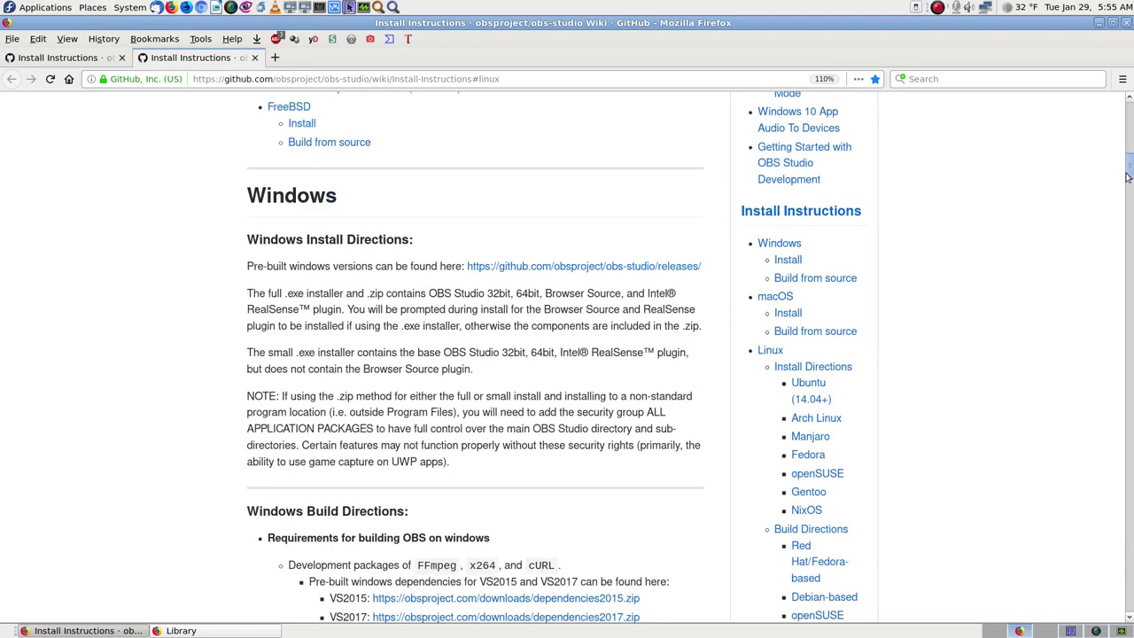
pyautogui.click(255, 58)
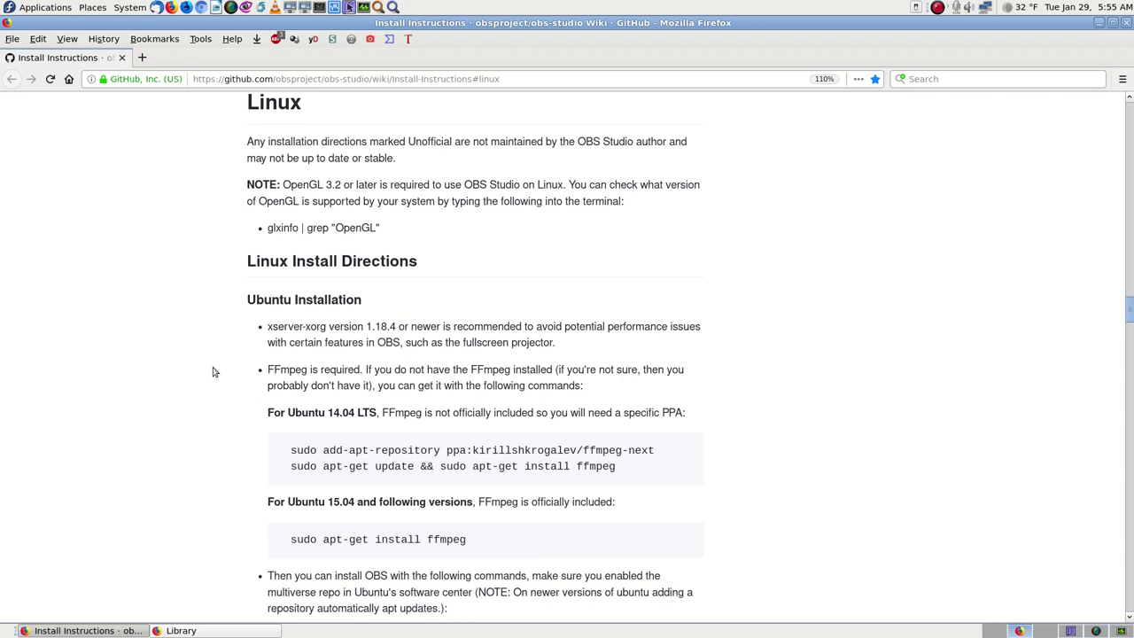
# - Review the Fedora Installation (Unofficial) commands in the Linux install directions
pyautogui.scroll(-5, 213, 372)
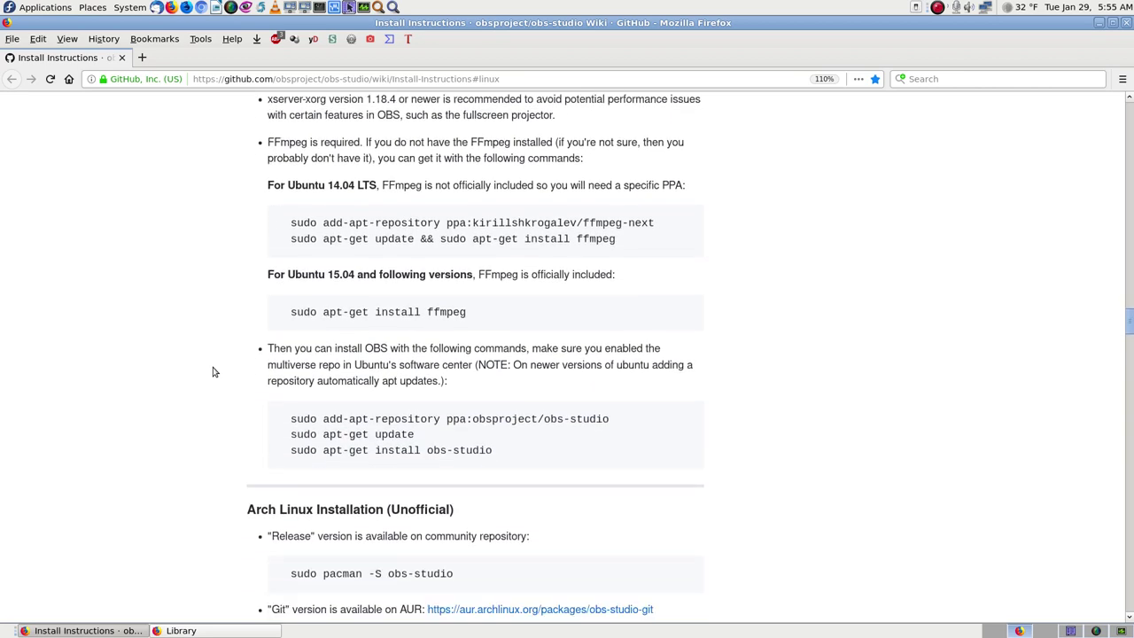
pyautogui.scroll(-6, 213, 373)
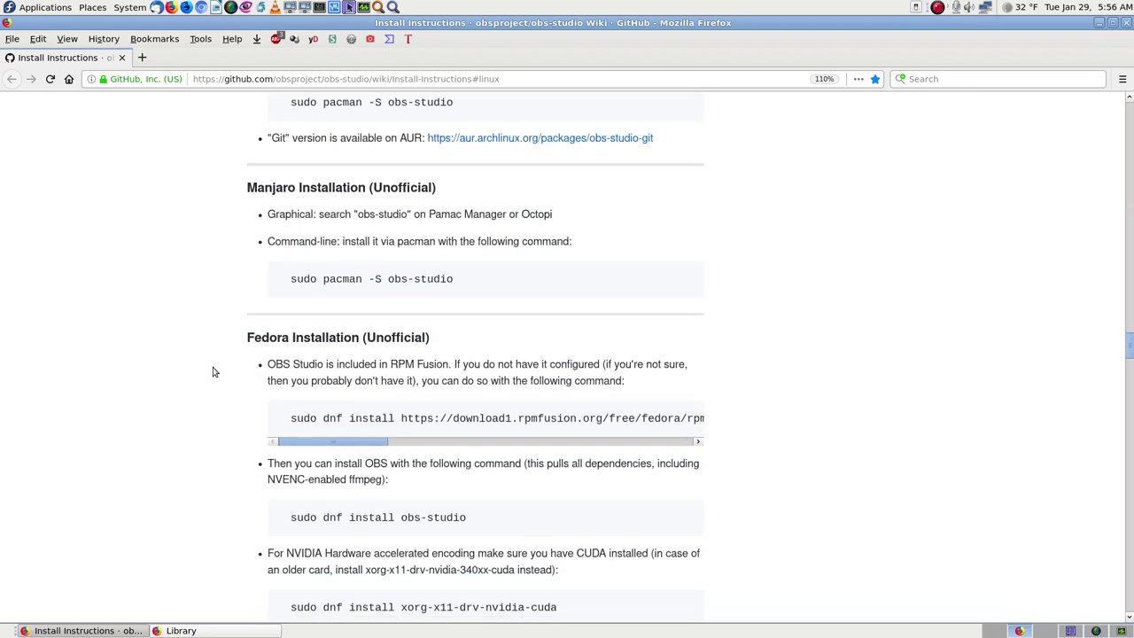
pyautogui.scroll(-2, 213, 372)
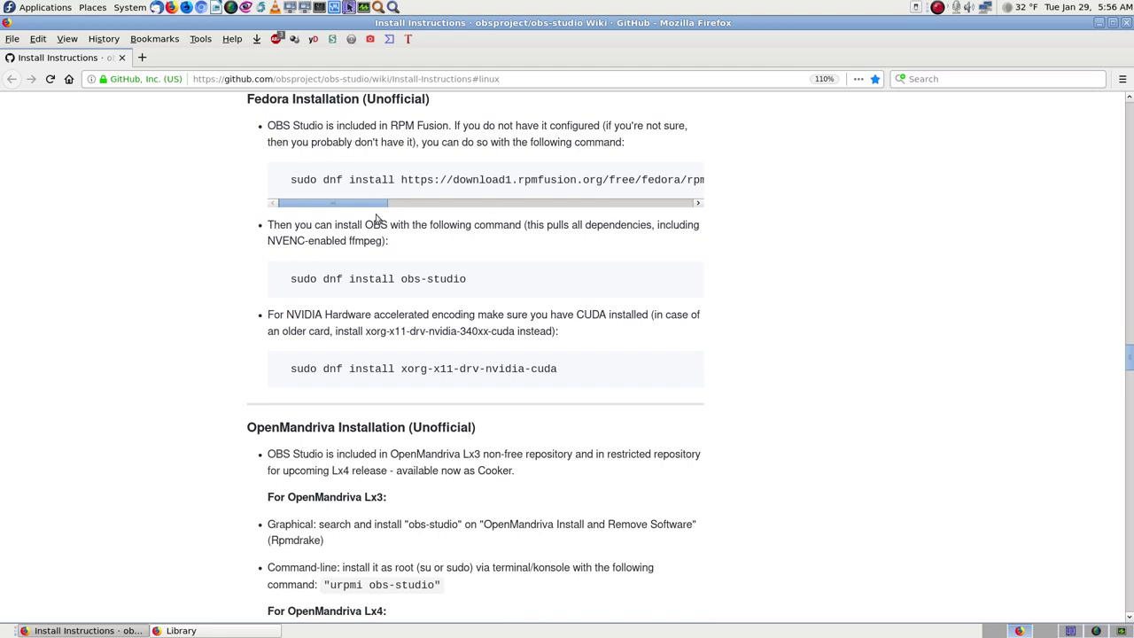
pyautogui.moveTo(383, 204); pyautogui.dragTo(332, 204)
# - Switch to Krusader and find the Hardinfo Reports folder in Documents by searching for "hard"
pyautogui.click(1092, 631)
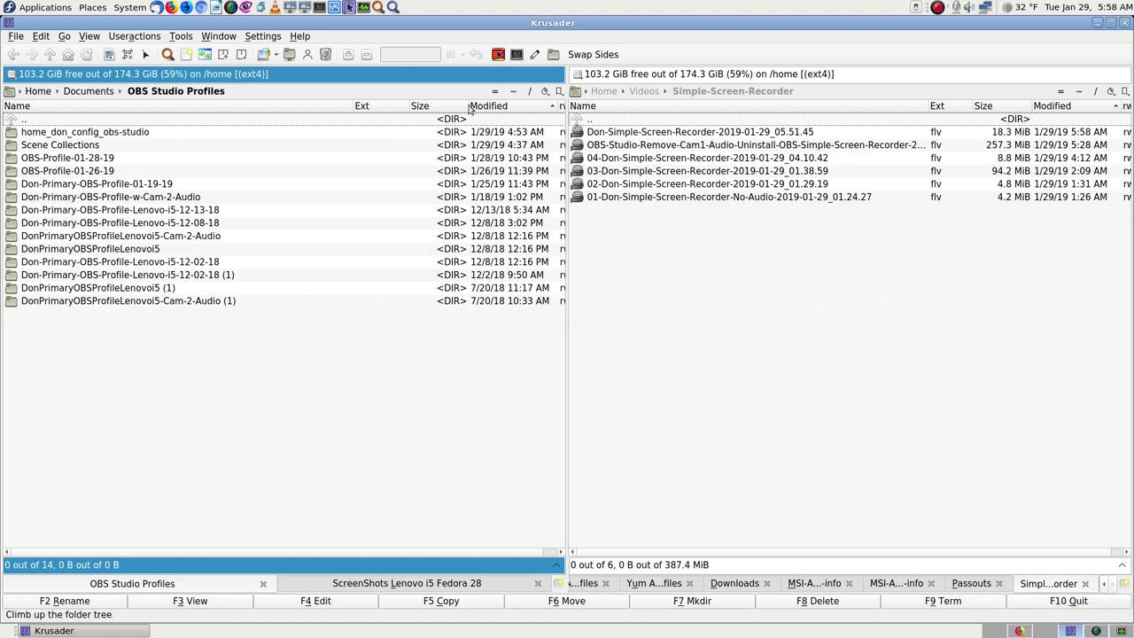
pyautogui.doubleClick(177, 122)
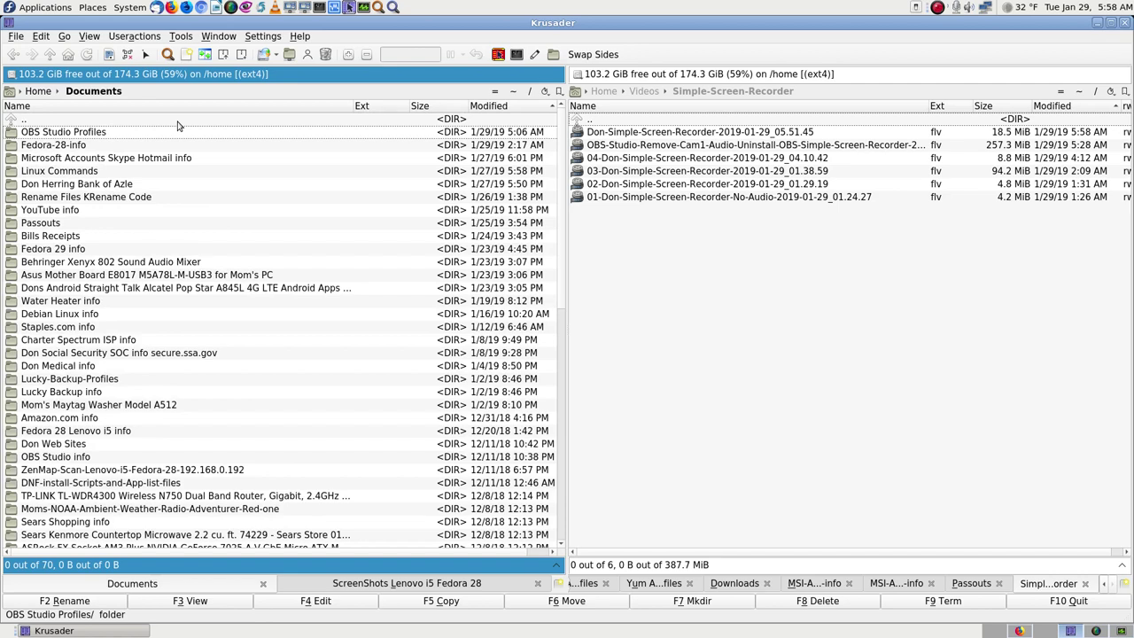
pyautogui.write('hard')
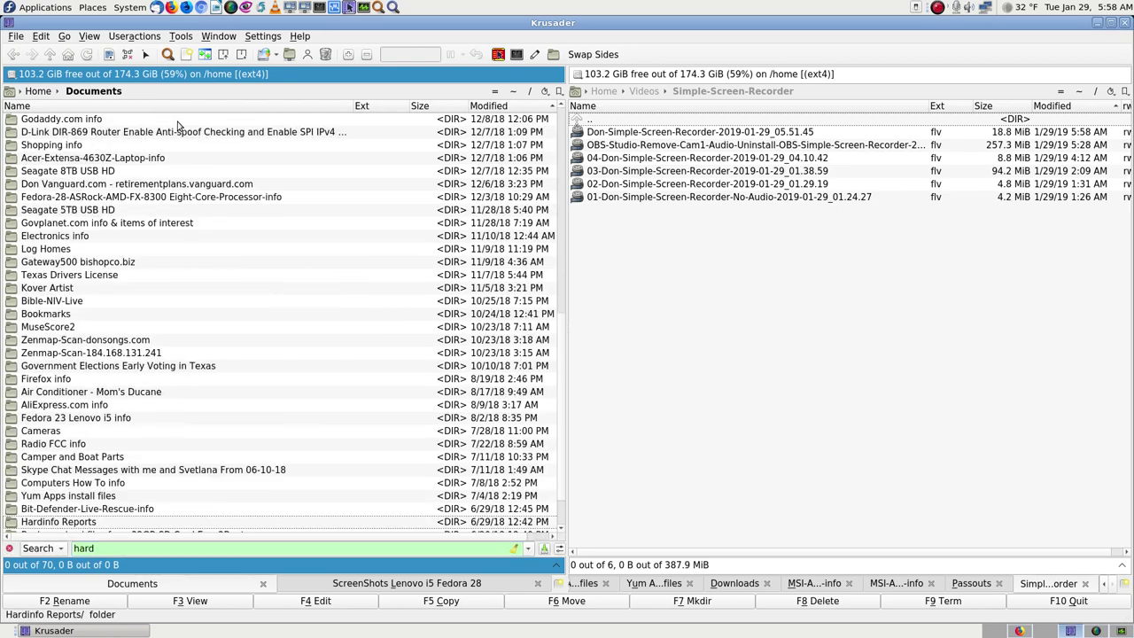
pyautogui.press('Return')
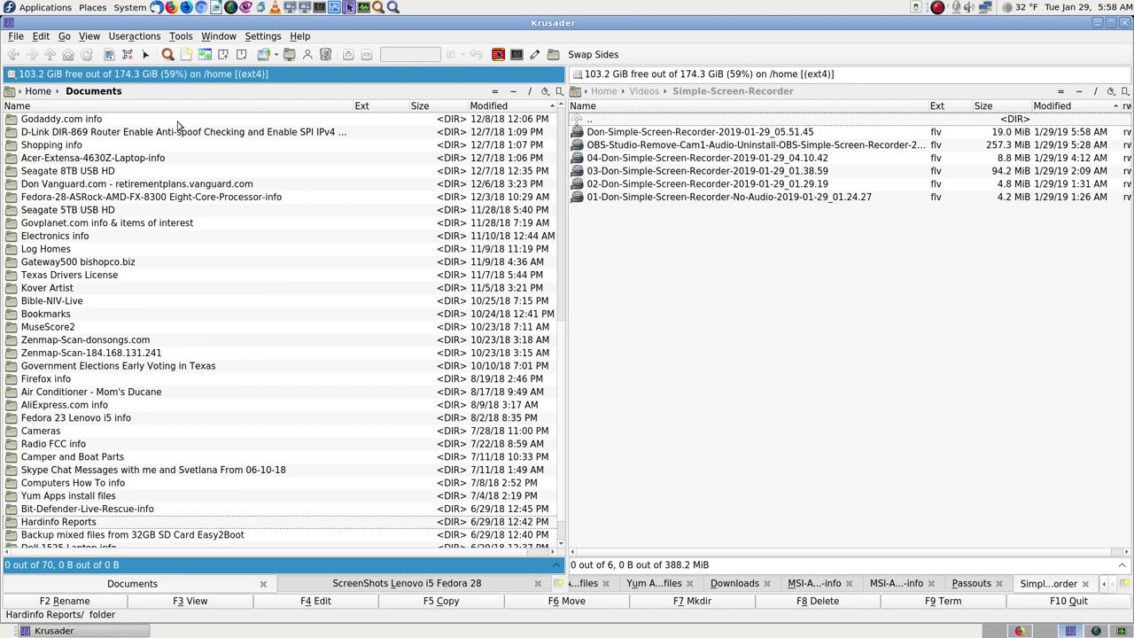
# - Open the Lenovo-i5-hardinfo_report-04-26-18 HTML report from the Hardinfo Reports folder and bring it up in Firefox
pyautogui.press('Down')
pyautogui.press('Down')
pyautogui.press('Down')
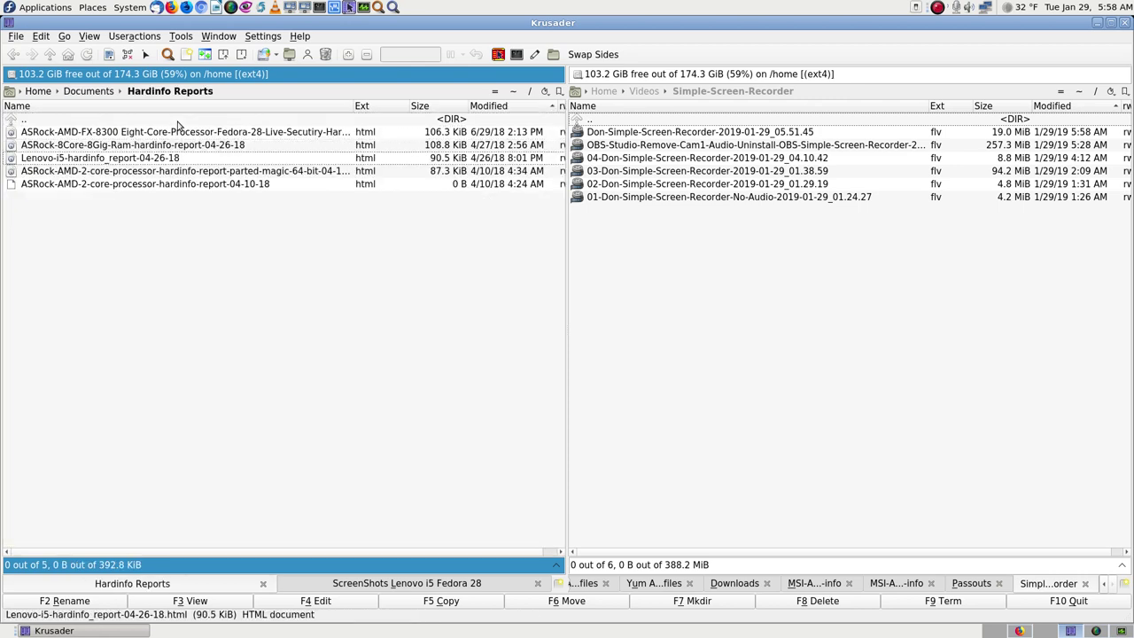
pyautogui.press('Down')
pyautogui.press('Down')
pyautogui.press('Up')
pyautogui.press('Up')
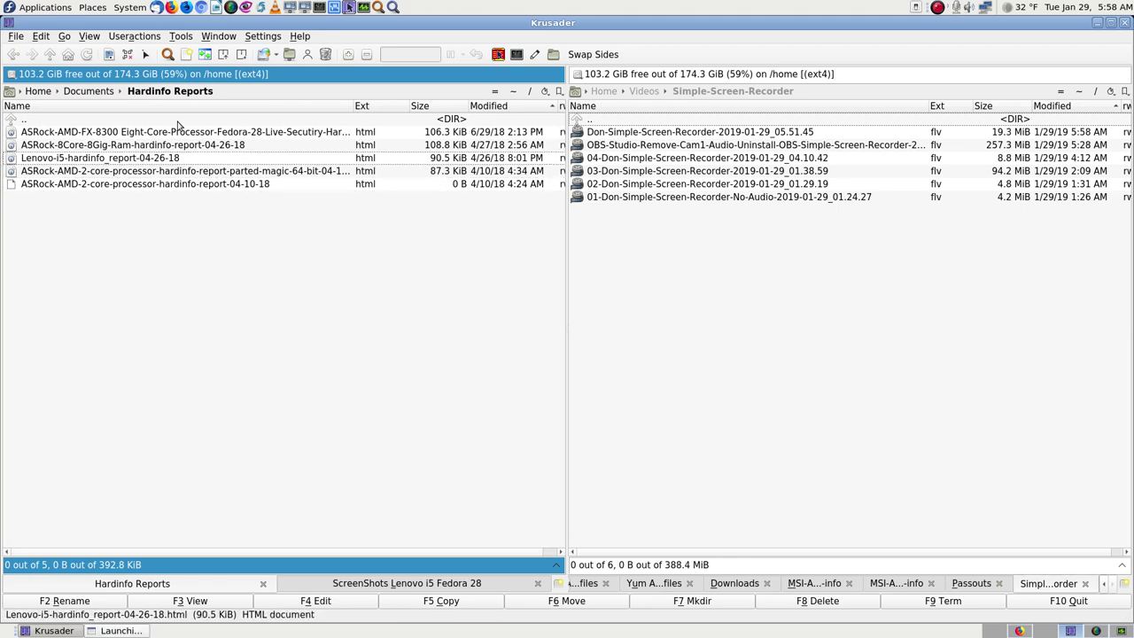
pyautogui.press('Return')
pyautogui.press('Down')
pyautogui.press('Down')
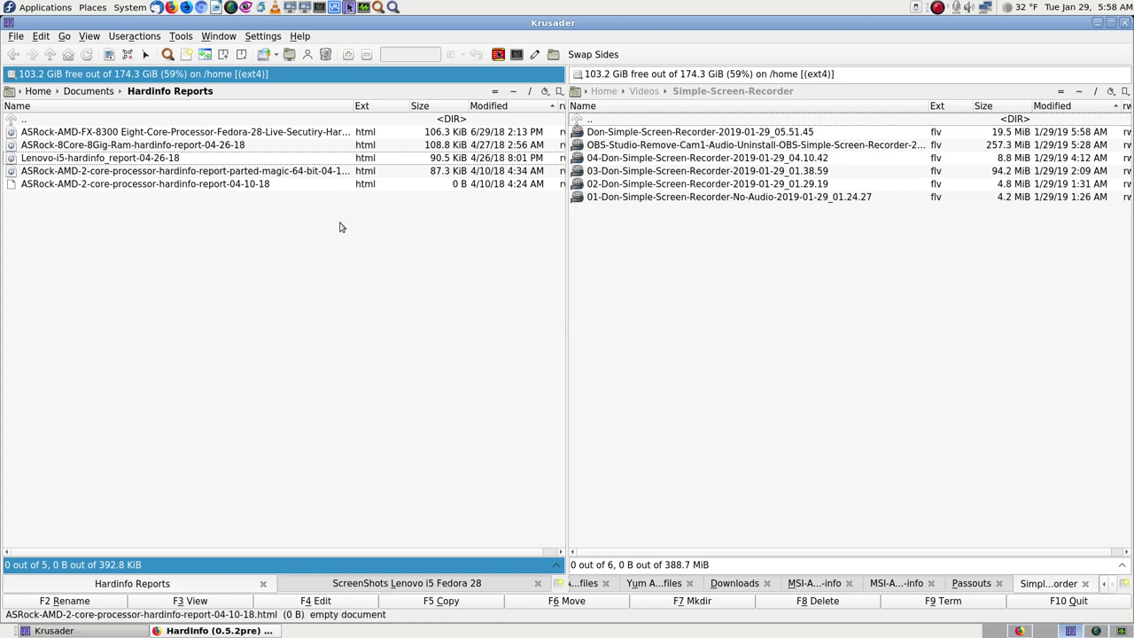
pyautogui.click(246, 631)
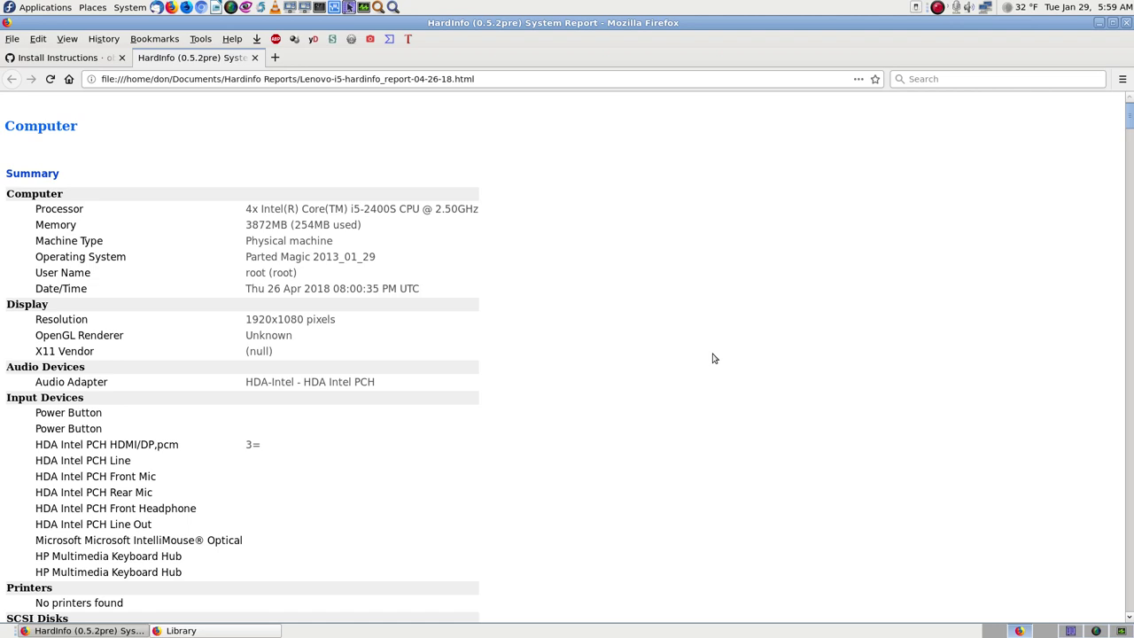
# - Search the hardware report for "graph" and go through the matches
pyautogui.hotkey('ctrl', 'f')
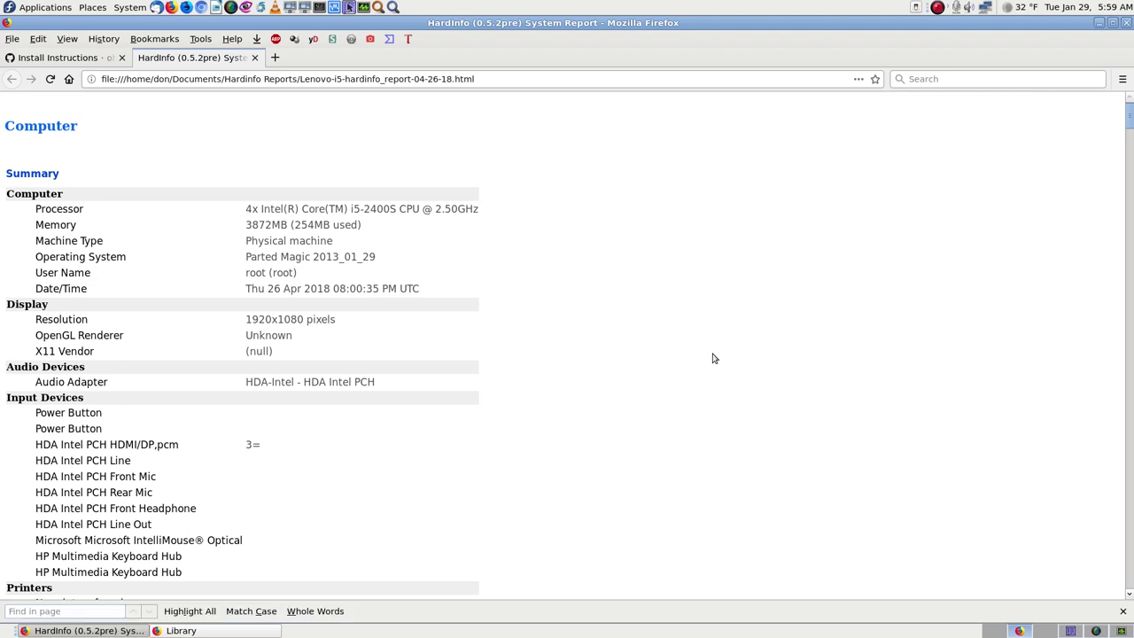
pyautogui.write('graph')
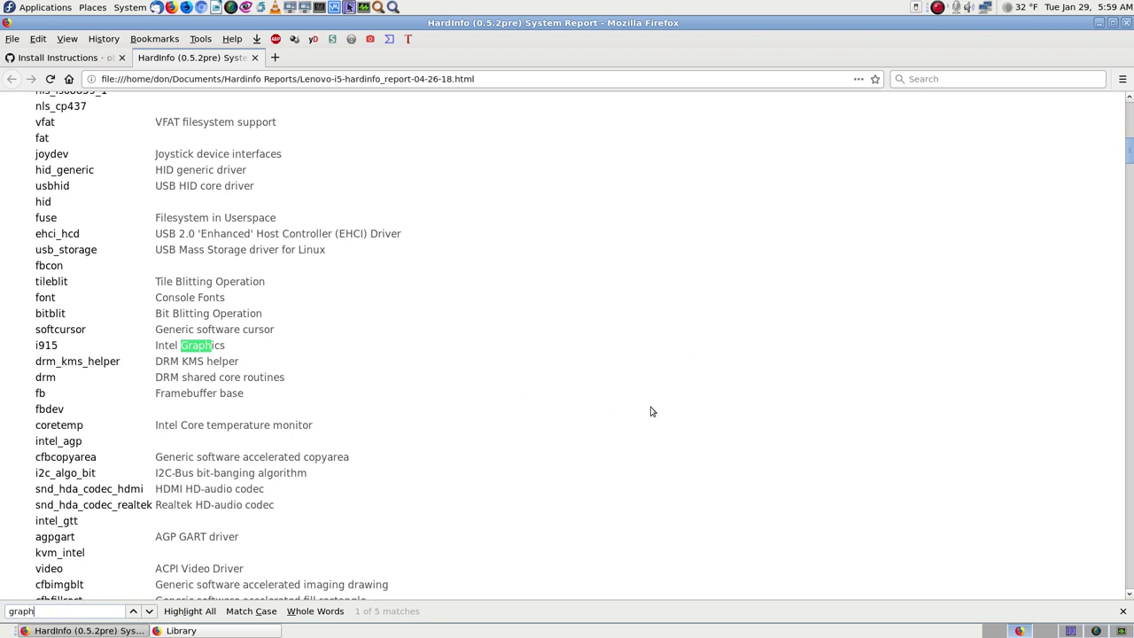
pyautogui.press('Return')
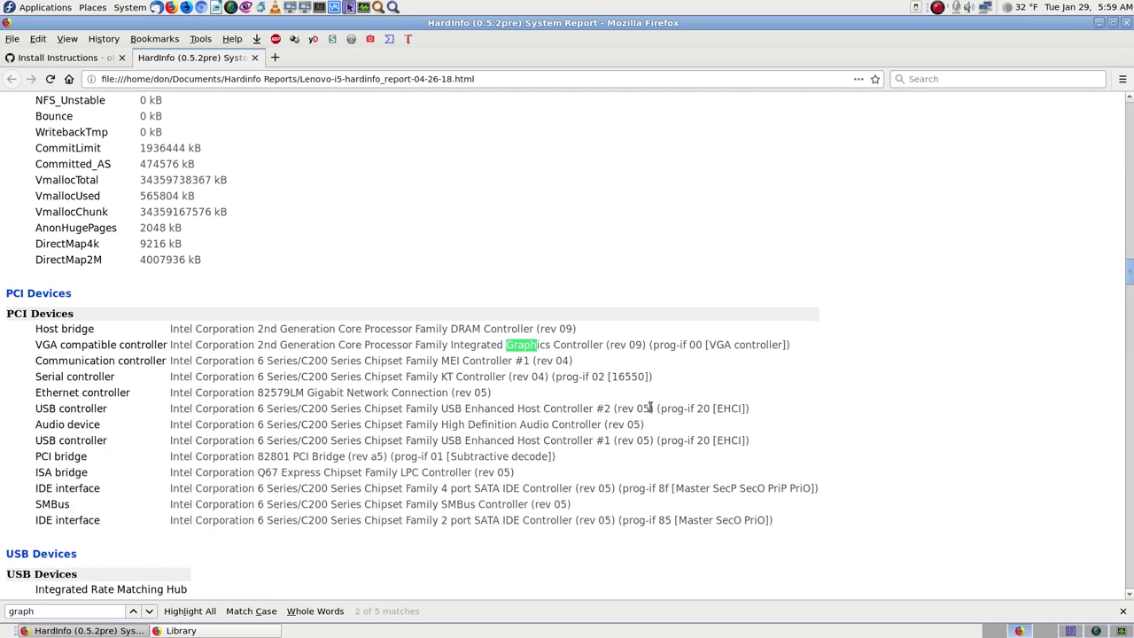
pyautogui.press('Return')
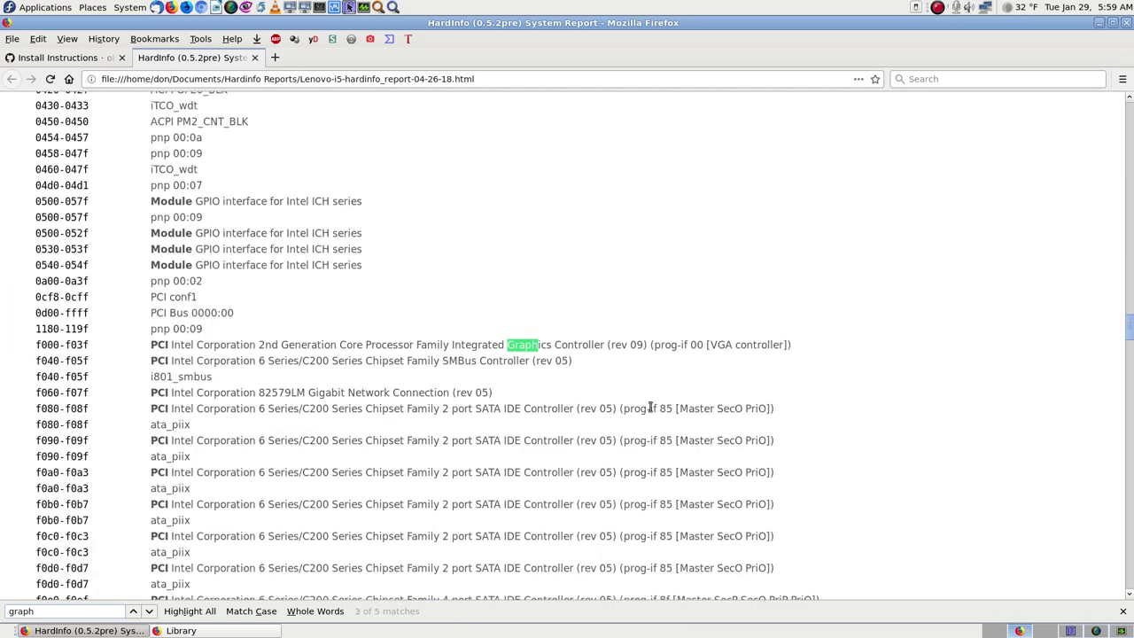
pyautogui.press('Return')
pyautogui.press('Return')
# - Search the hardware report for "nvidia" and clear the search term
pyautogui.press('BackSpace')
pyautogui.press('BackSpace')
pyautogui.press('BackSpace')
pyautogui.press('BackSpace')
pyautogui.press('BackSpace')
pyautogui.write('nvidia')
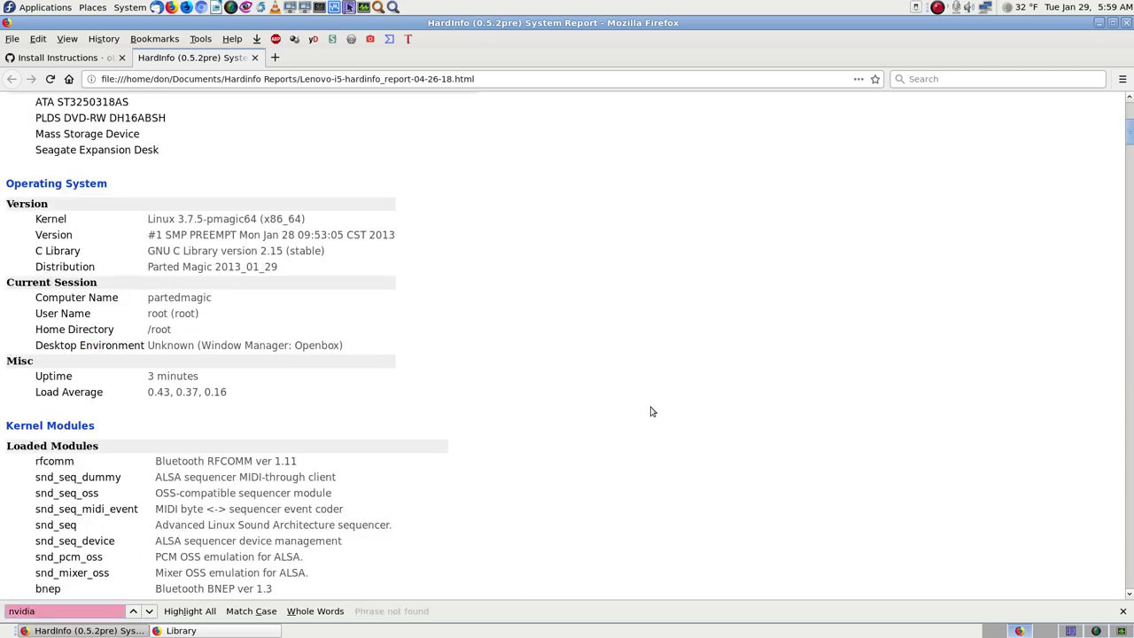
pyautogui.press('BackSpace')
pyautogui.press('BackSpace')
pyautogui.press('BackSpace')
pyautogui.press('BackSpace')
pyautogui.press('BackSpace')
pyautogui.press('BackSpace')
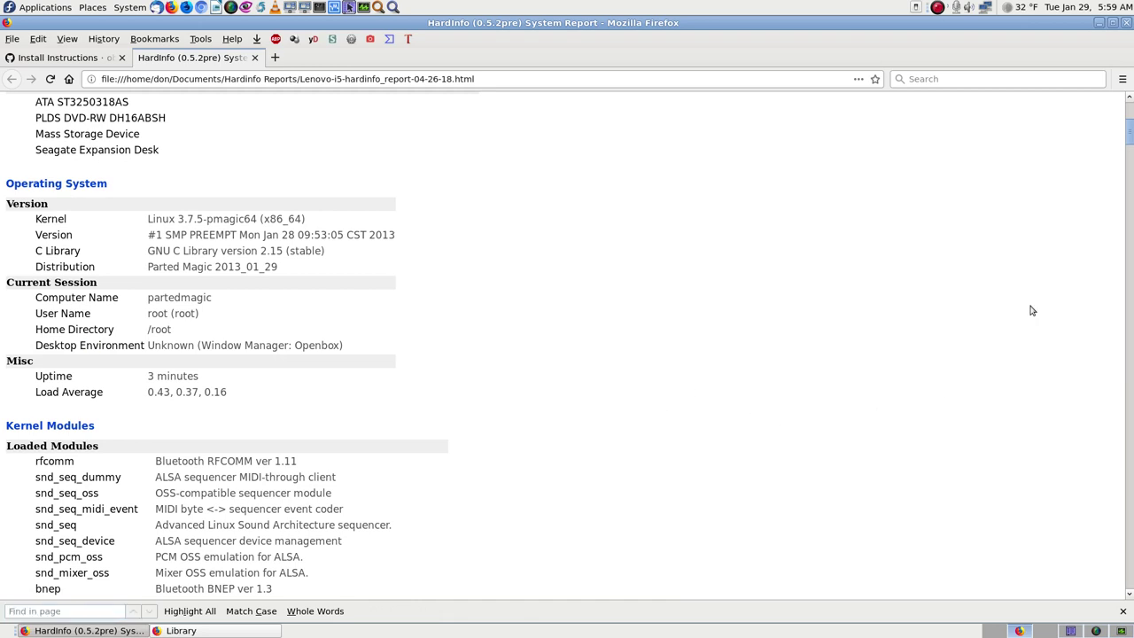
# - Close the hardware report and copy the command "dnf install obs-studio" from the Fedora section of the OBS install instructions
pyautogui.moveTo(1129, 130); pyautogui.dragTo(1129, 114)
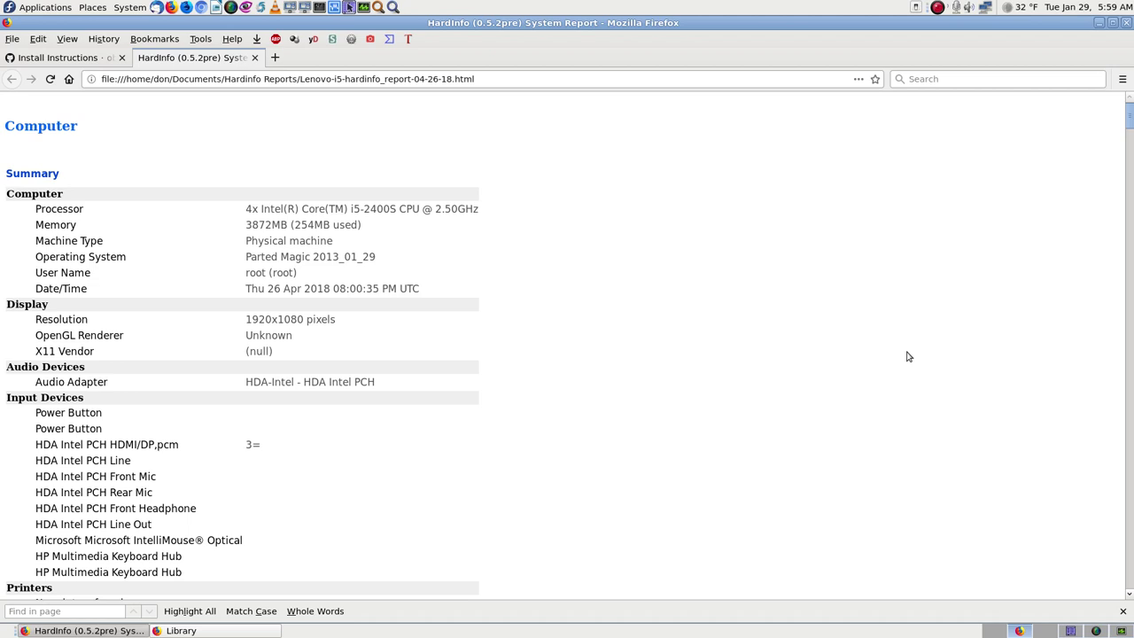
pyautogui.click(256, 58)
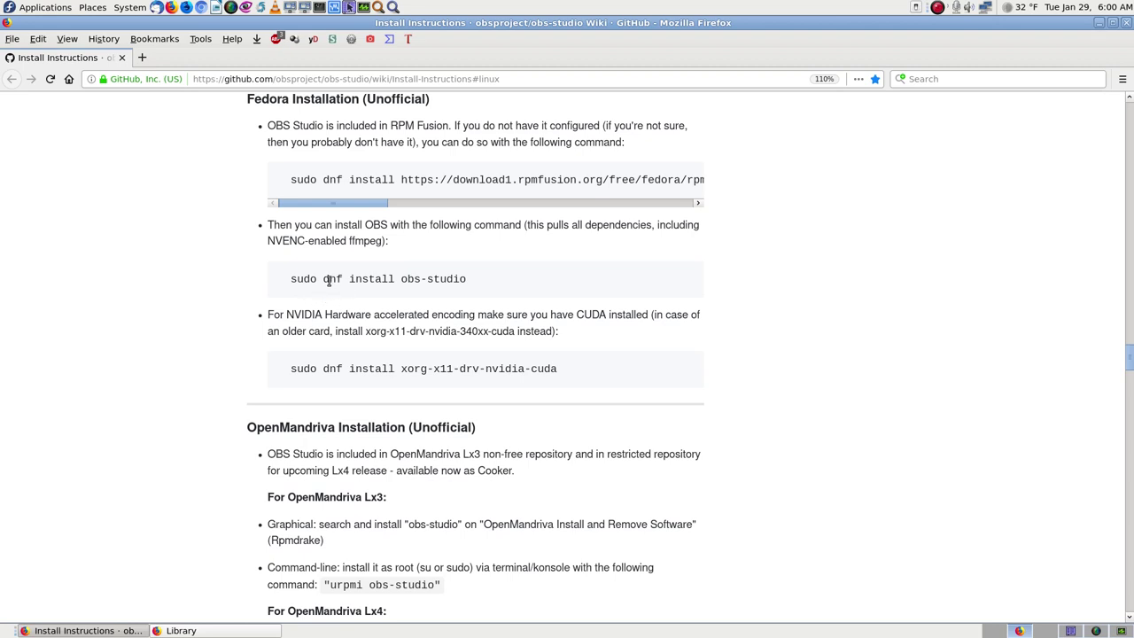
pyautogui.moveTo(324, 278); pyautogui.dragTo(465, 278)
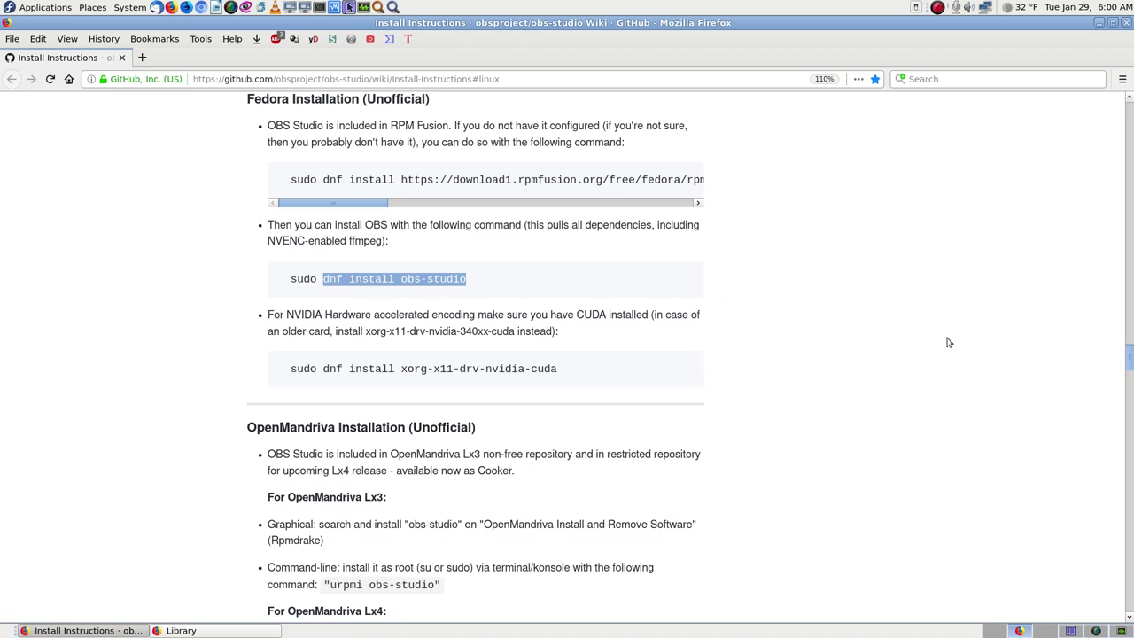
pyautogui.rightClick(457, 282)
pyautogui.click(497, 293)
pyautogui.rightClick(408, 278)
pyautogui.click(487, 289)
# - Switch to Krusader, go to Pictures/ScreenShots Lenovo i5 Fedora 28 in the home folder and open its newest screenshot
pyautogui.click(1074, 631)
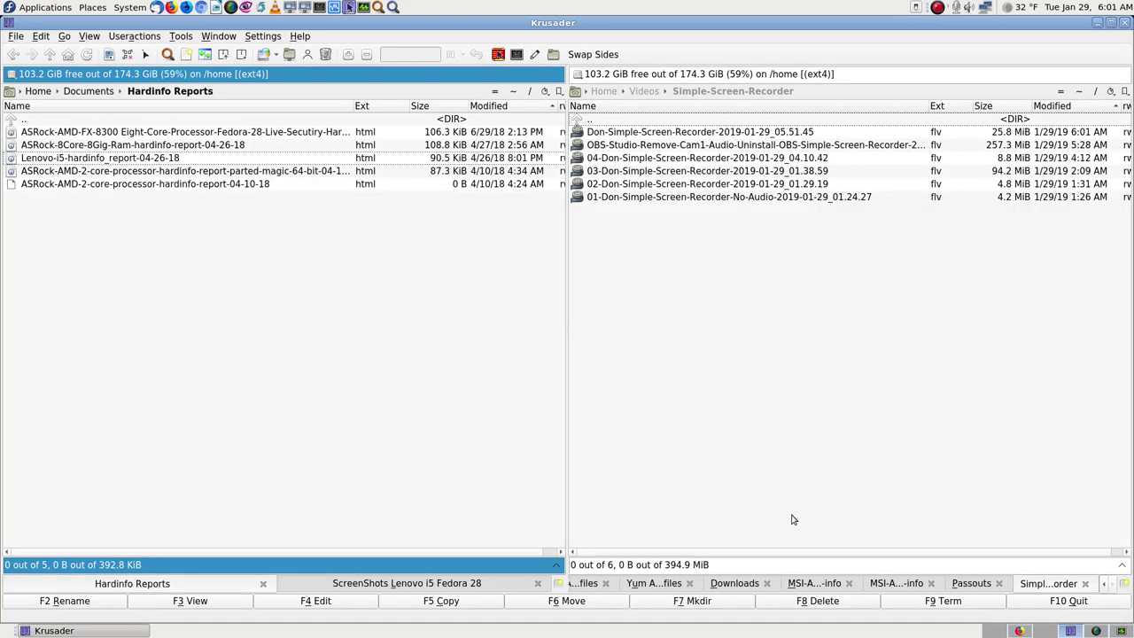
pyautogui.click(513, 92)
pyautogui.write('pi')
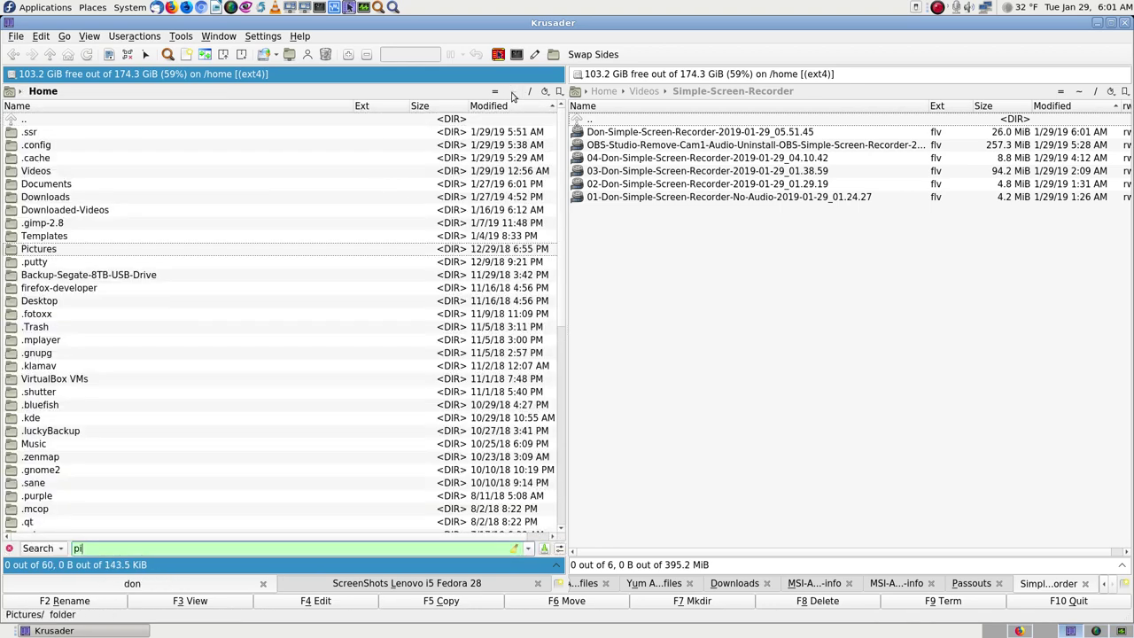
pyautogui.press('Return')
pyautogui.press('Down')
pyautogui.press('Return')
pyautogui.press('Down')
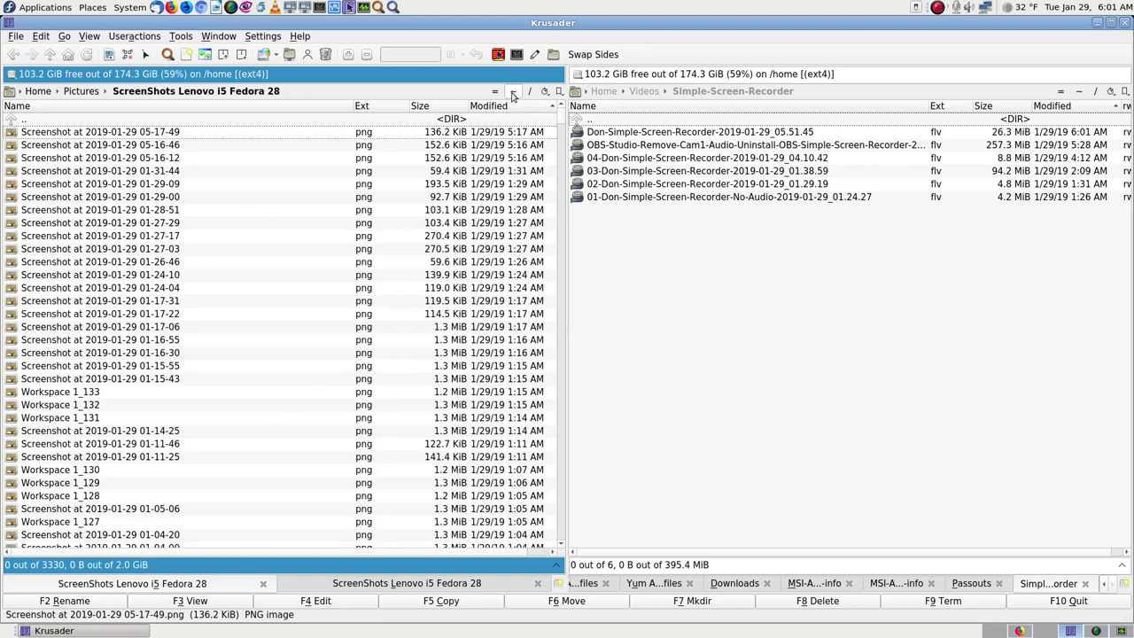
pyautogui.press('Return')
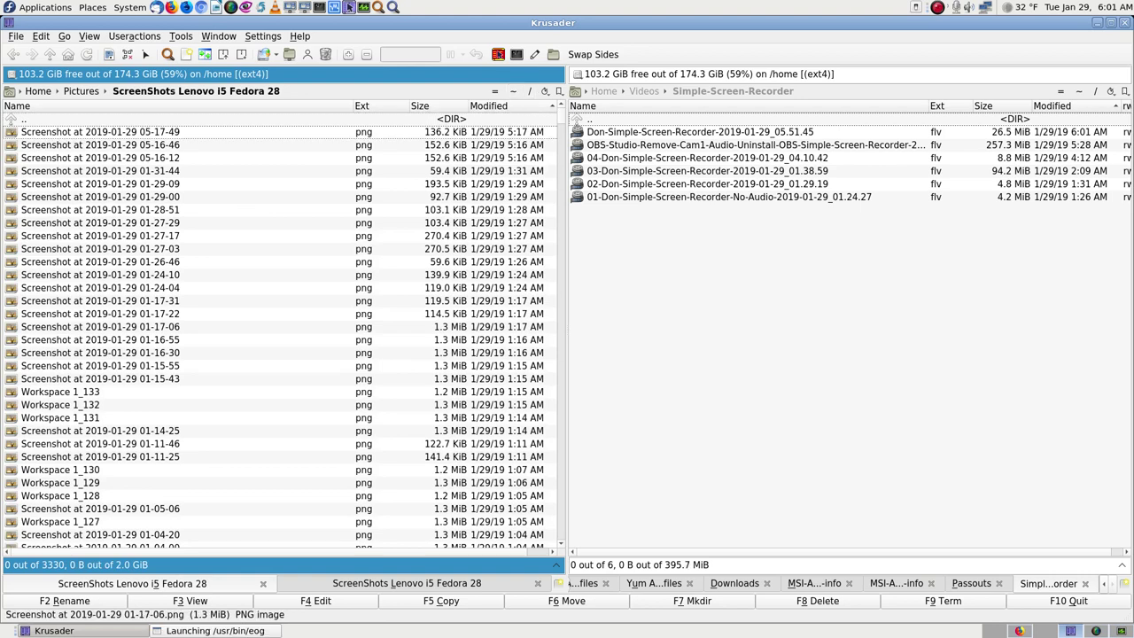
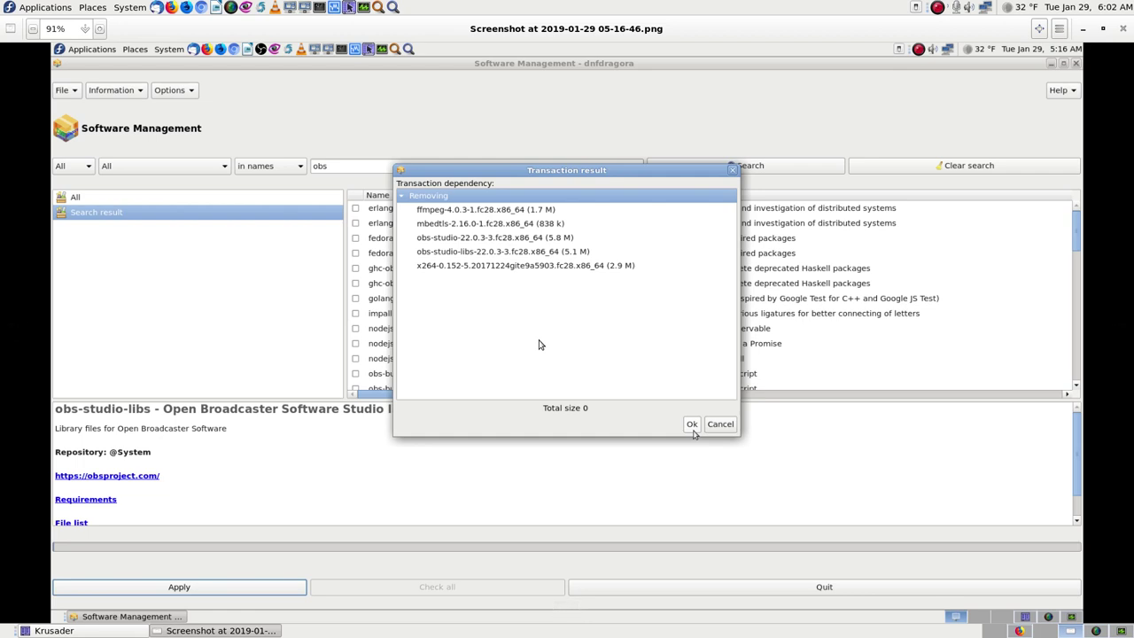
# - Go through the screenshots of the OBS package removal and the SimpleScreenRecorder windows, and close the image viewer
pyautogui.press('Left')
pyautogui.press('Left')
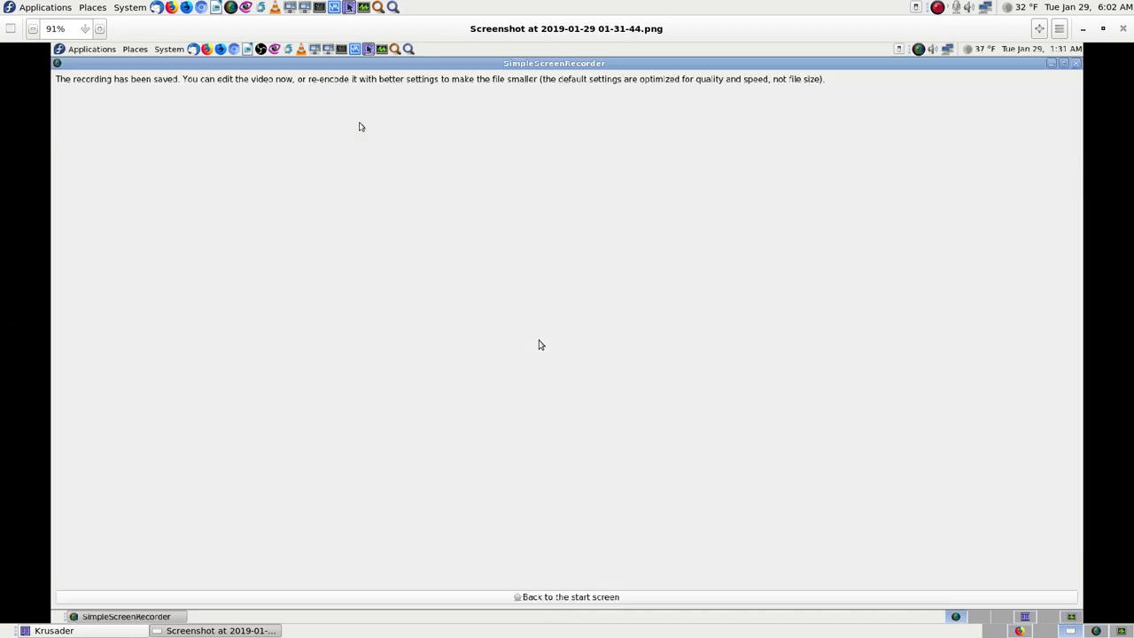
pyautogui.press('Left')
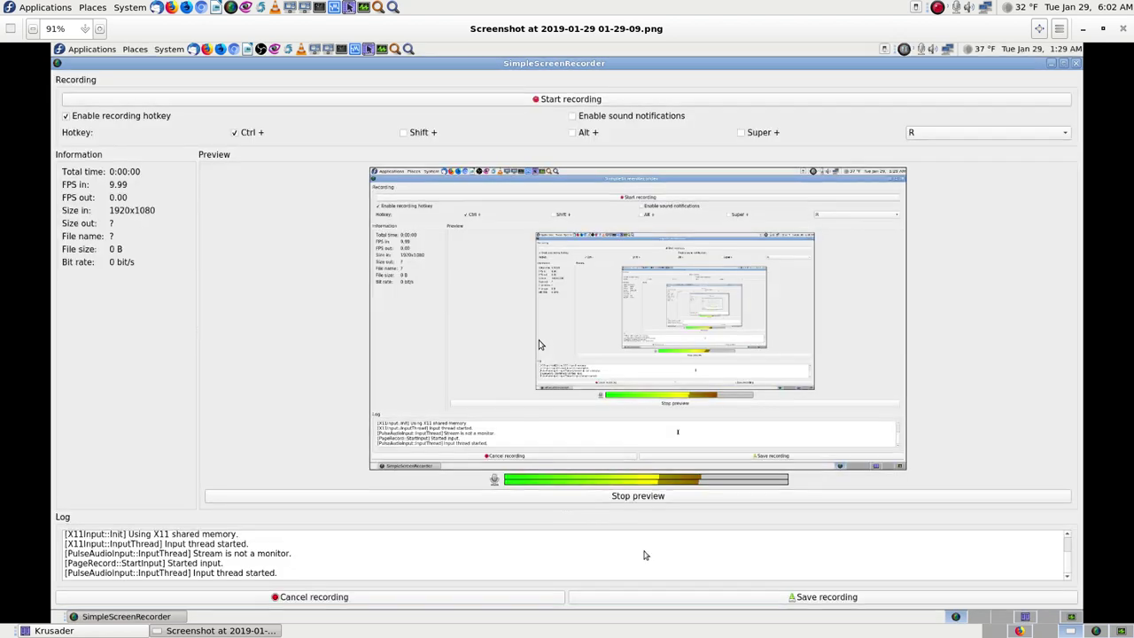
pyautogui.press('Right')
pyautogui.press('Right')
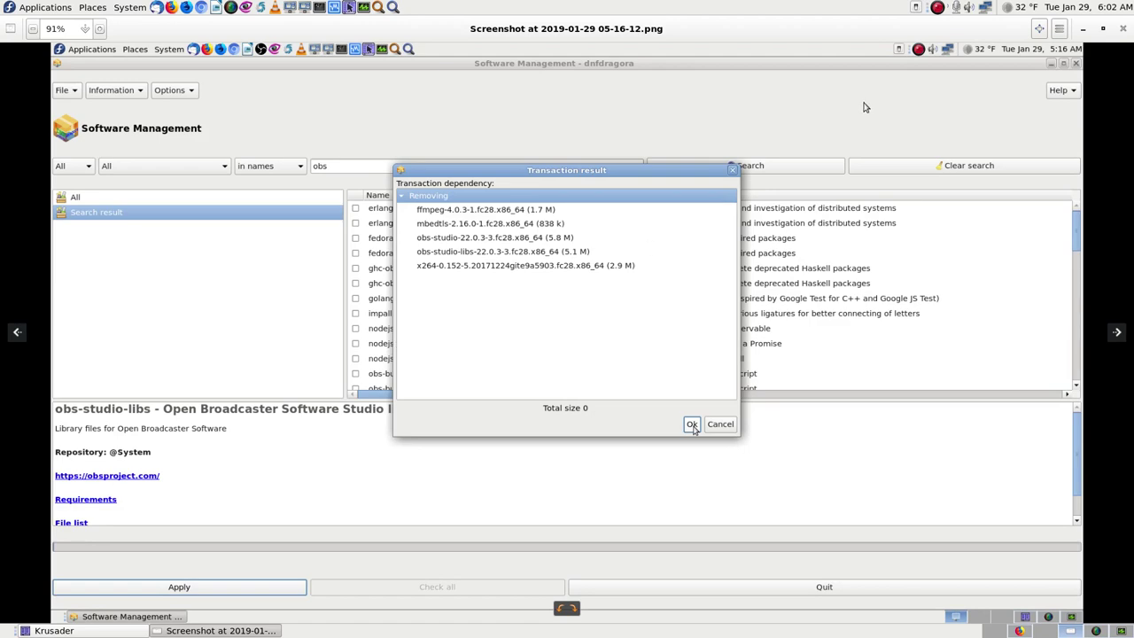
pyautogui.click(1123, 29)
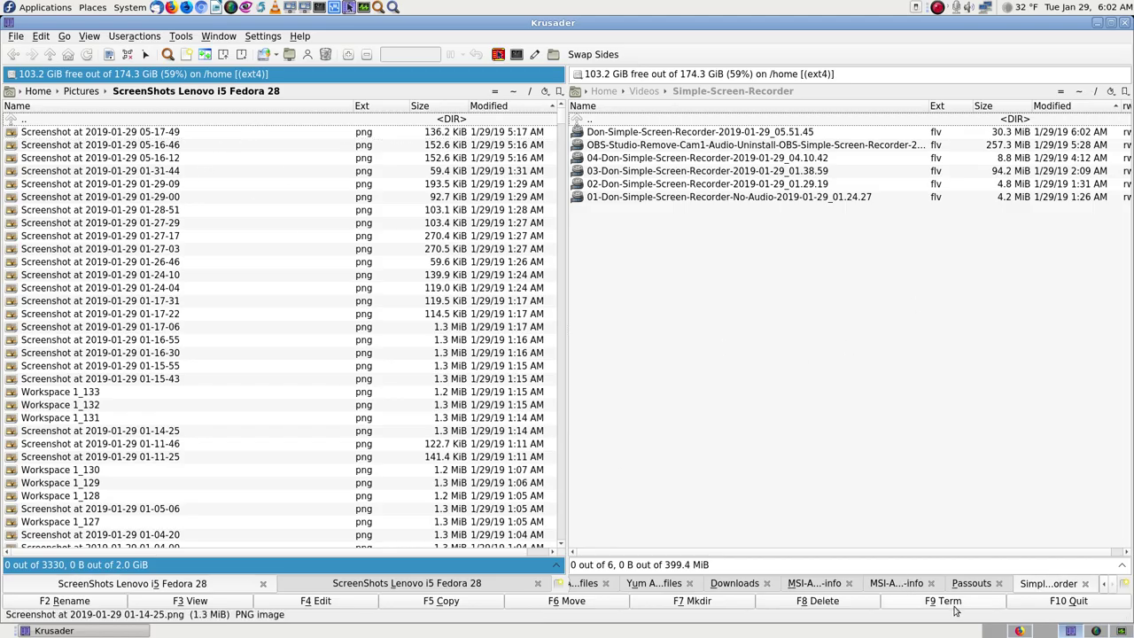
# - Open Application Finder on an empty workspace, search for "ffm" and "mpeg", and close it
pyautogui.click(1042, 633)
pyautogui.click(392, 7)
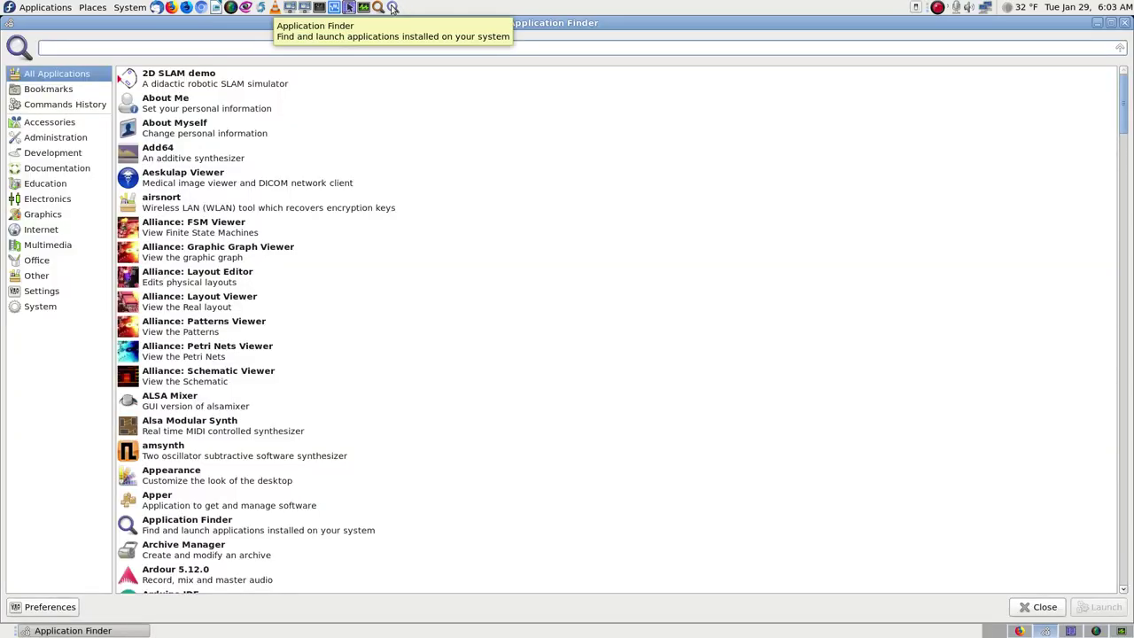
pyautogui.write('ffm')
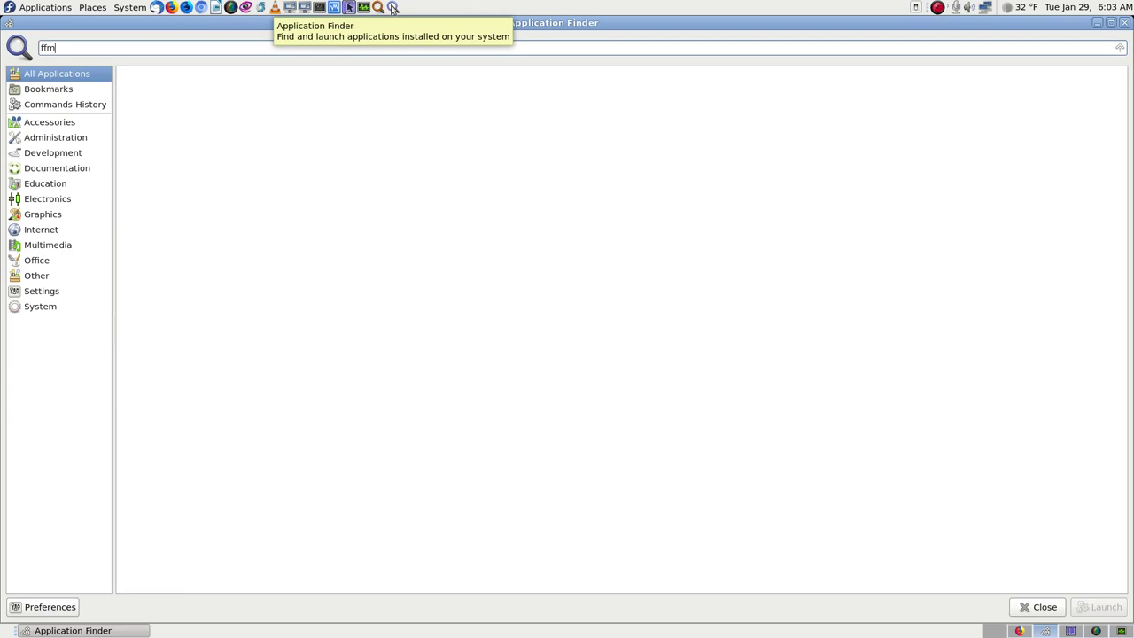
pyautogui.press('BackSpace')
pyautogui.press('BackSpace')
pyautogui.press('BackSpace')
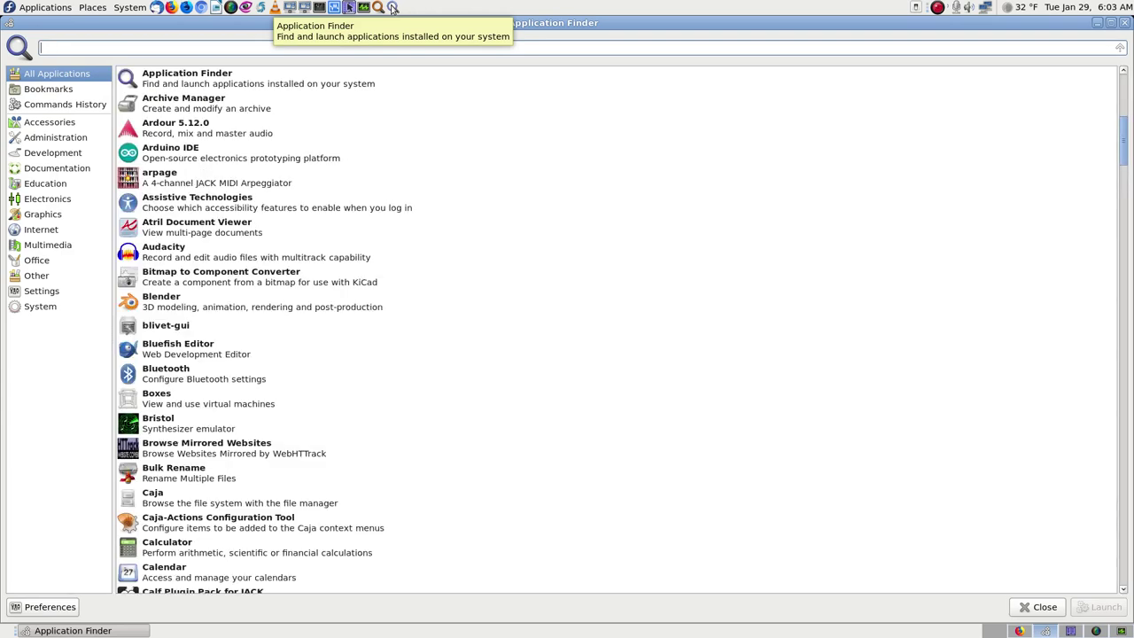
pyautogui.write('mpeg')
pyautogui.press('BackSpace')
pyautogui.press('BackSpace')
pyautogui.press('BackSpace')
pyautogui.press('BackSpace')
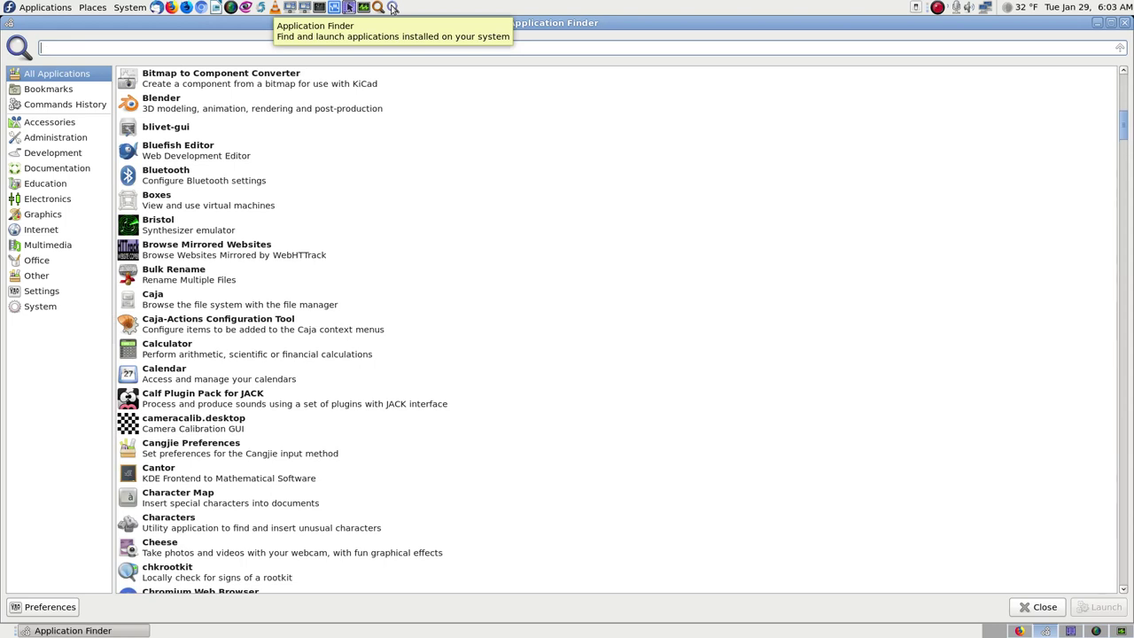
pyautogui.press('Escape')
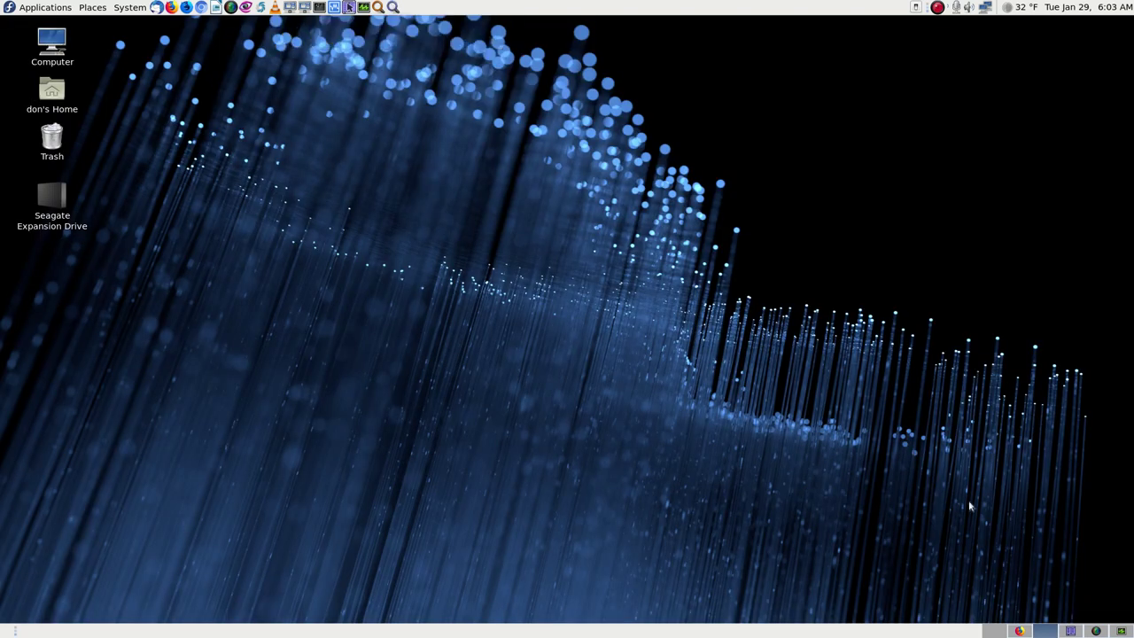
# - Switch to SimpleScreenRecorder and briefly start and stop the preview of the running recording
pyautogui.click(1096, 631)
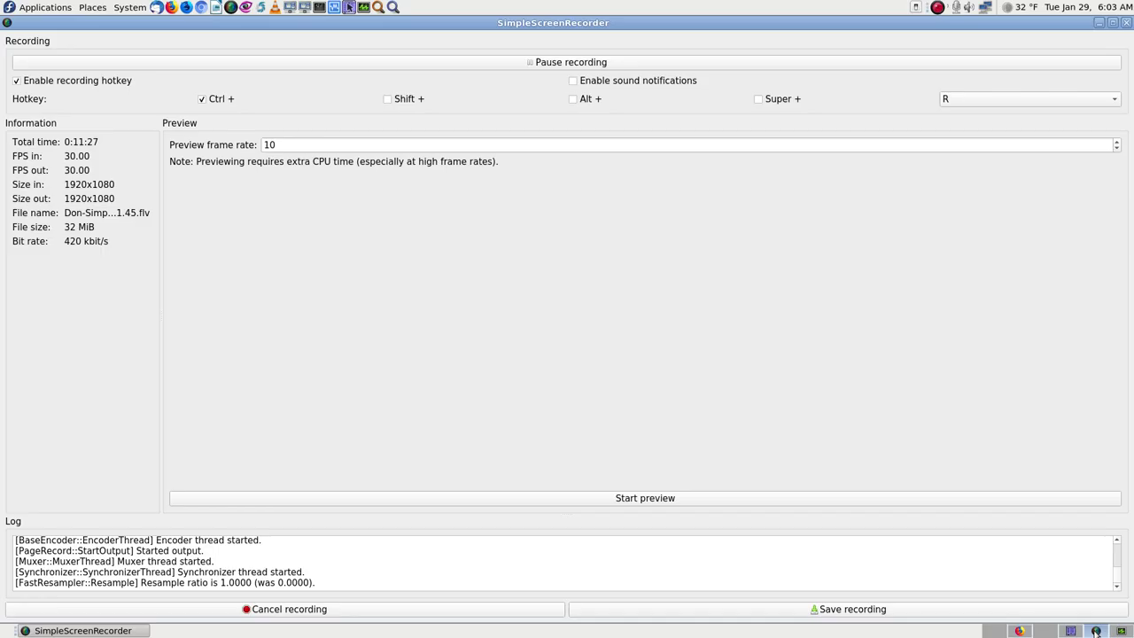
pyautogui.click(747, 499)
pyautogui.click(744, 501)
# - Open a maximized Mate Terminal on the empty workspace and become root with su, entering the root password
pyautogui.click(1019, 630)
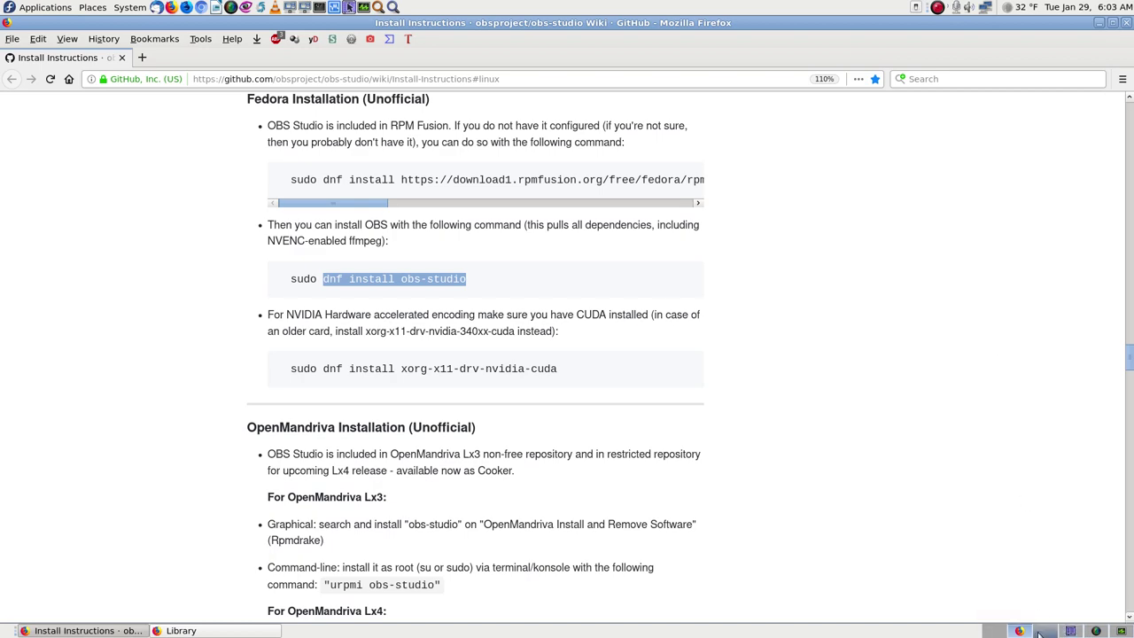
pyautogui.click(1044, 631)
pyautogui.click(319, 7)
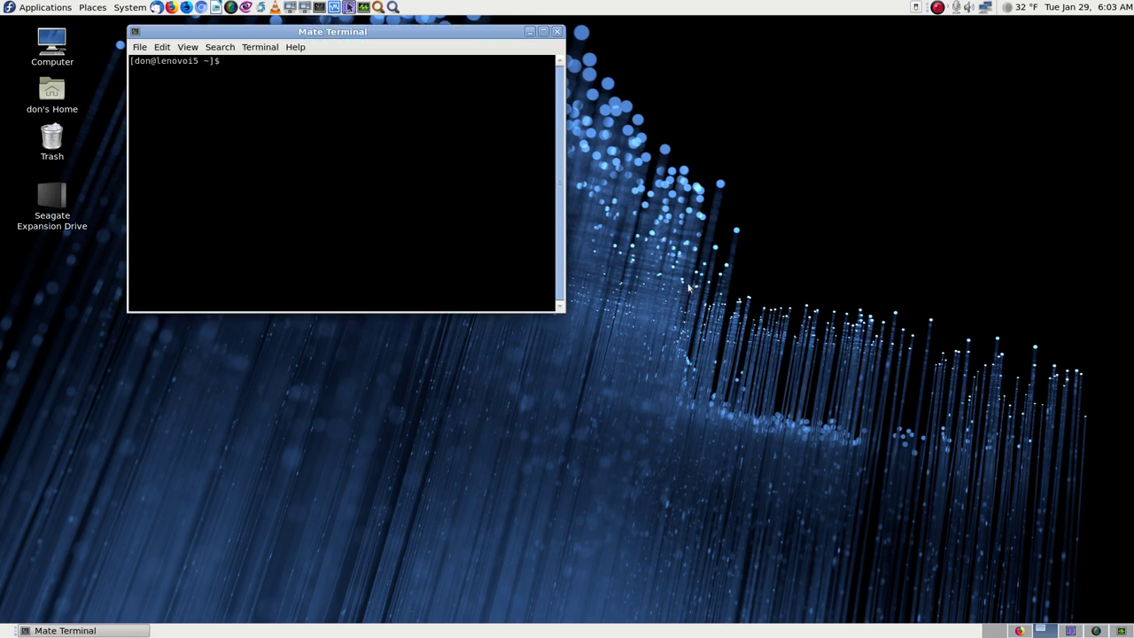
pyautogui.doubleClick(544, 32)
pyautogui.write('su')
pyautogui.press('Return')
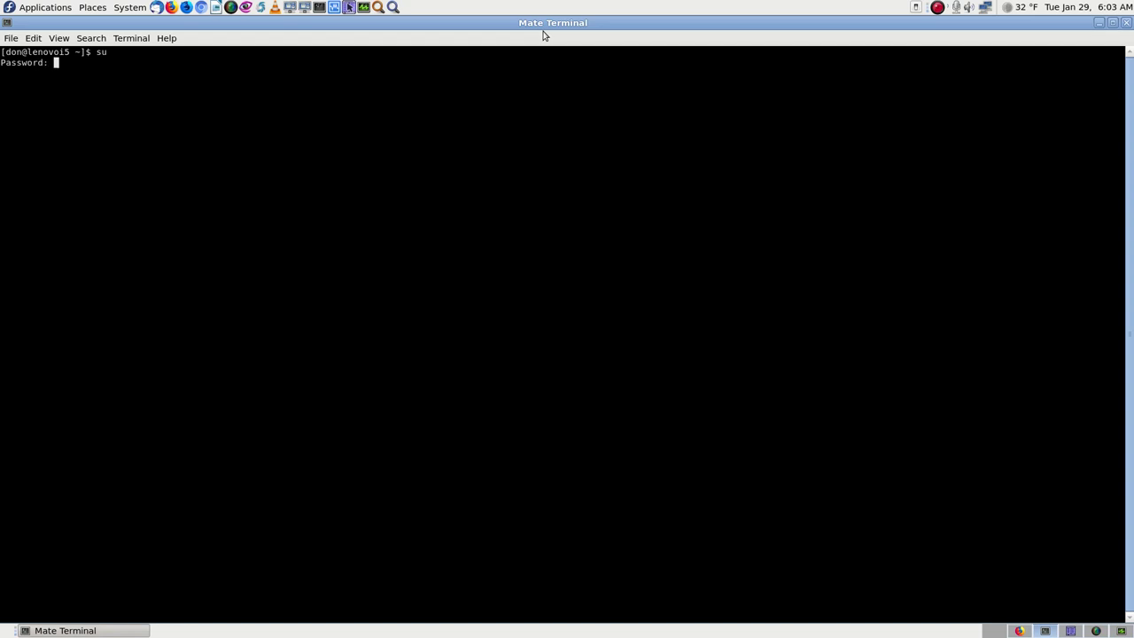
pyautogui.press('Return')
# - Check the RPM Fusion setup command in the Fedora instructions in Firefox and return to the terminal
pyautogui.click(1020, 631)
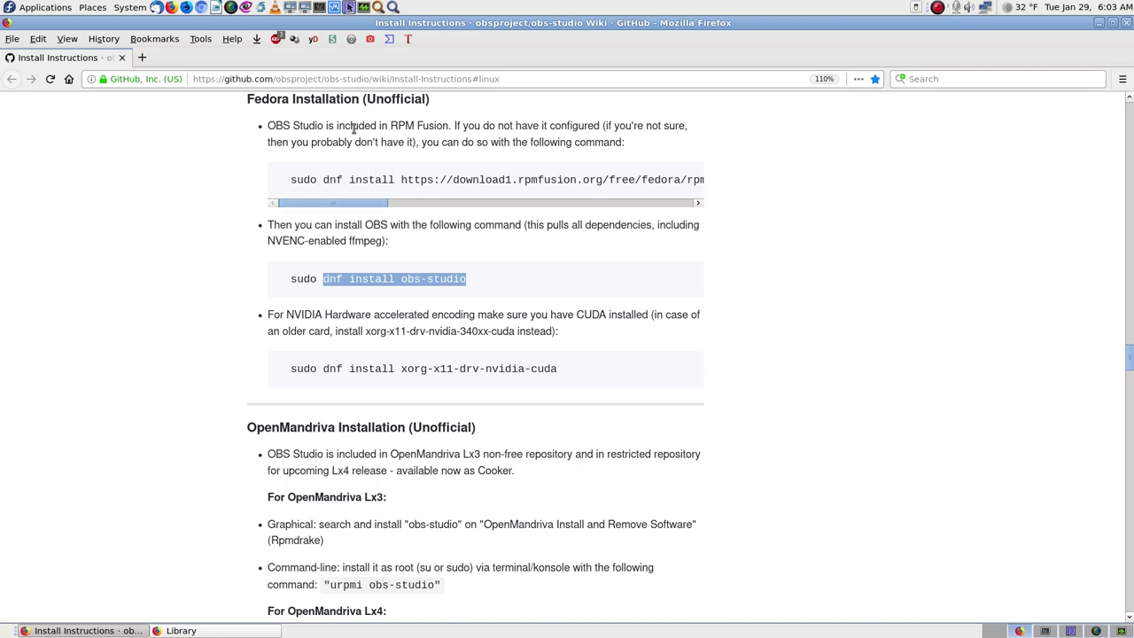
pyautogui.moveTo(386, 204); pyautogui.dragTo(704, 497)
pyautogui.click(1049, 630)
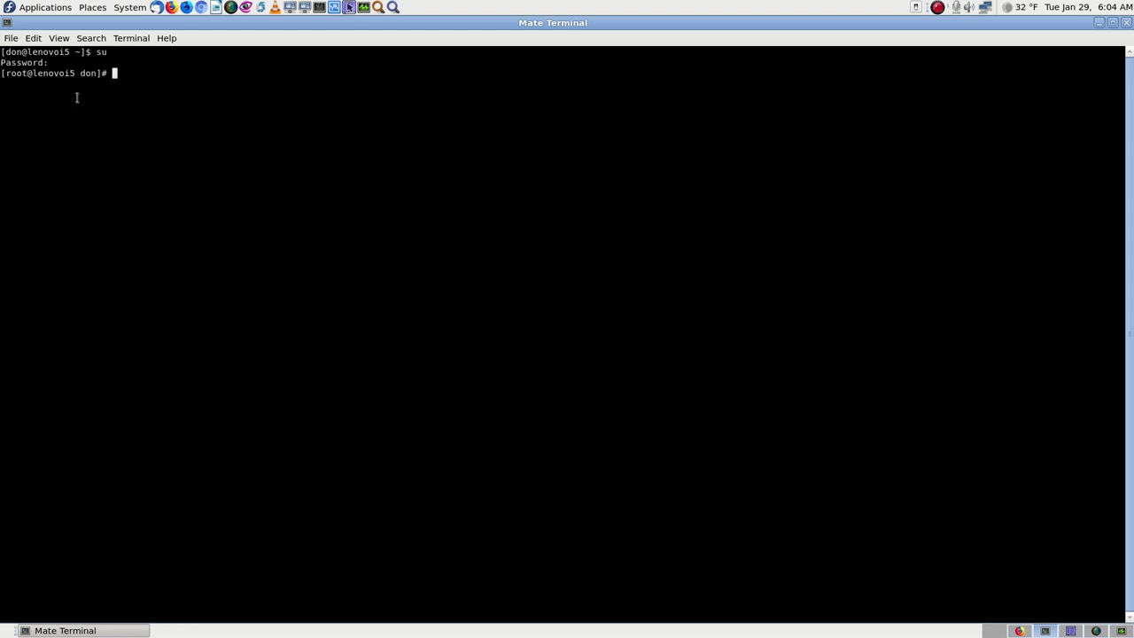
# - Paste the copied "dnf install obs-studio" command at the root prompt and run it
pyautogui.rightClick(133, 90)
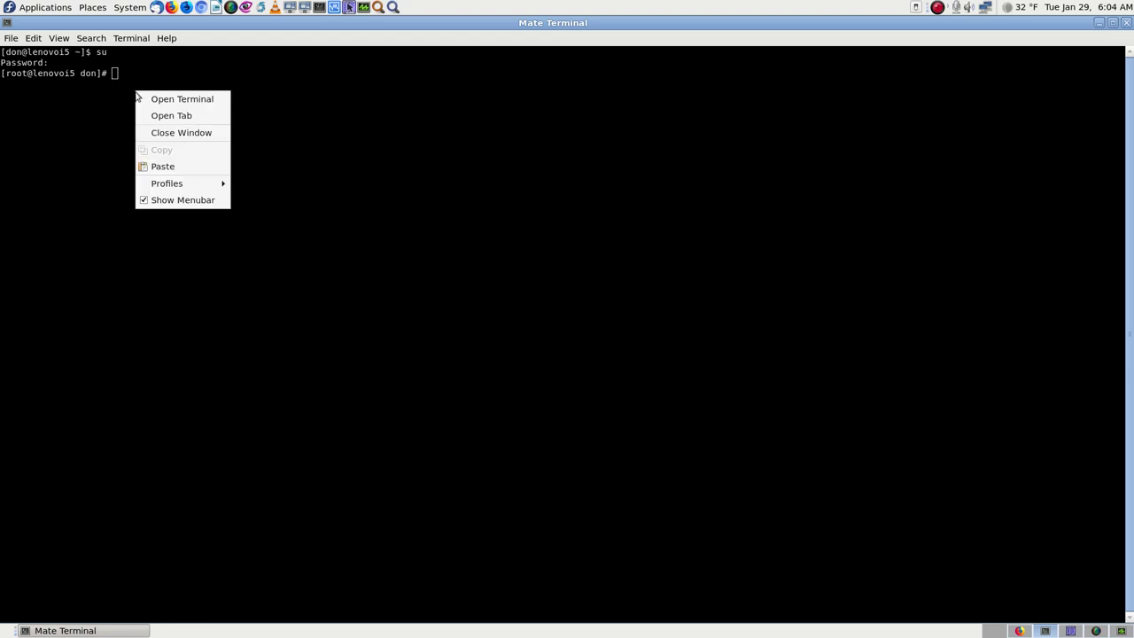
pyautogui.click(176, 170)
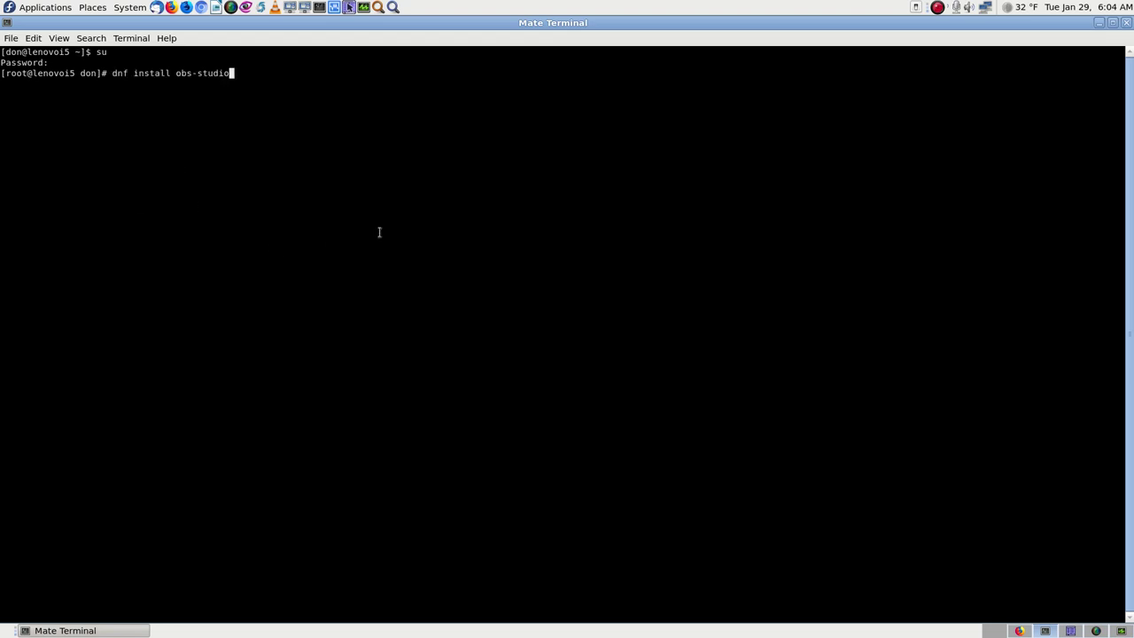
pyautogui.press('Left')
pyautogui.press('Left')
pyautogui.press('Left')
pyautogui.press('Left')
pyautogui.press('Left')
pyautogui.press('Left')
pyautogui.press('Left')
pyautogui.press('Left')
pyautogui.press('Left')
pyautogui.press('Left')
pyautogui.press('Left')
pyautogui.press('Left')
pyautogui.press('Left')
pyautogui.press('Left')
pyautogui.press('Left')
pyautogui.press('Left')
pyautogui.press('Left')
pyautogui.press('Left')
pyautogui.press('Left')
pyautogui.press('Left')
pyautogui.press('Right')
pyautogui.press('Right')
pyautogui.press('Right')
pyautogui.press('Right')
pyautogui.press('Right')
pyautogui.press('Right')
pyautogui.press('Right')
pyautogui.press('Right')
pyautogui.press('Right')
pyautogui.press('Right')
pyautogui.press('Right')
pyautogui.press('Right')
pyautogui.press('Right')
pyautogui.press('Right')
pyautogui.press('Right')
pyautogui.press('Right')
pyautogui.press('Right')
pyautogui.press('Right')
pyautogui.press('Right')
pyautogui.press('Right')
pyautogui.press('Right')
pyautogui.press('Return')
# - Recheck the Fedora instructions in Firefox, return to the terminal and confirm the OBS Studio package installation with y
pyautogui.click(1020, 631)
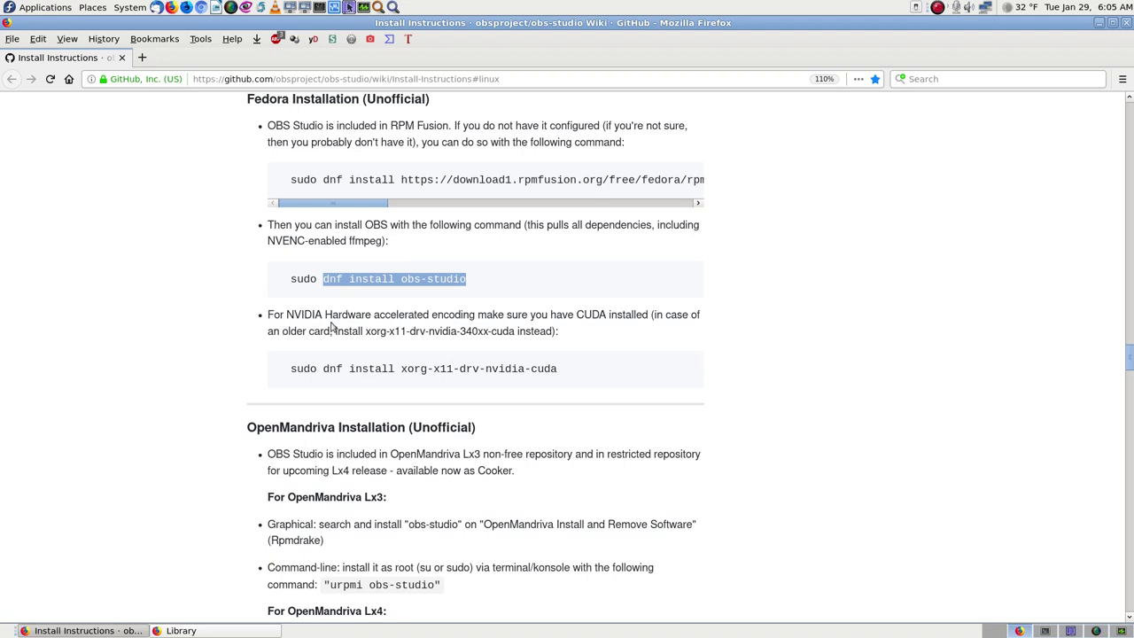
pyautogui.click(1045, 631)
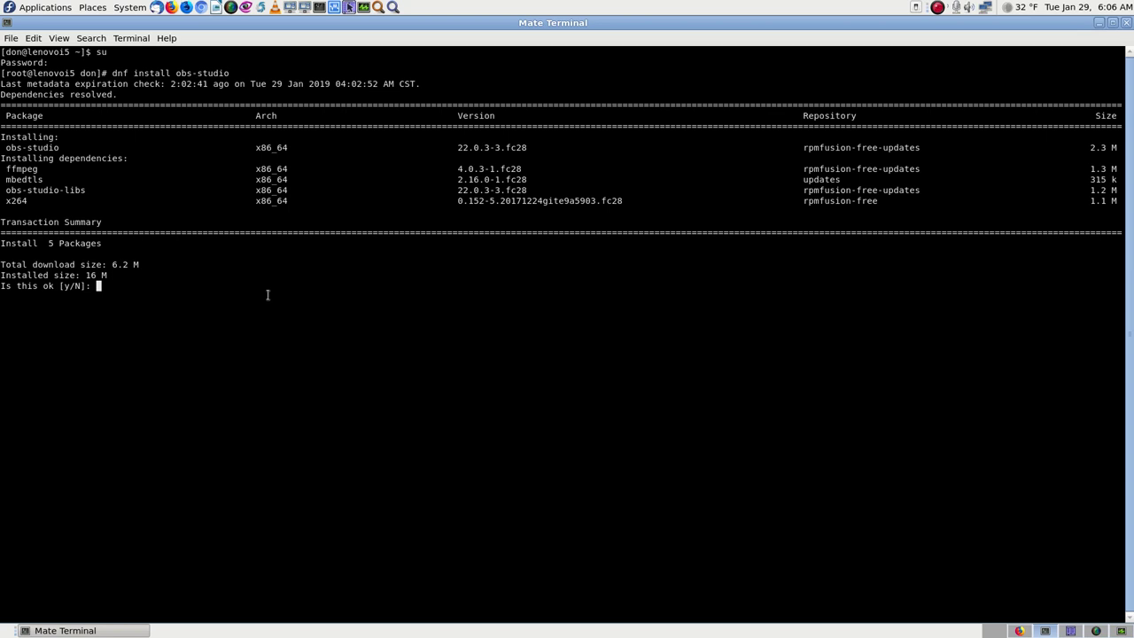
pyautogui.write('y')
pyautogui.press('Return')
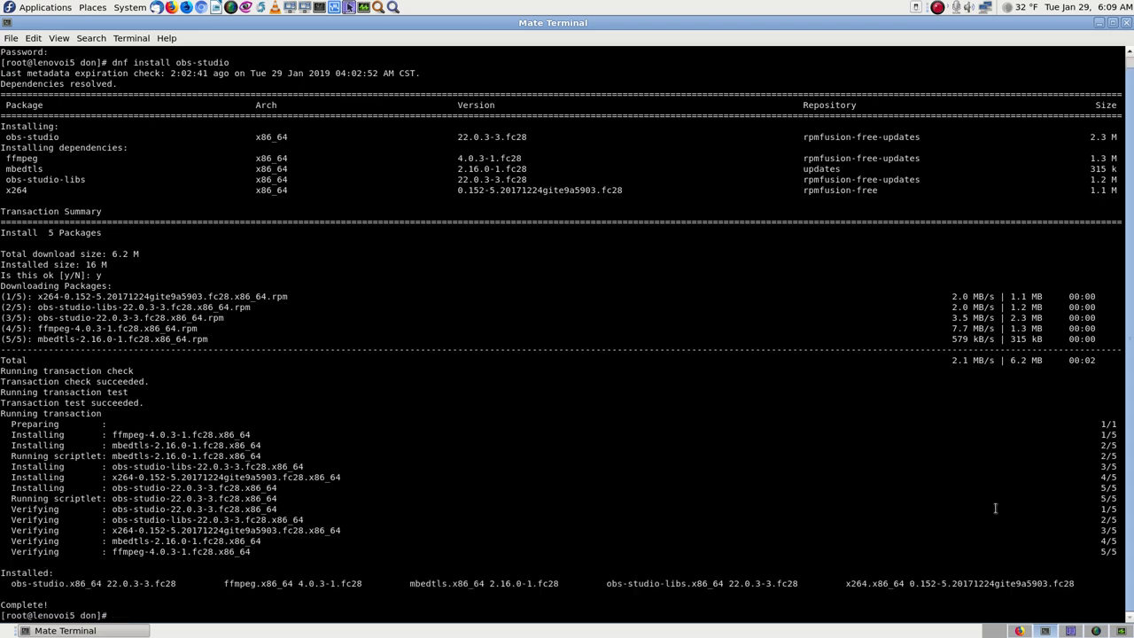
# - Select the entire terminal output of the OBS Studio installation and copy it
pyautogui.click(33, 38)
pyautogui.click(57, 88)
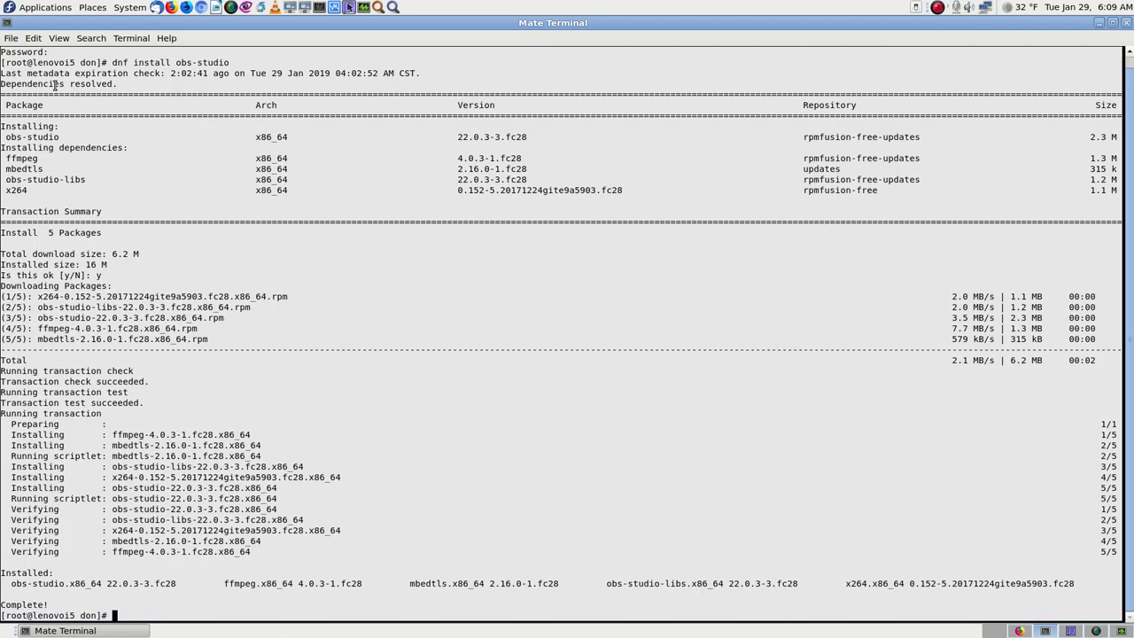
pyautogui.click(34, 39)
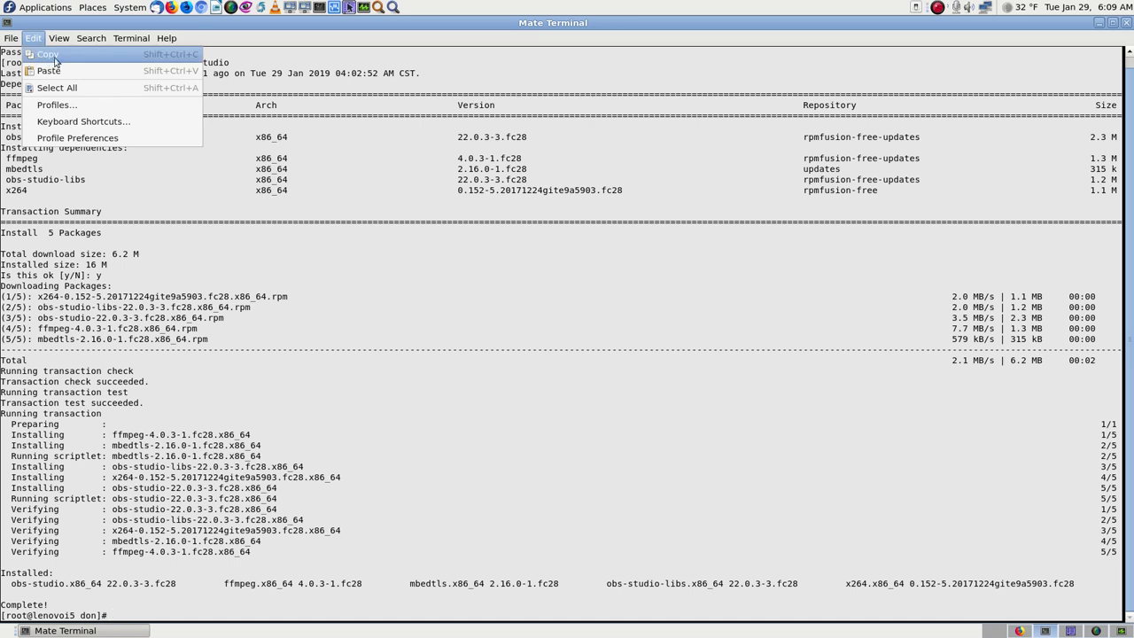
pyautogui.click(53, 56)
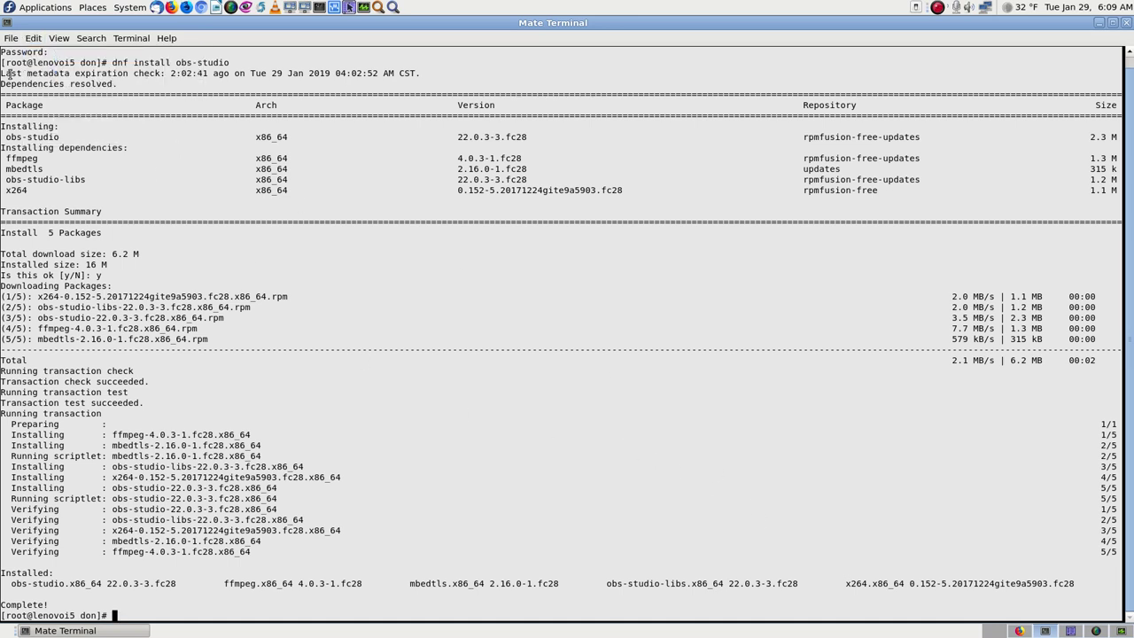
pyautogui.click(12, 39)
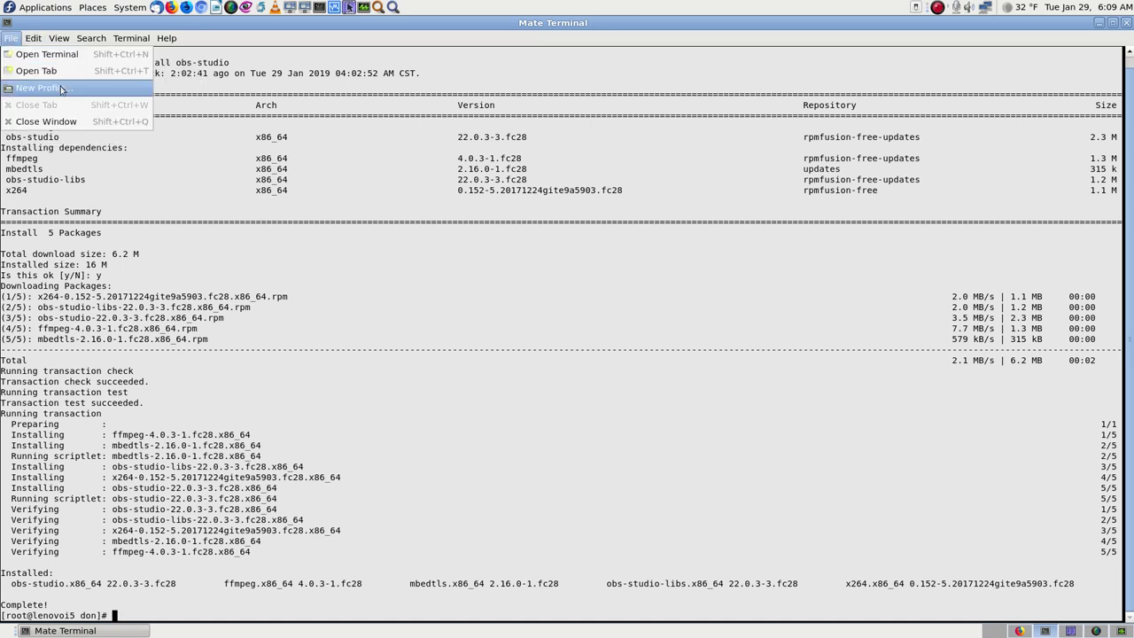
pyautogui.click(168, 62)
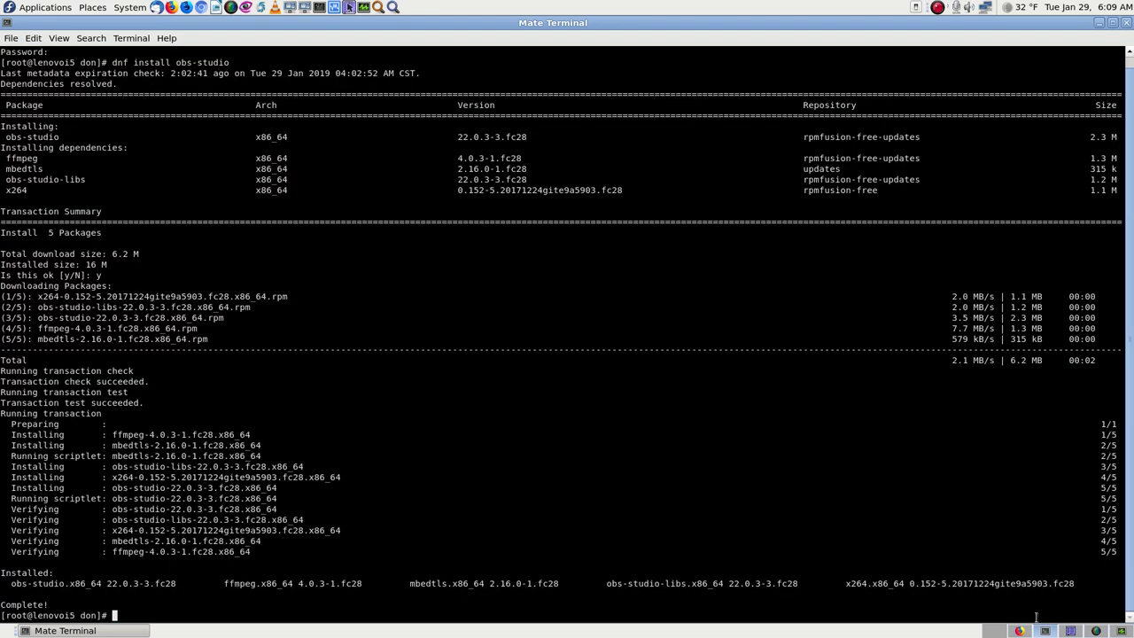
# - Open a new blank LibreOffice Writer document on an empty workspace
pyautogui.hotkey('alt', 'F4')
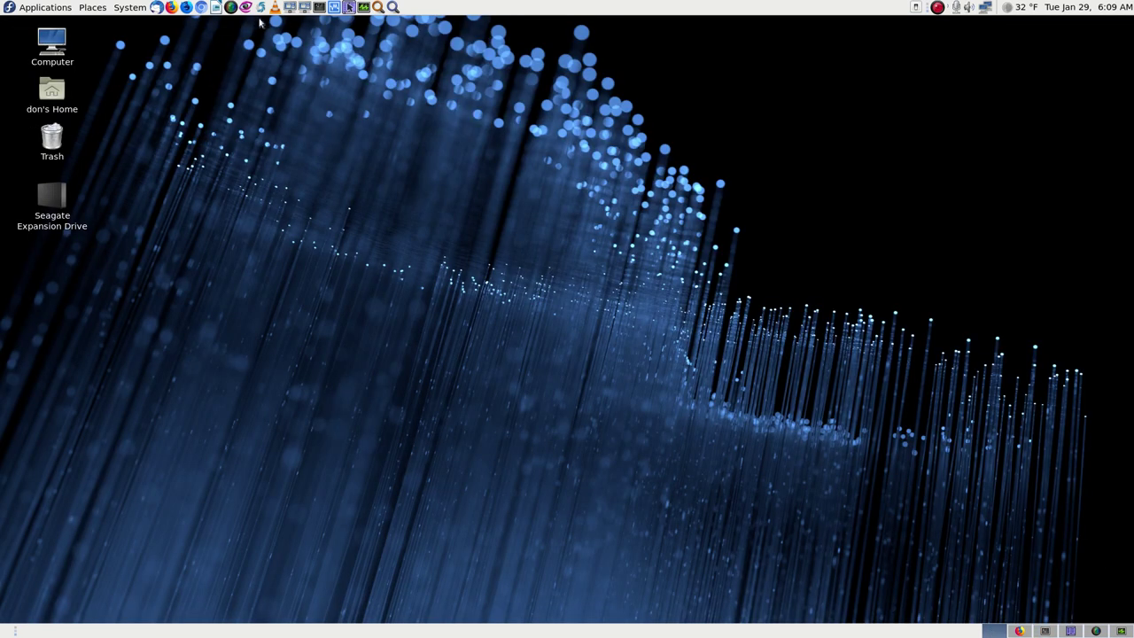
pyautogui.click(335, 8)
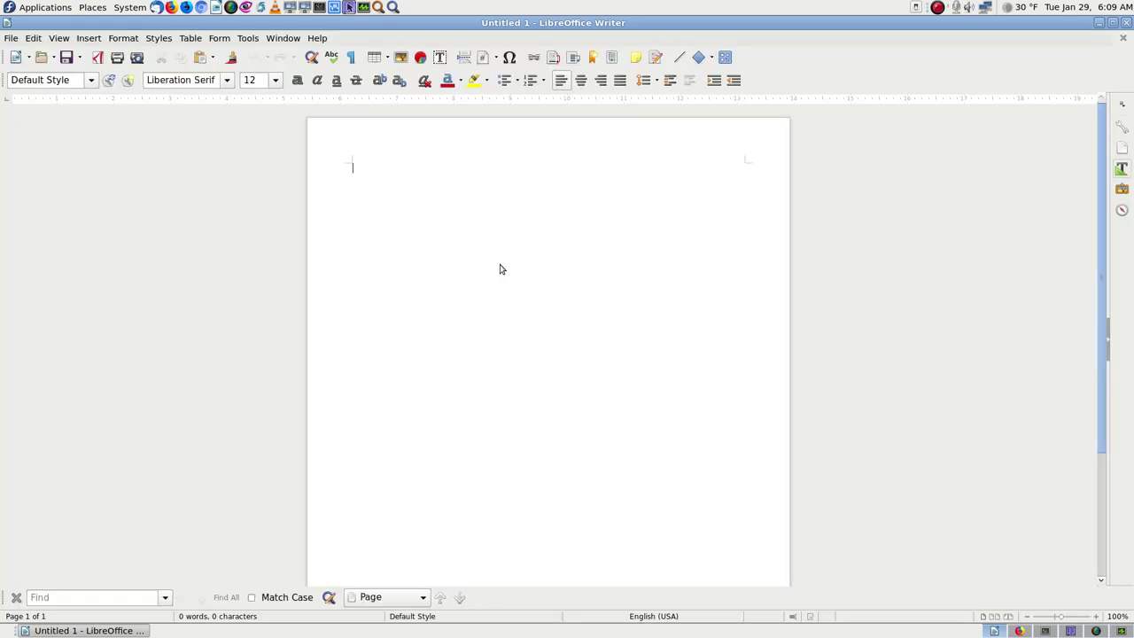
# - Set the font size to 14 in the blank document and paste the copied terminal output
pyautogui.click(277, 80)
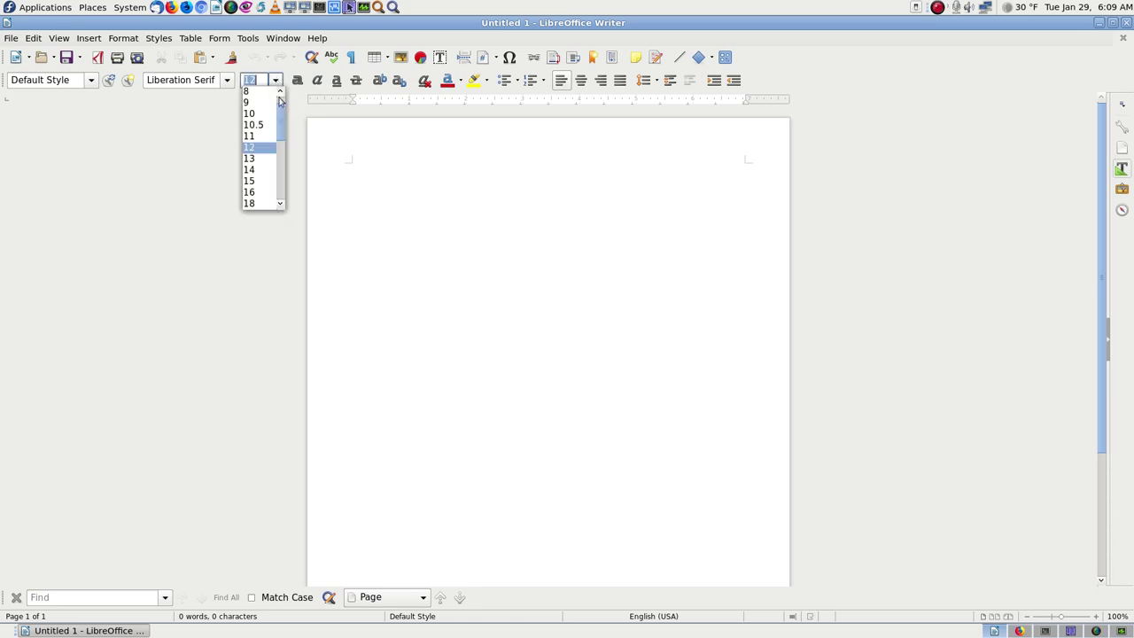
pyautogui.click(262, 167)
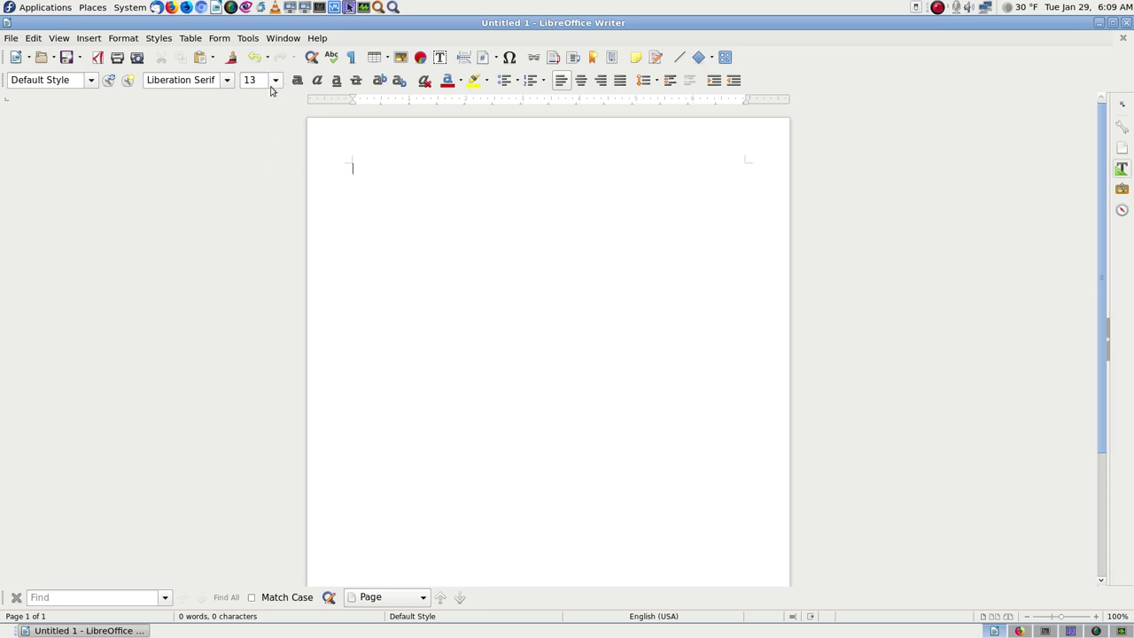
pyautogui.click(276, 81)
pyautogui.click(266, 159)
pyautogui.press('BackSpace')
pyautogui.hotkey('ctrl', 'v')
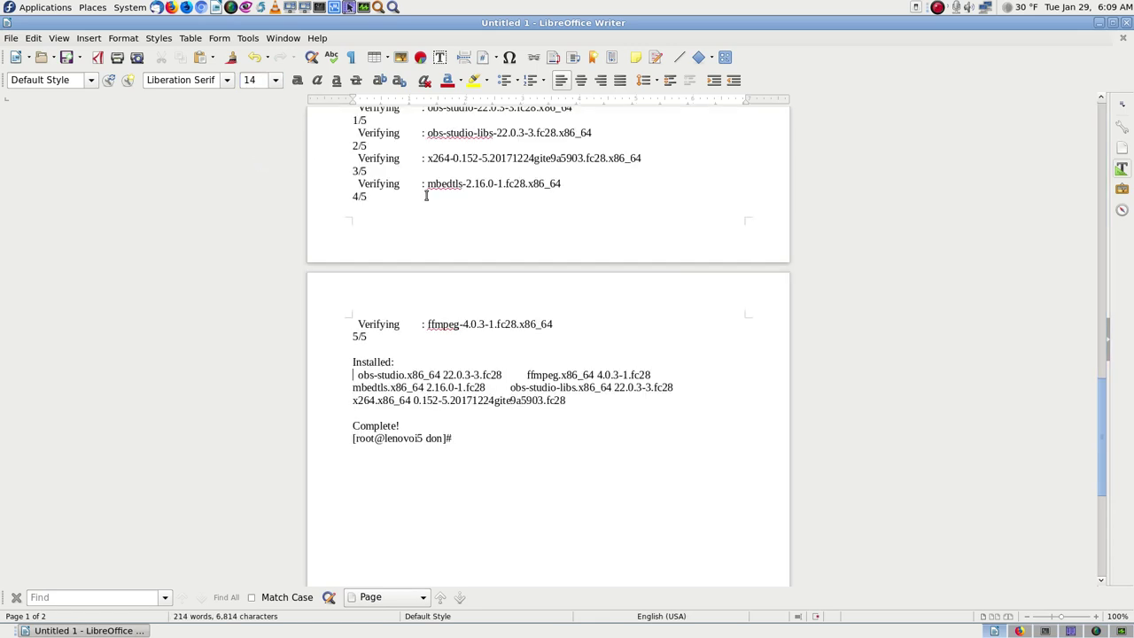
# - Insert two blank lines at the very beginning of the document, above the pasted terminal output
pyautogui.press('Up')
pyautogui.press('Up')
pyautogui.press('Up')
pyautogui.press('Up')
pyautogui.press('Up')
pyautogui.press('Up')
pyautogui.press('Up')
pyautogui.press('Up')
pyautogui.press('Up')
pyautogui.press('Up')
pyautogui.press('Up')
pyautogui.press('Up')
pyautogui.press('Up')
pyautogui.press('Up')
pyautogui.press('Up')
pyautogui.press('Up')
pyautogui.press('Up')
pyautogui.press('Up')
pyautogui.press('Up')
pyautogui.press('Up')
pyautogui.press('Up')
pyautogui.press('Up')
pyautogui.press('Up')
pyautogui.press('Up')
pyautogui.press('Up')
pyautogui.press('Up')
pyautogui.press('Up')
pyautogui.press('Up')
pyautogui.press('Up')
pyautogui.press('Up')
pyautogui.press('Up')
pyautogui.press('Up')
pyautogui.press('Up')
pyautogui.press('Up')
pyautogui.press('Up')
pyautogui.press('Up')
pyautogui.press('Up')
pyautogui.press('Up')
pyautogui.press('Up')
pyautogui.press('Up')
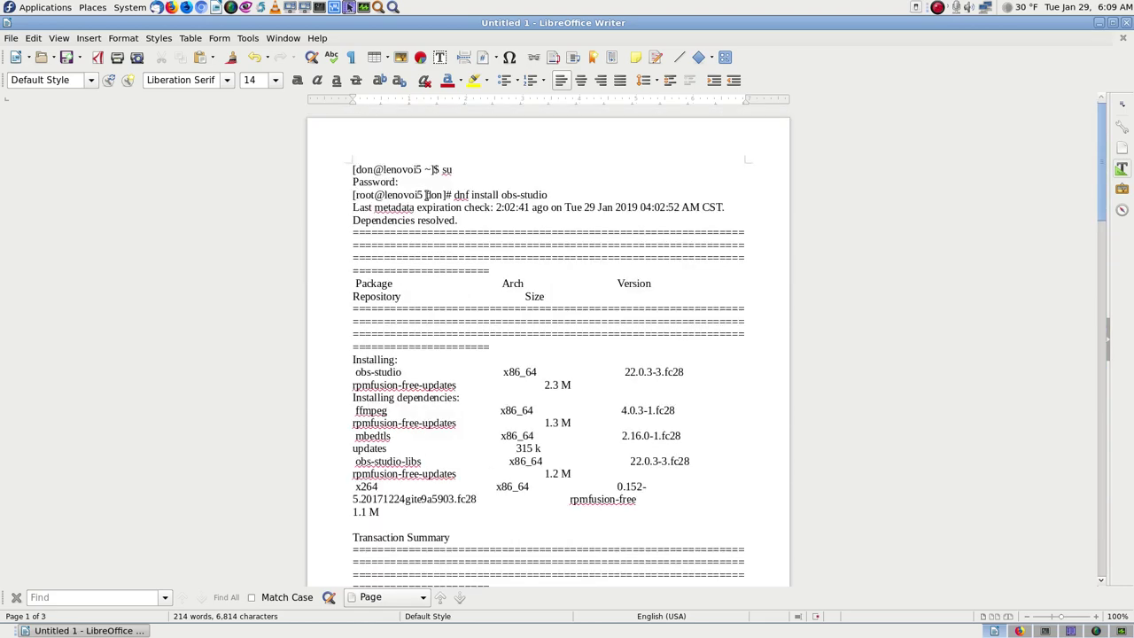
pyautogui.press('Return')
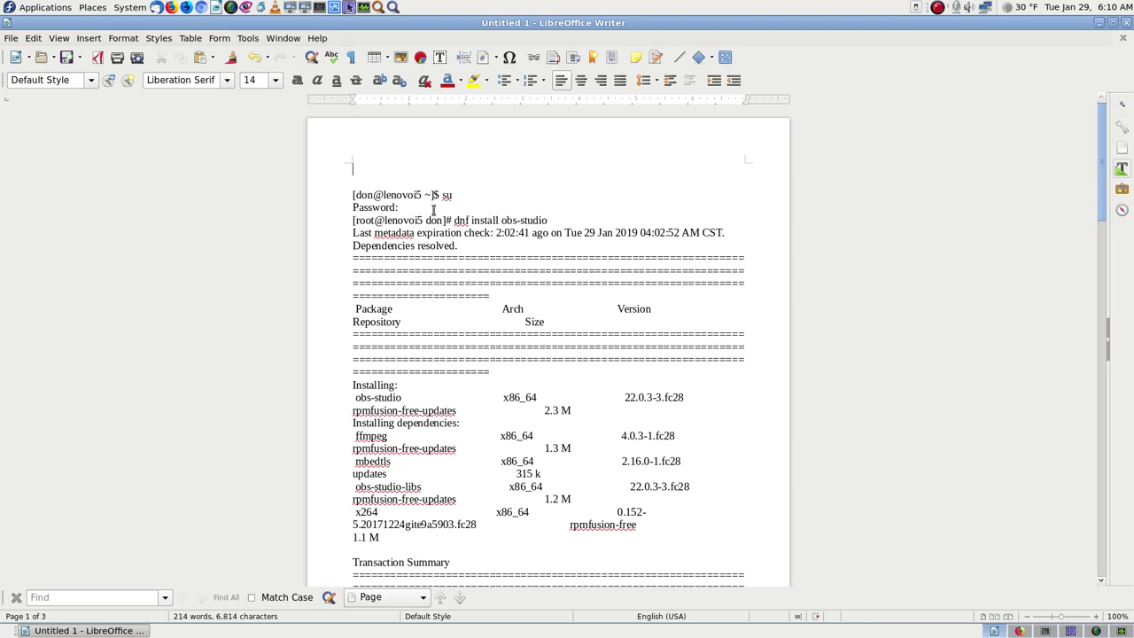
# - Add the title "Fedora 28 Lenovo i5 Terminal Output dnf install obs-studio" on the first line, copying the command from the pasted output
pyautogui.moveTo(548, 220); pyautogui.dragTo(454, 220)
pyautogui.rightClick(482, 222)
pyautogui.click(515, 252)
pyautogui.click(361, 169)
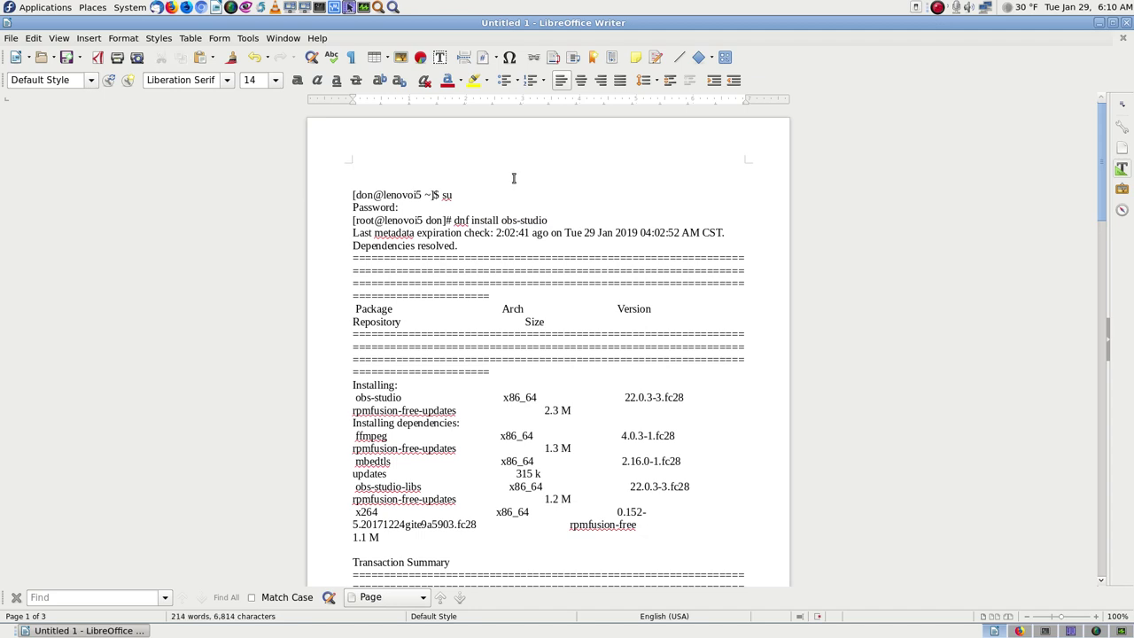
pyautogui.write('Terminal Output')
pyautogui.hotkey('ctrl', 'v')
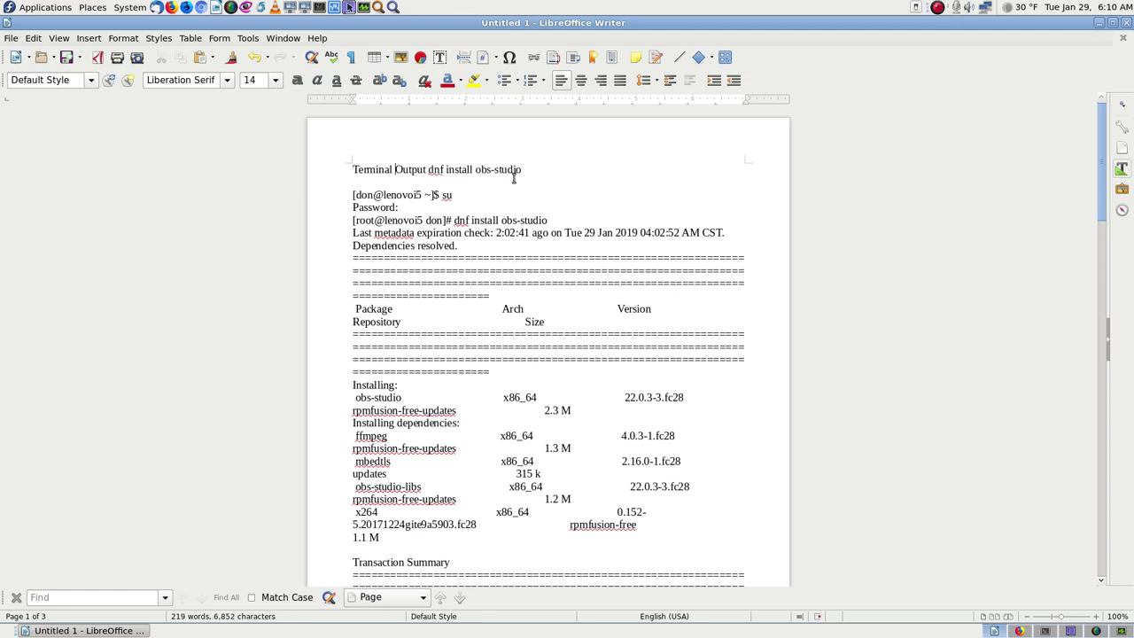
pyautogui.write('Fedora 2')
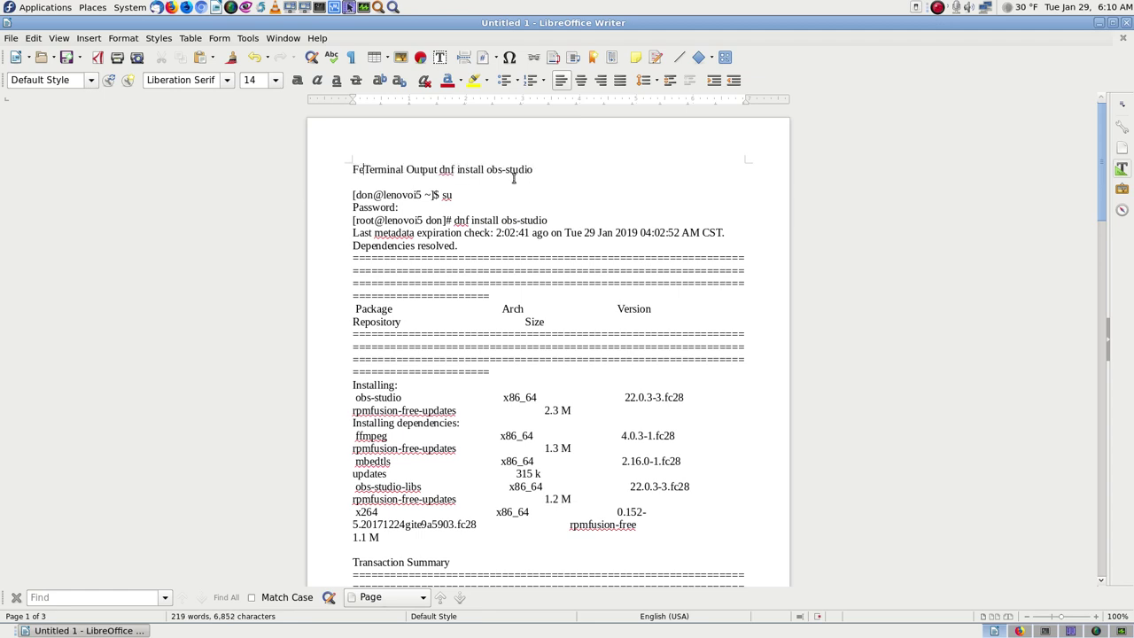
pyautogui.write('8 ')
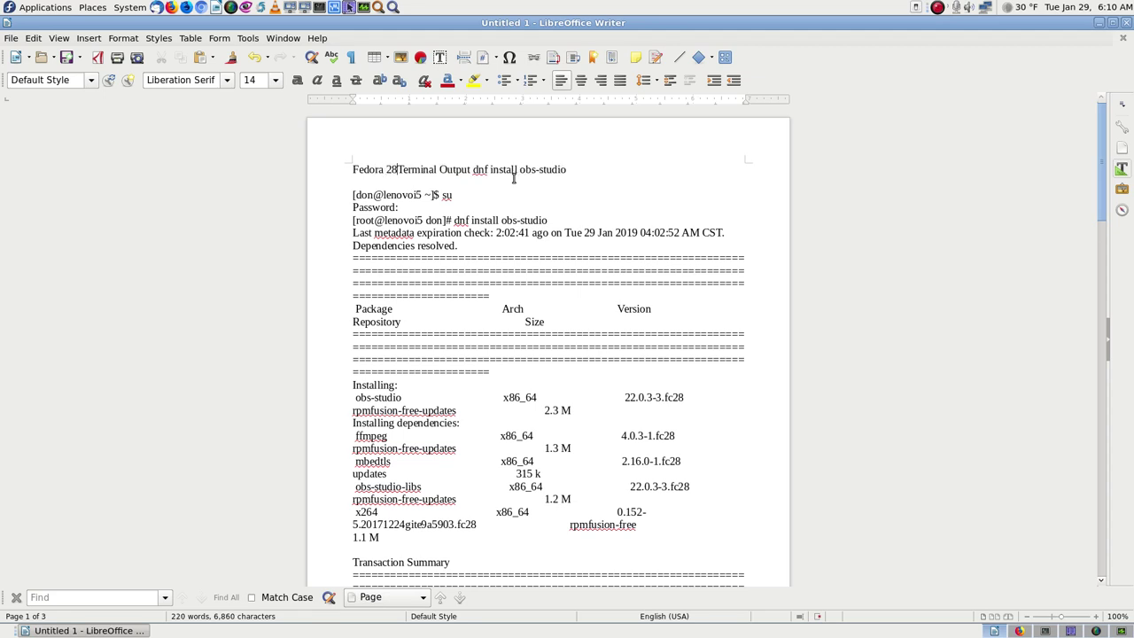
pyautogui.write('Lenovo i5')
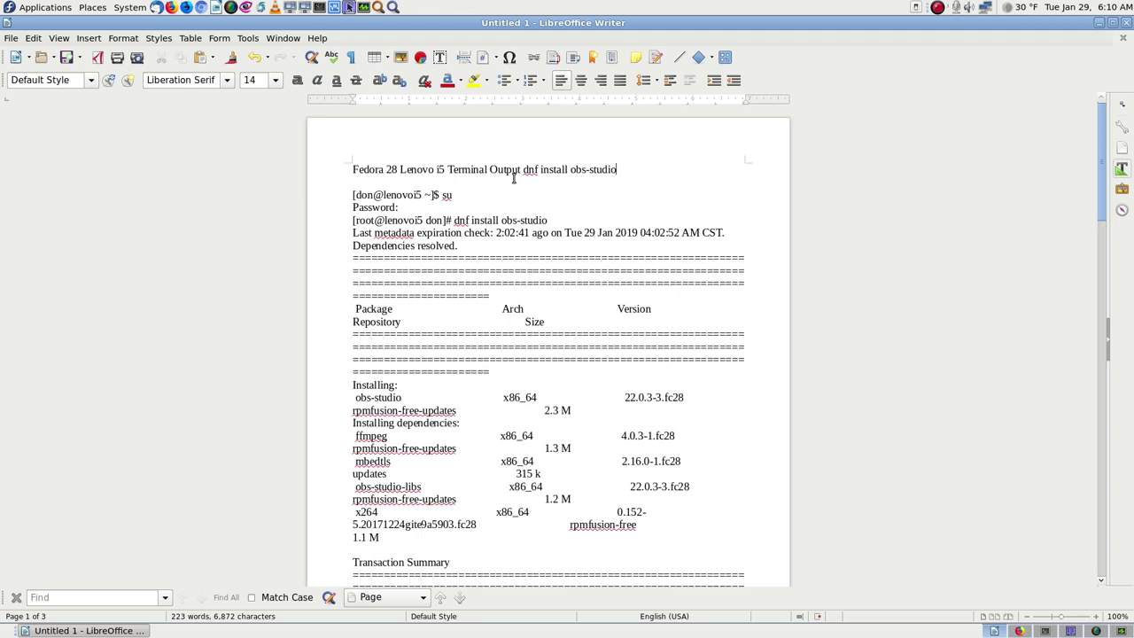
# - Select and copy the complete title line for use as the file name
pyautogui.hotkey('shift', 'Left')
pyautogui.hotkey('shift', 'Left')
pyautogui.hotkey('shift', 'Left')
pyautogui.hotkey('shift', 'Left')
pyautogui.hotkey('shift', 'Left')
pyautogui.hotkey('shift', 'Left')
pyautogui.hotkey('shift', 'Left')
pyautogui.hotkey('shift', 'Left')
pyautogui.hotkey('shift', 'Left')
pyautogui.hotkey('shift', 'Left')
pyautogui.hotkey('shift', 'Left')
pyautogui.hotkey('shift', 'Left')
pyautogui.hotkey('shift', 'Left')
pyautogui.hotkey('shift', 'Left')
pyautogui.hotkey('shift', 'Left')
pyautogui.hotkey('shift', 'Left')
pyautogui.hotkey('shift', 'Left')
pyautogui.hotkey('shift', 'Left')
pyautogui.hotkey('shift', 'Left')
pyautogui.hotkey('shift', 'Left')
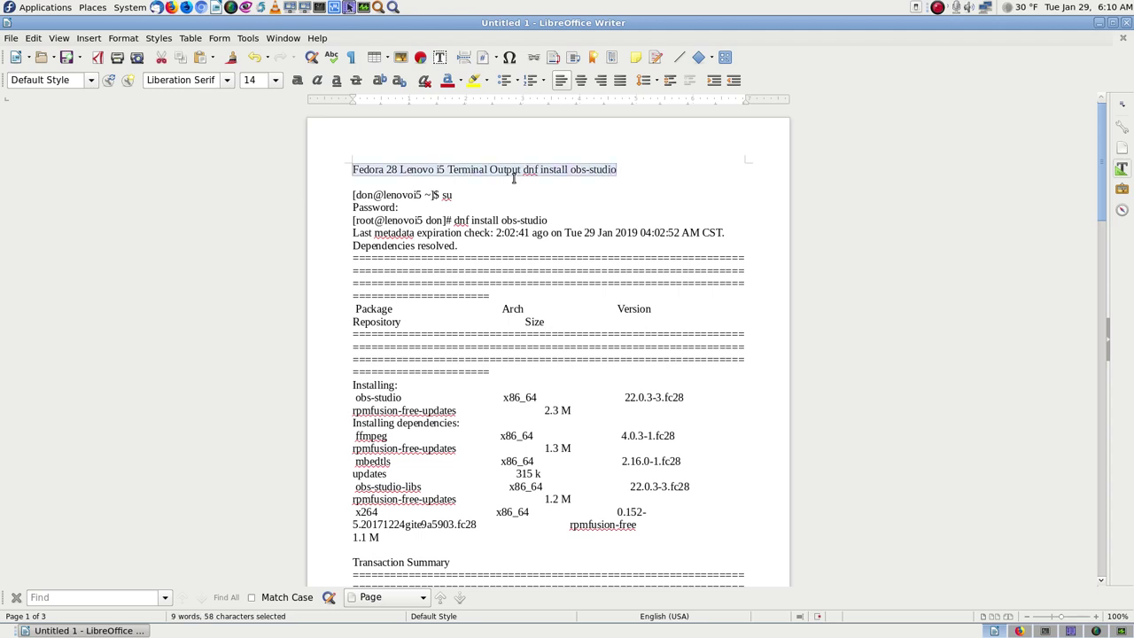
# - Save the document in Documents/Fedora-28-info as "Fedora 28 Lenovo i5 Terminal Output dnf install obs-studio.txt", keeping text format, and close it
pyautogui.click(78, 58)
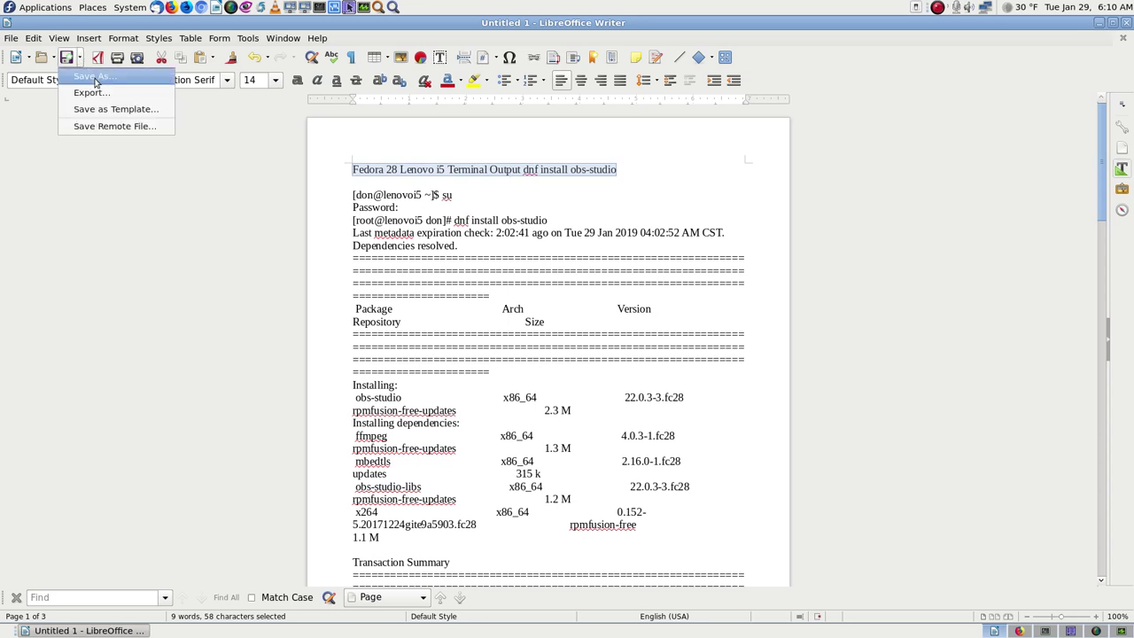
pyautogui.click(96, 80)
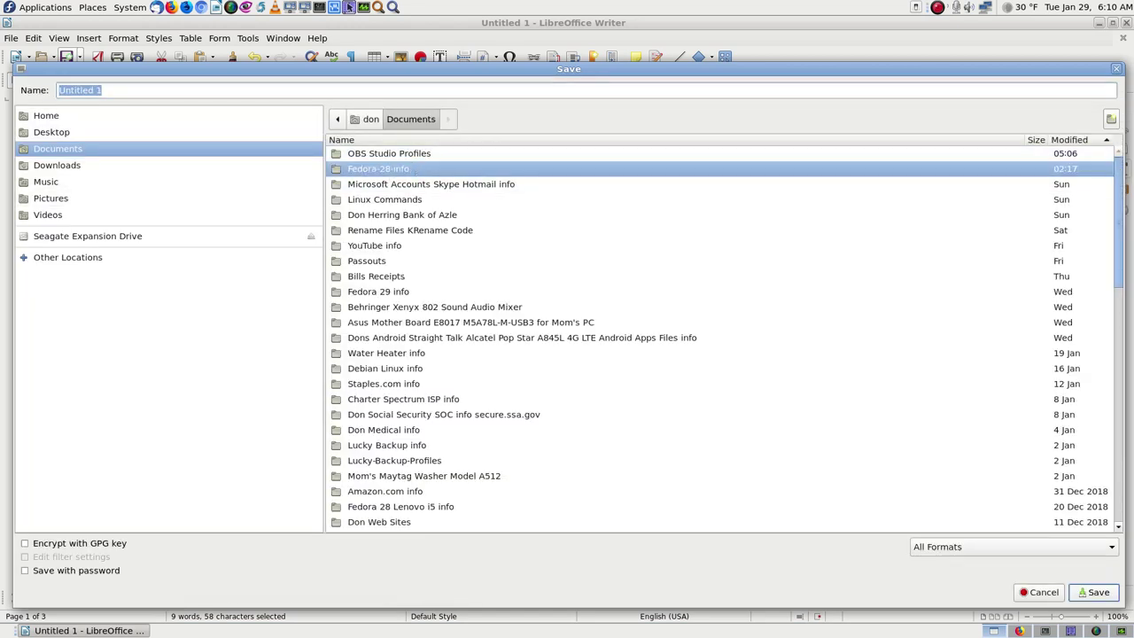
pyautogui.doubleClick(381, 168)
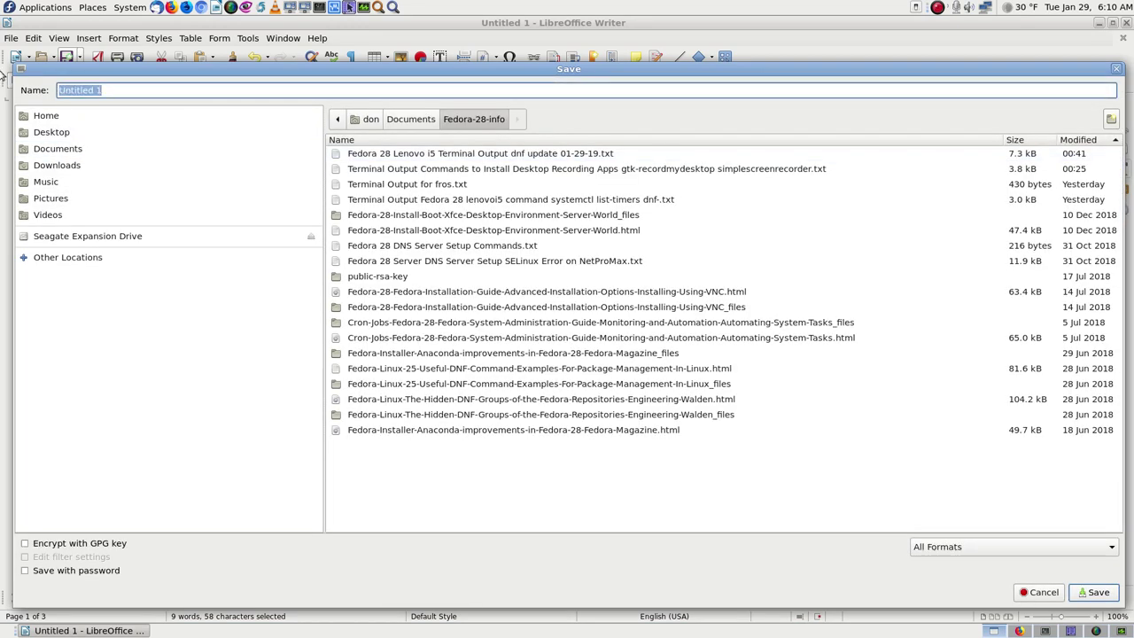
pyautogui.hotkey('ctrl', 'v')
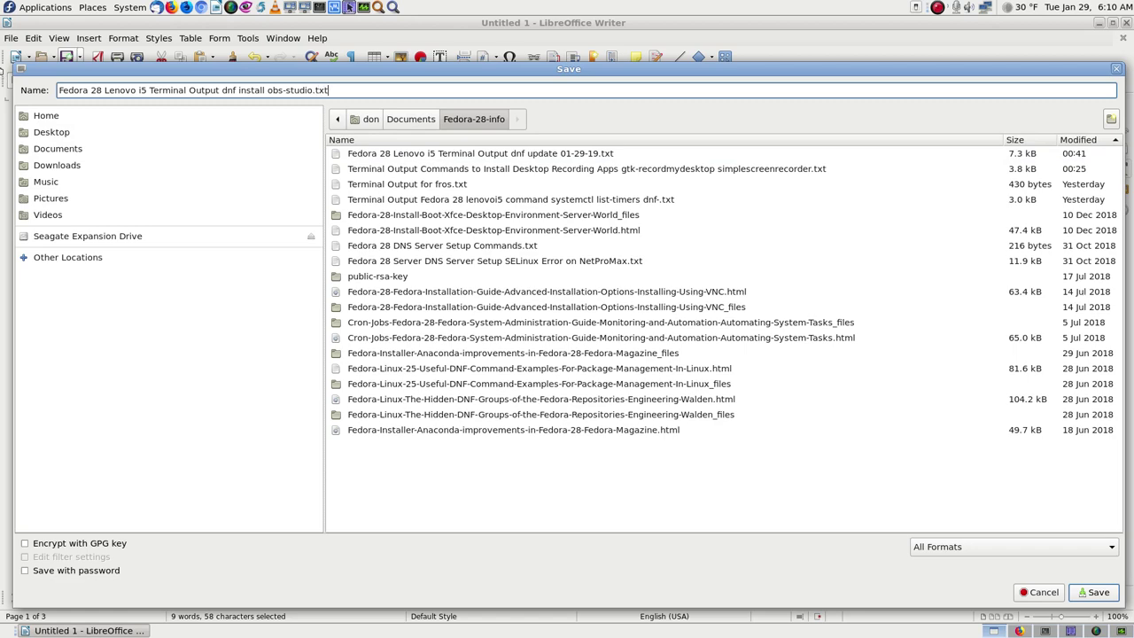
pyautogui.press('Return')
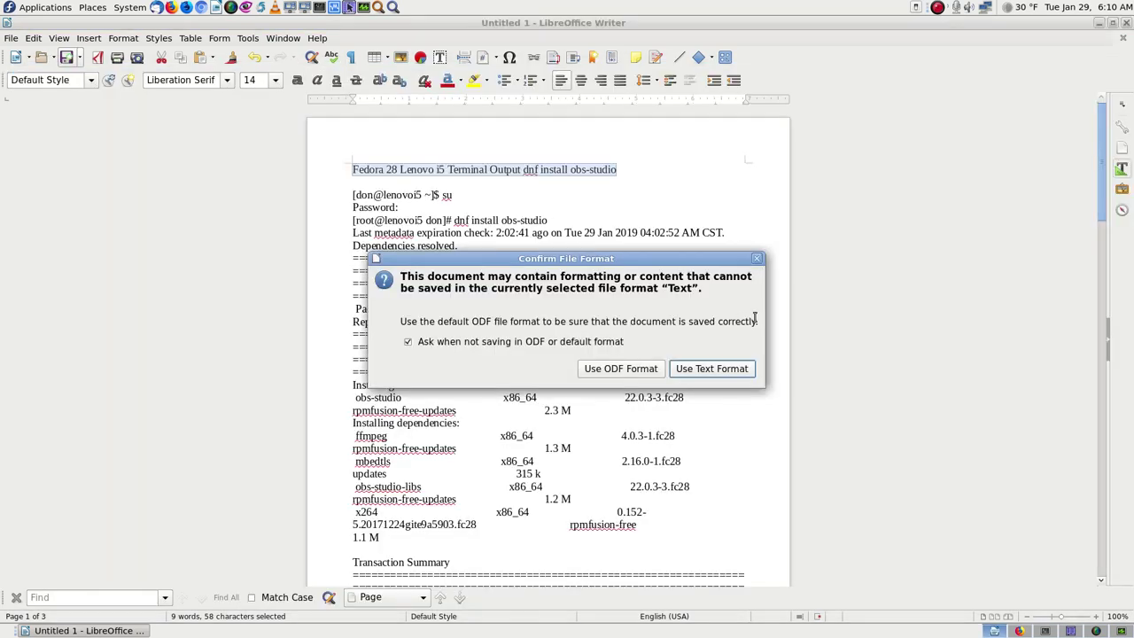
pyautogui.click(739, 370)
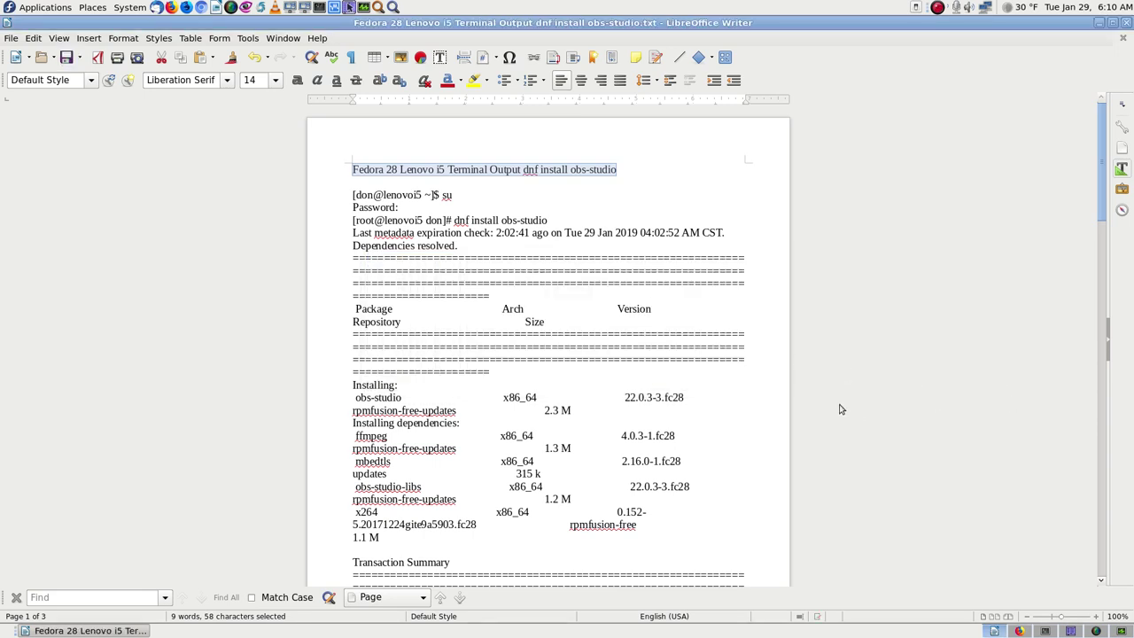
pyautogui.click(1127, 22)
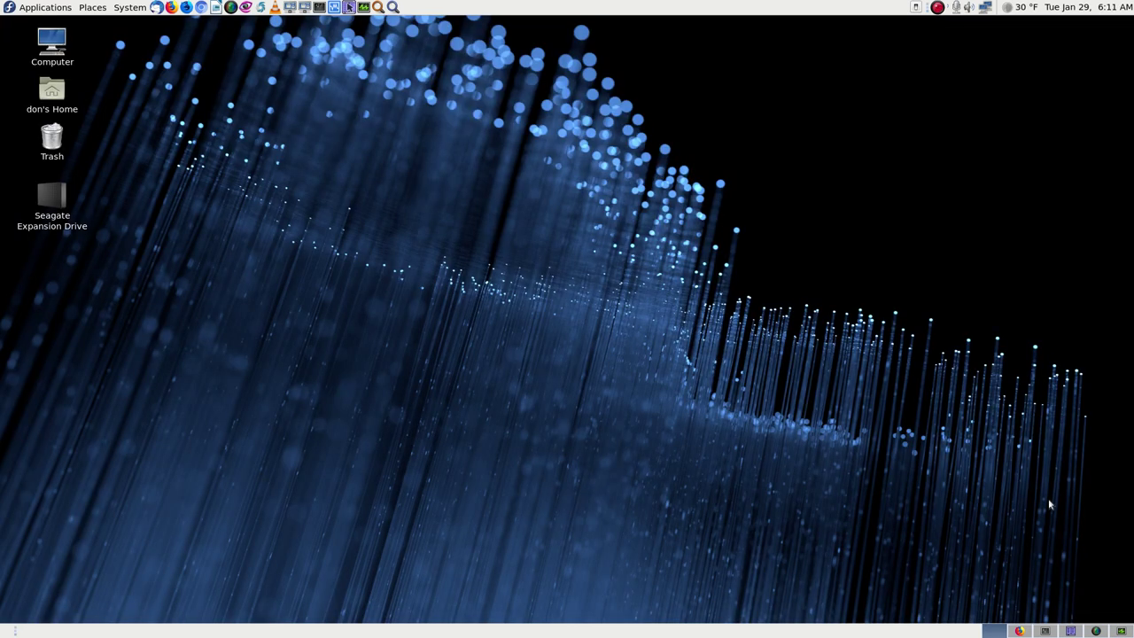
# - Switch to Firefox and close both the OBS Studio install instructions window and the bookmarks Library window
pyautogui.click(1070, 631)
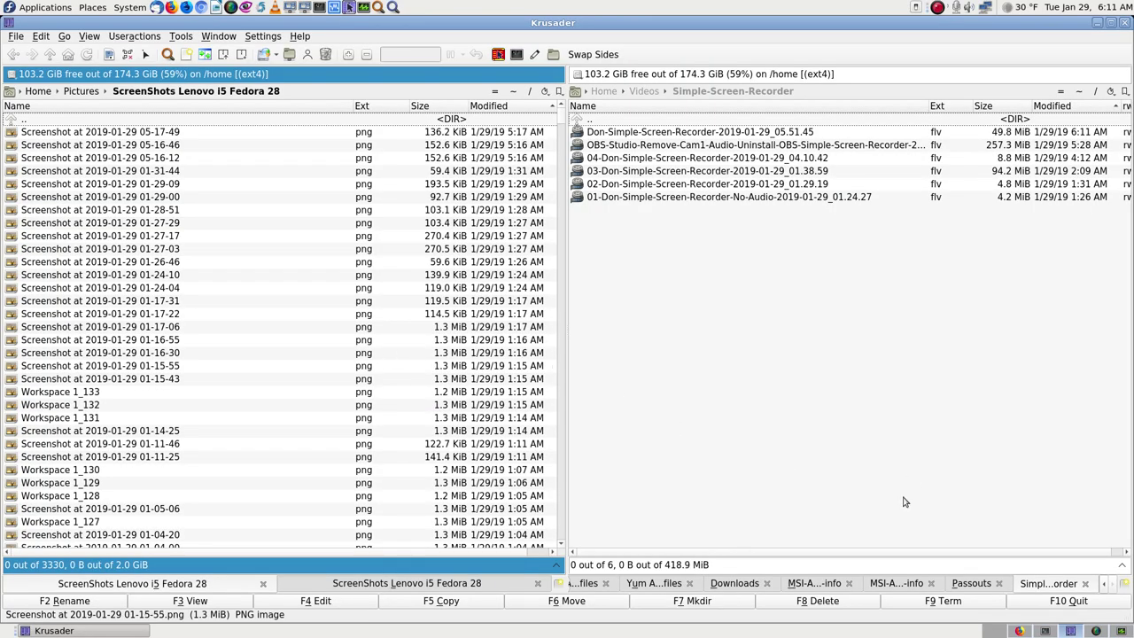
pyautogui.click(1020, 631)
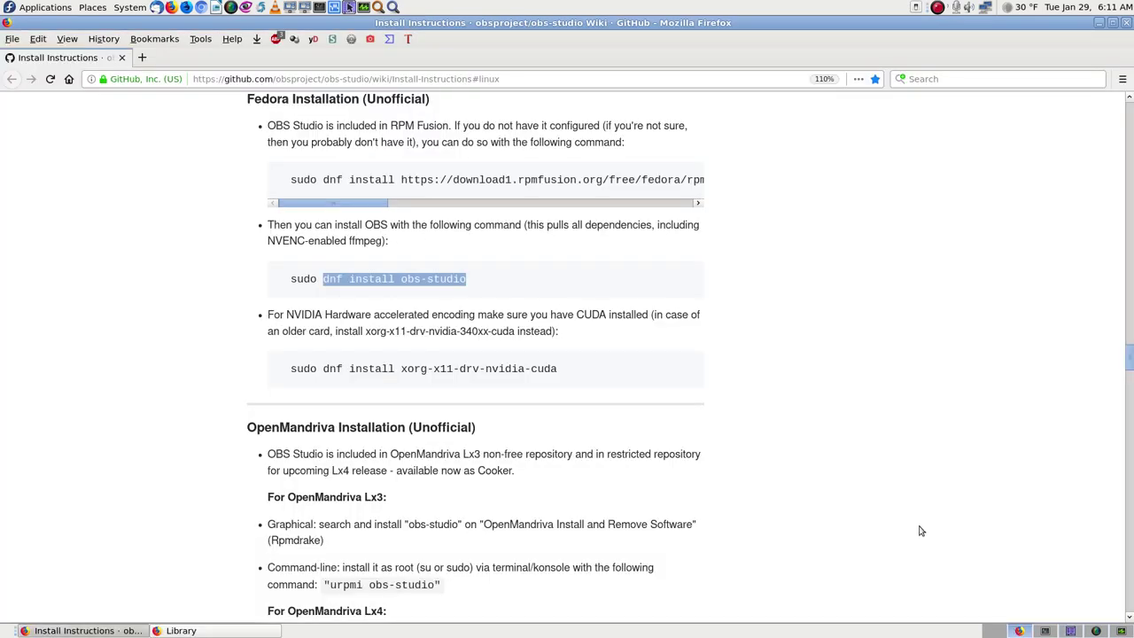
pyautogui.moveTo(1130, 364)
pyautogui.mouseDown()
pyautogui.moveTo(1130, 394)
pyautogui.moveTo(1131, 360)
pyautogui.mouseUp()
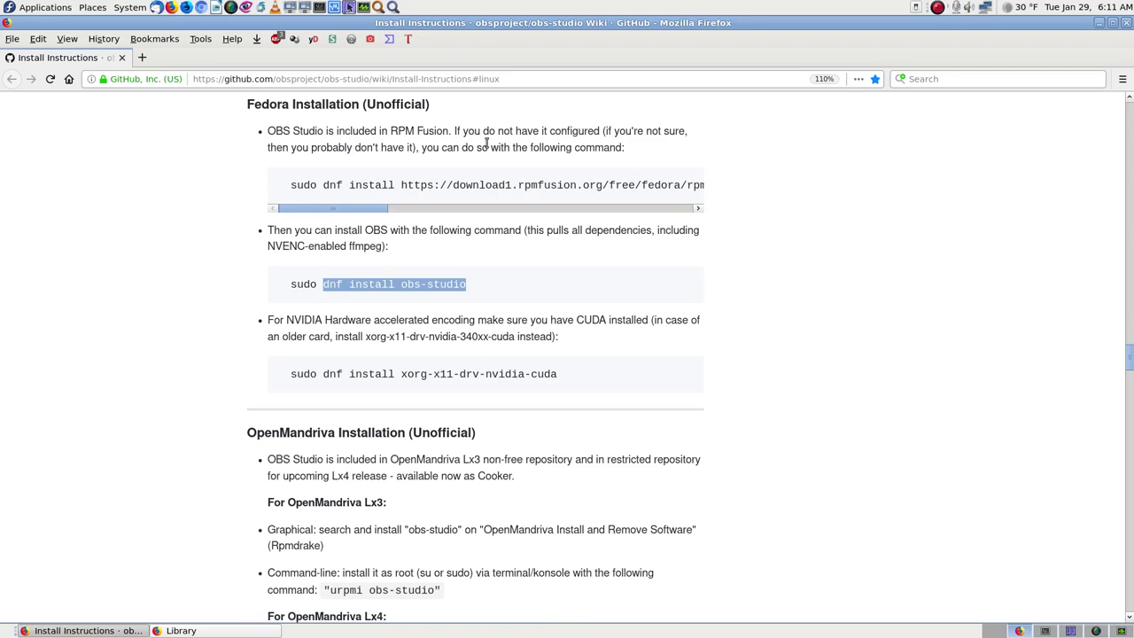
pyautogui.click(1128, 24)
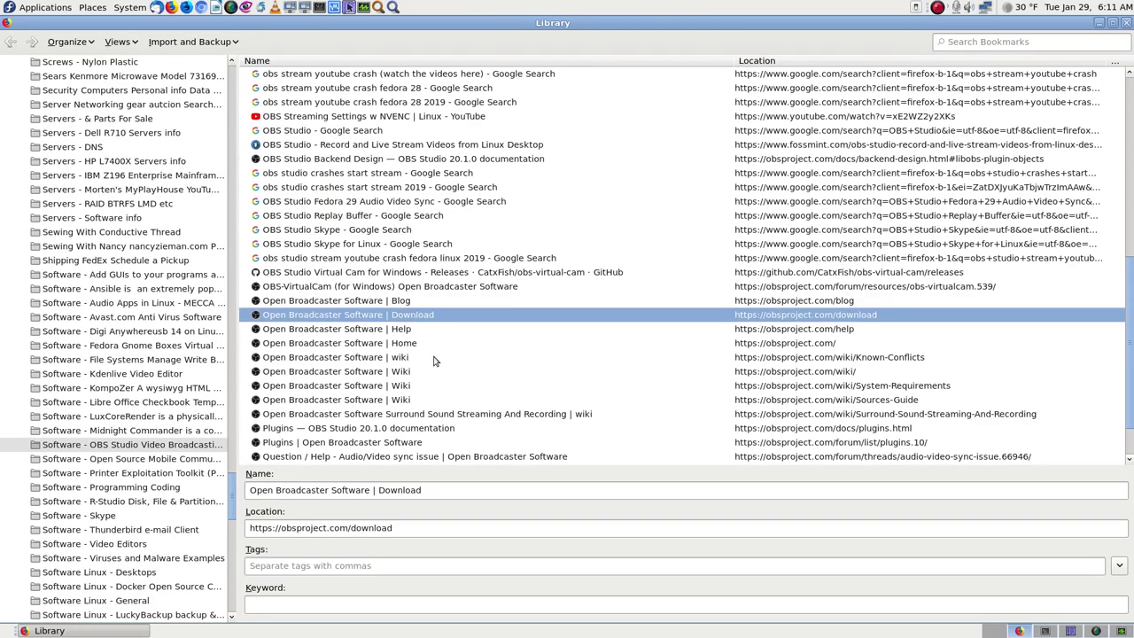
pyautogui.click(1128, 25)
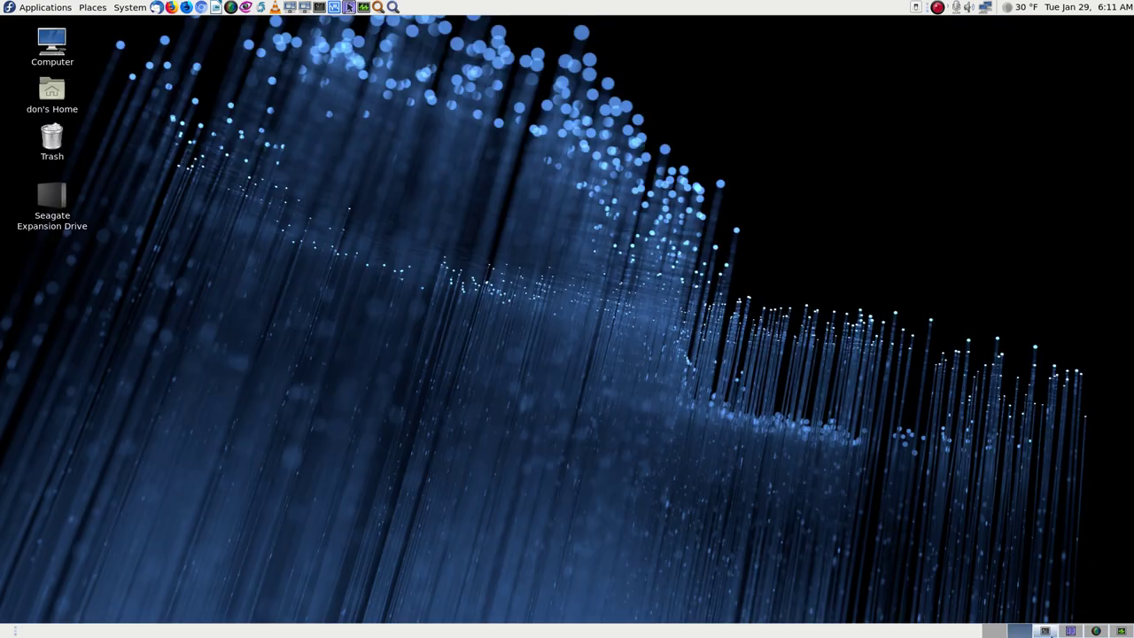
# - Return to the terminal, cancel closing it, and review the OBS Studio installation output
pyautogui.click(1046, 630)
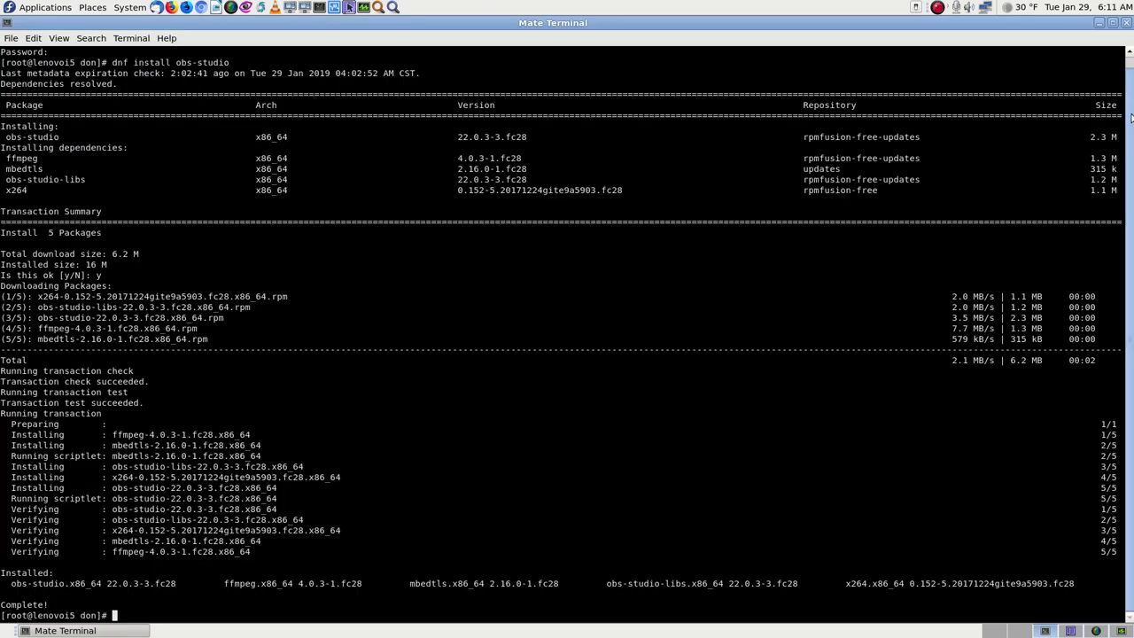
pyautogui.click(1127, 23)
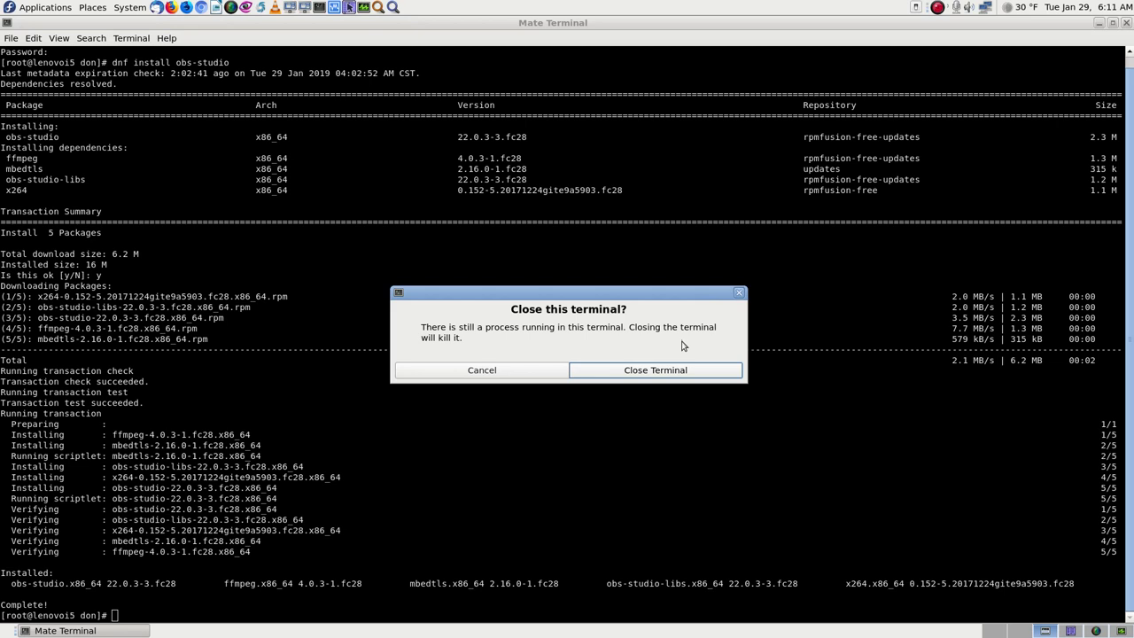
pyautogui.click(529, 370)
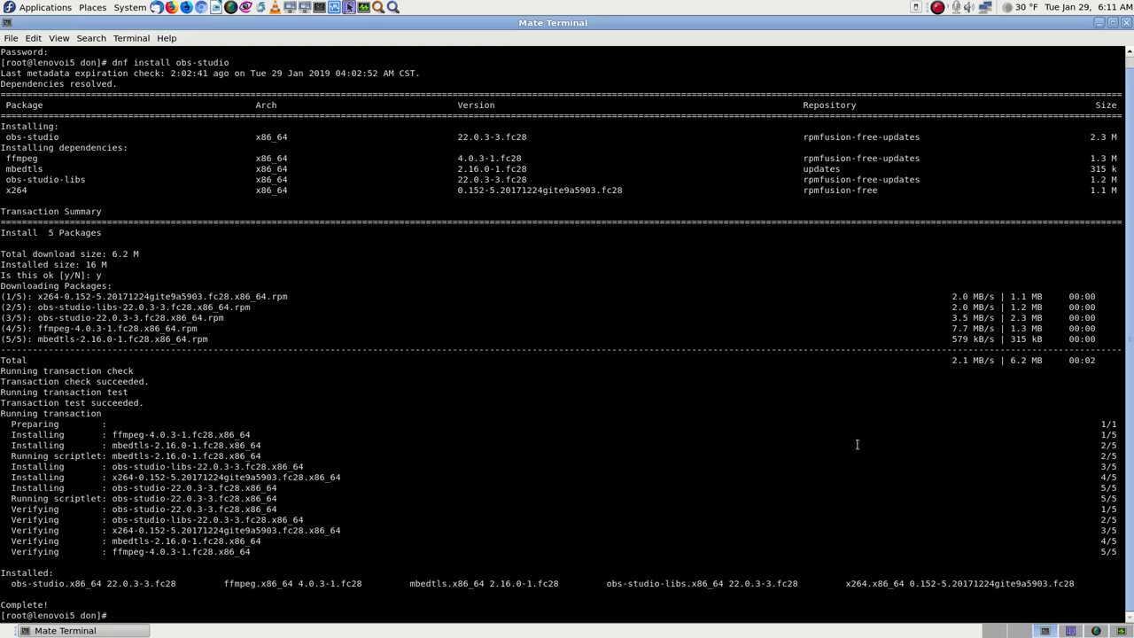
pyautogui.scroll(1, 1131, 342)
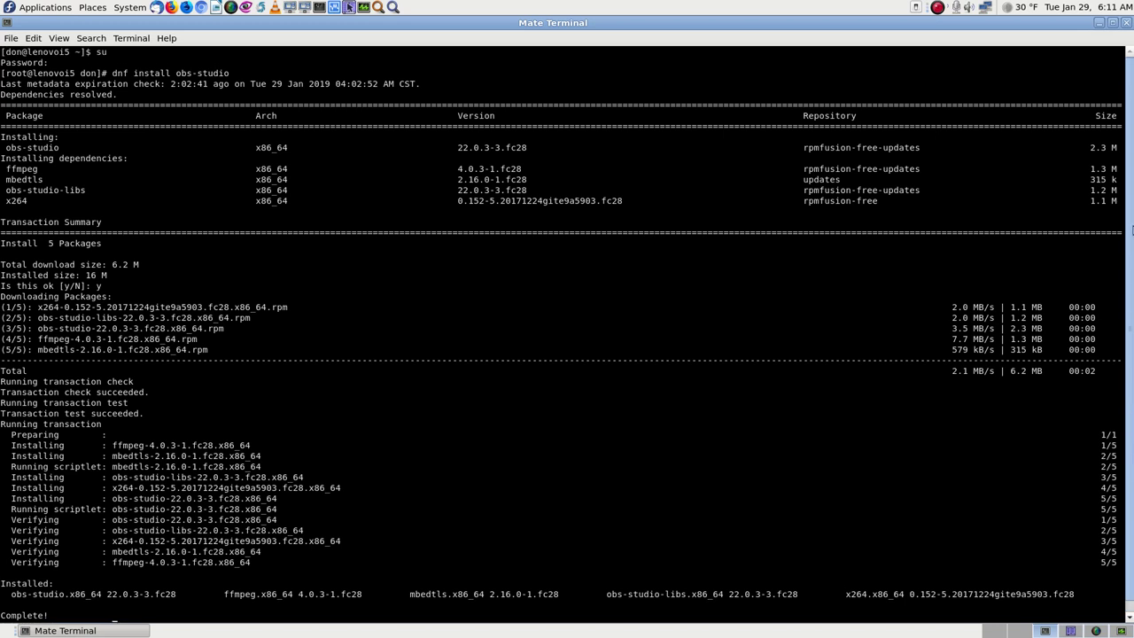
pyautogui.scroll(-1, 1127, 370)
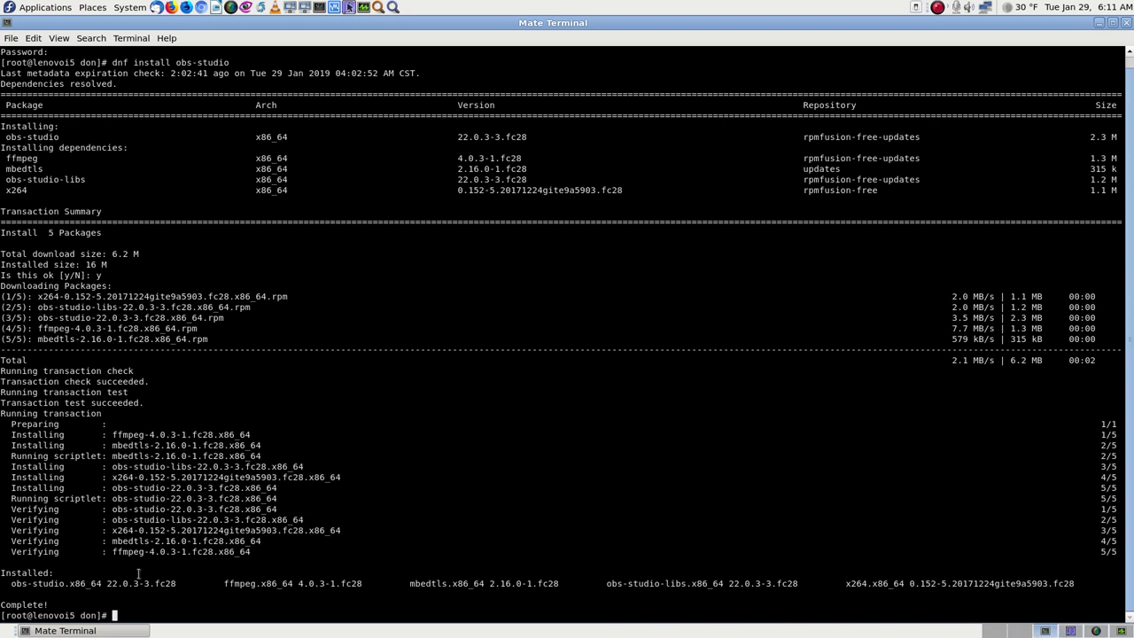
# - Switch to SimpleScreenRecorder, check the running recording with the preview, and stop the preview
pyautogui.click(1070, 631)
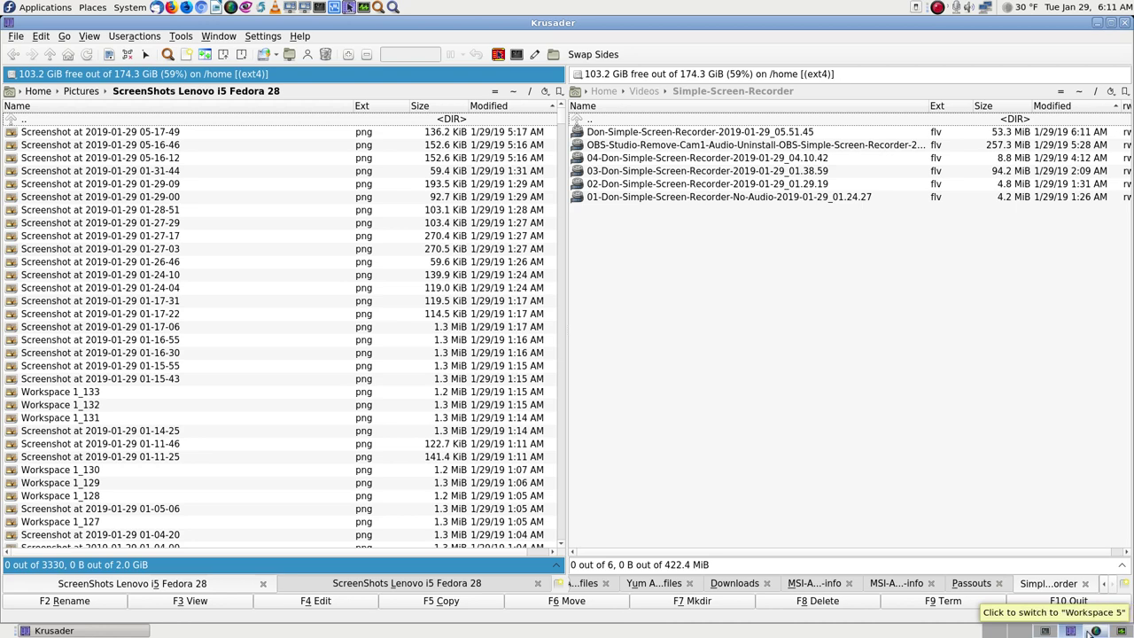
pyautogui.click(1095, 630)
pyautogui.click(647, 502)
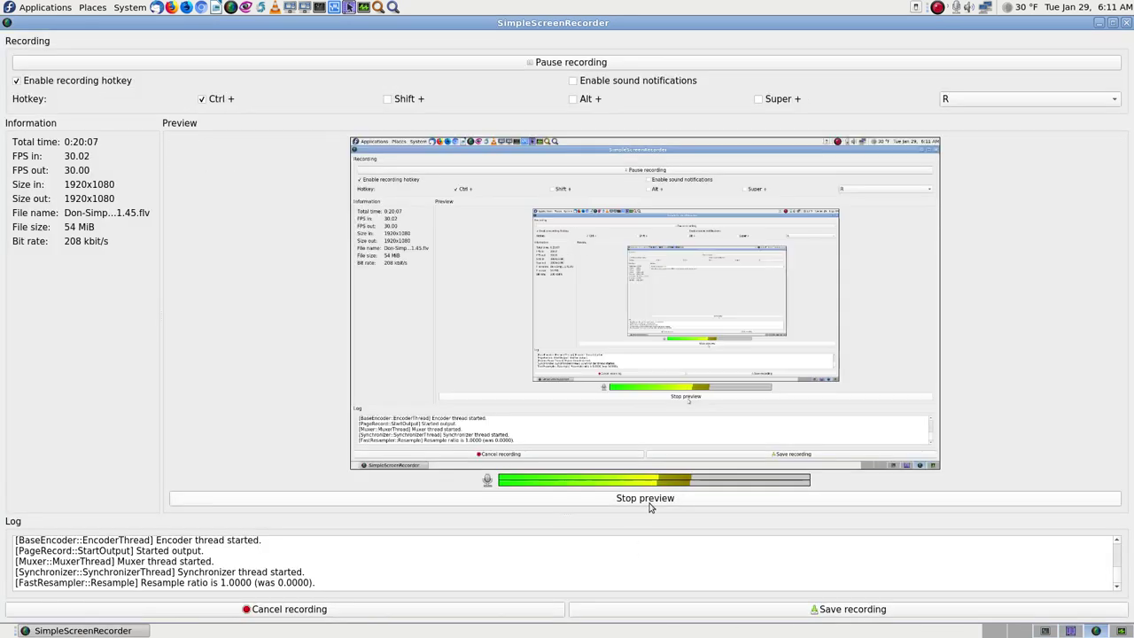
pyautogui.click(650, 503)
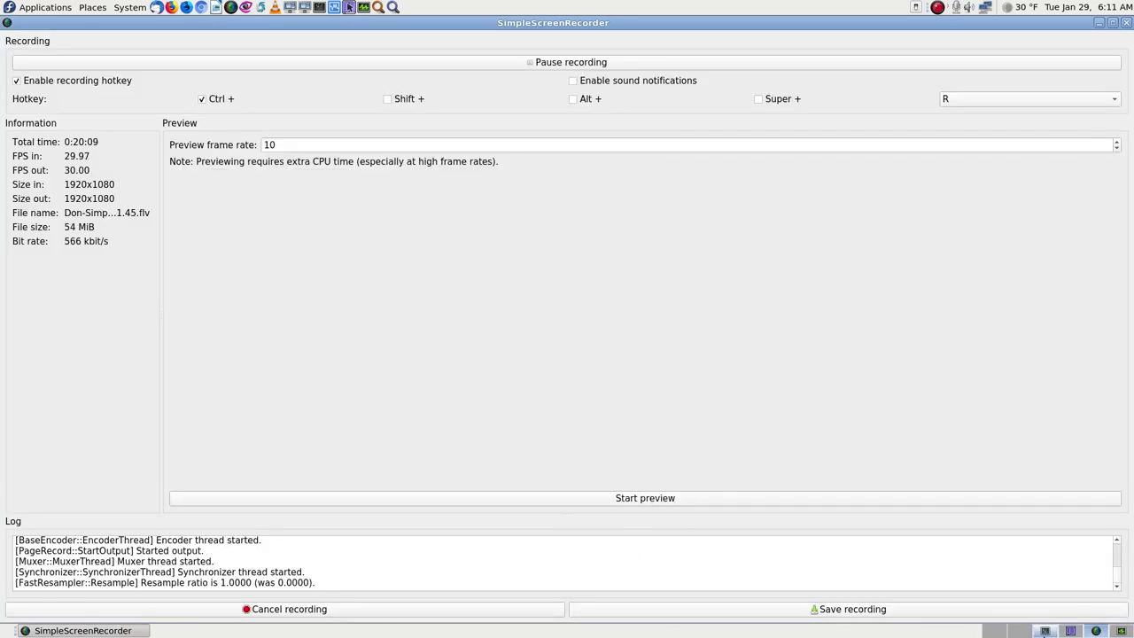
# - Switch to an empty workspace and add OBS from the Sound & Video capture applications as a launcher on the desktop panel
pyautogui.click(1045, 631)
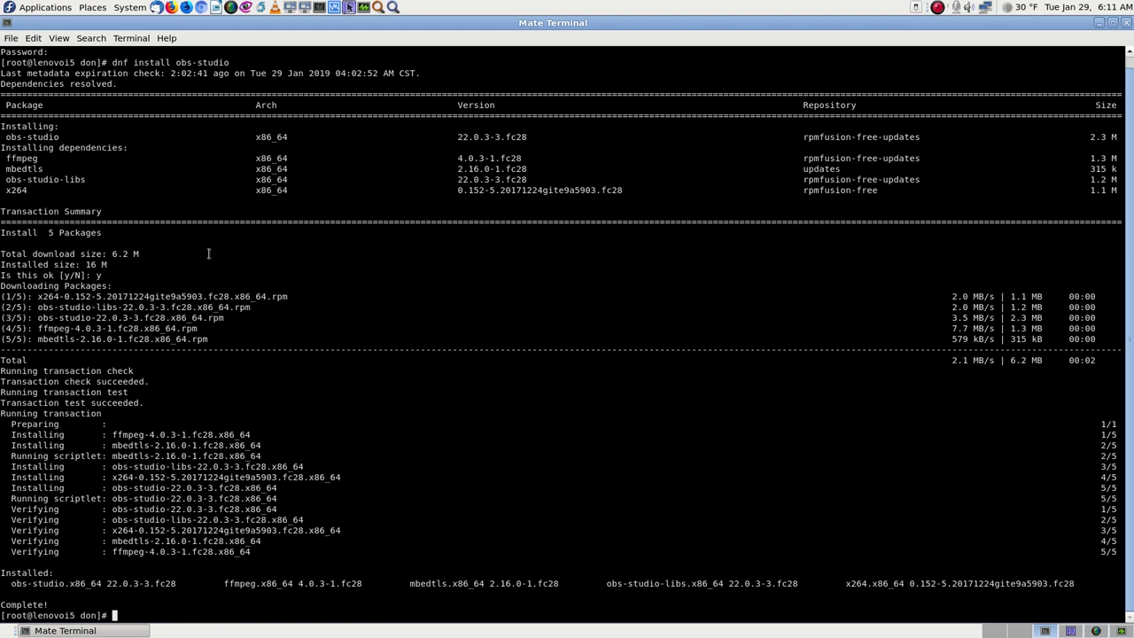
pyautogui.click(999, 632)
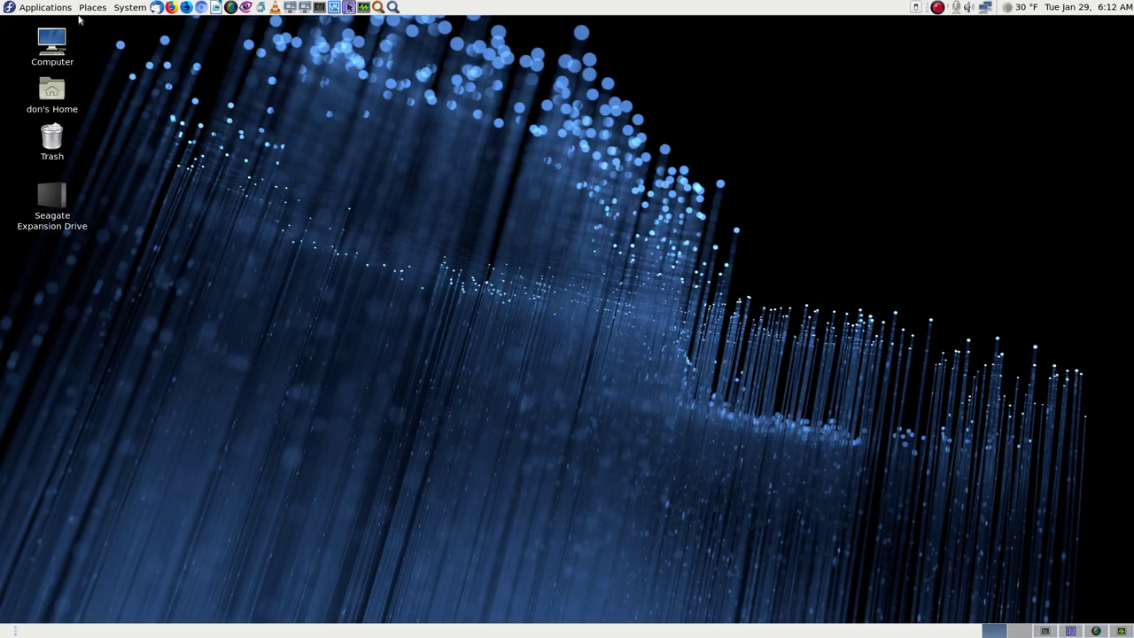
pyautogui.click(32, 9)
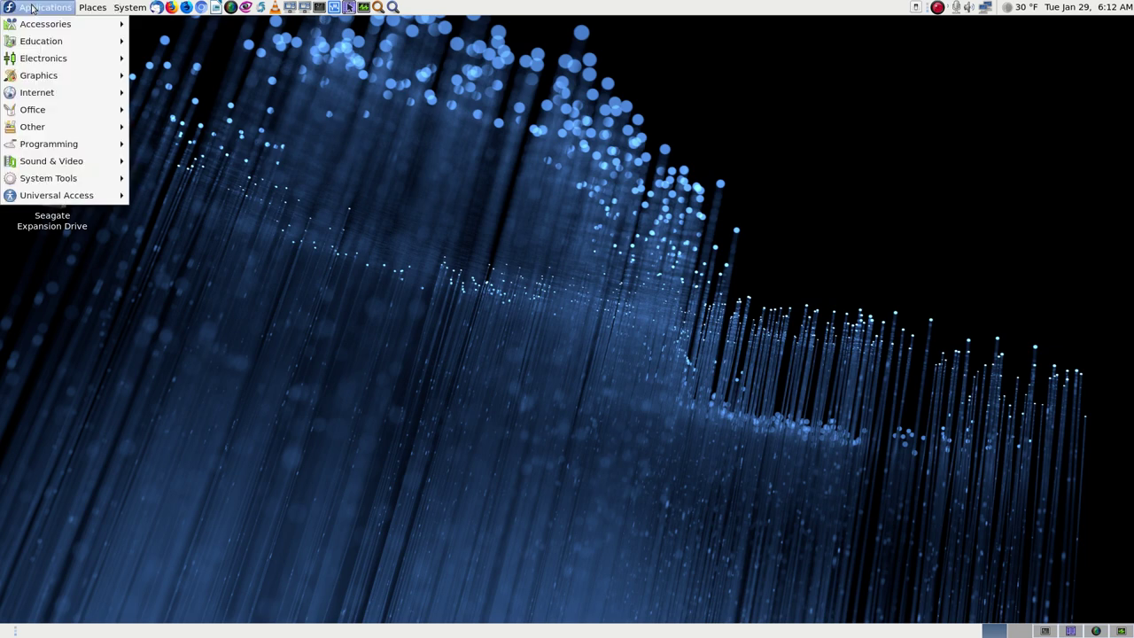
pyautogui.moveTo(51, 29)
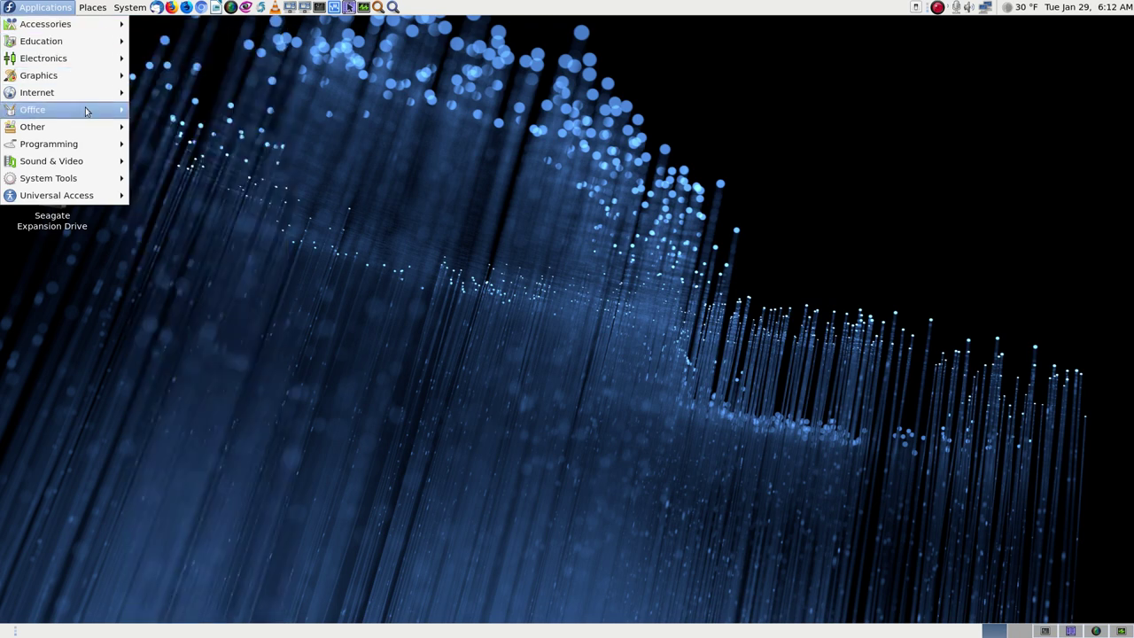
pyautogui.moveTo(78, 162)
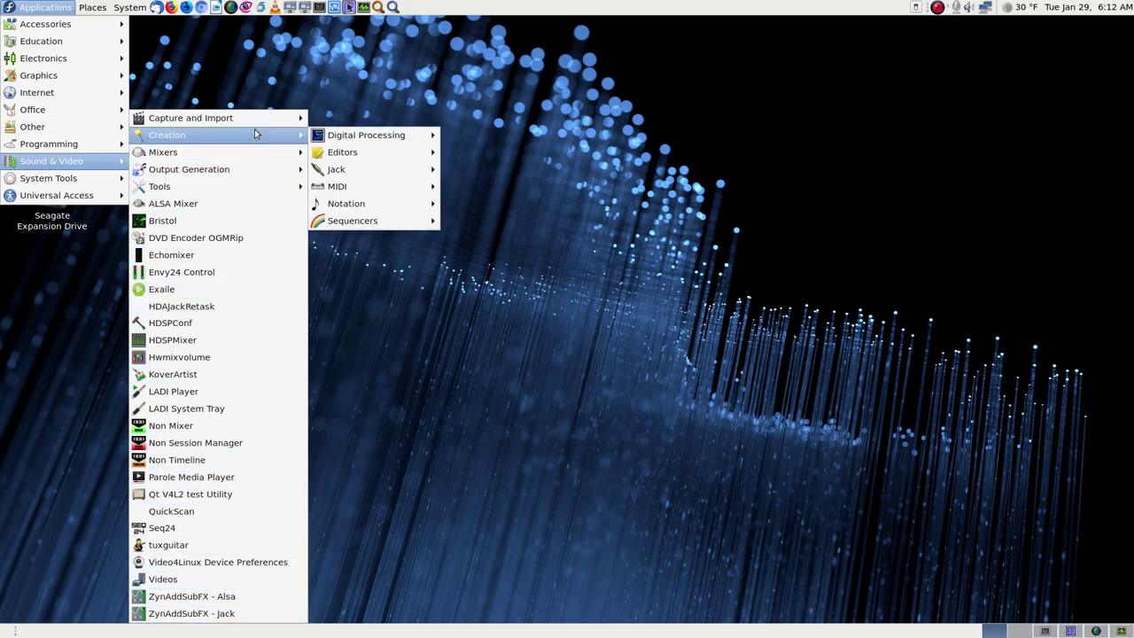
pyautogui.moveTo(252, 122)
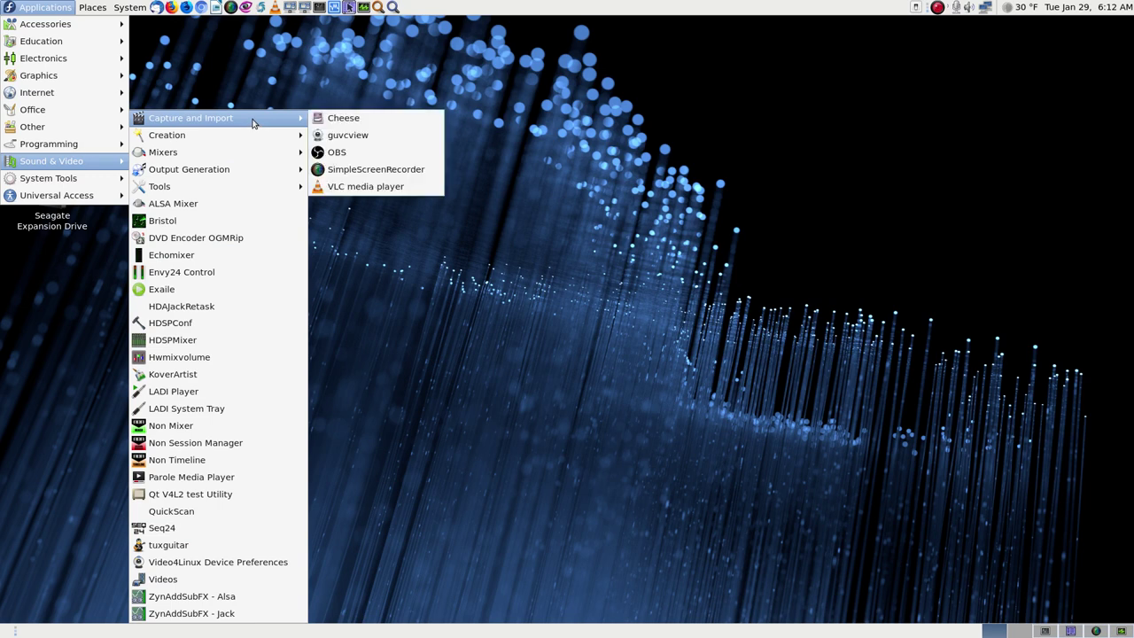
pyautogui.rightClick(368, 152)
pyautogui.click(430, 159)
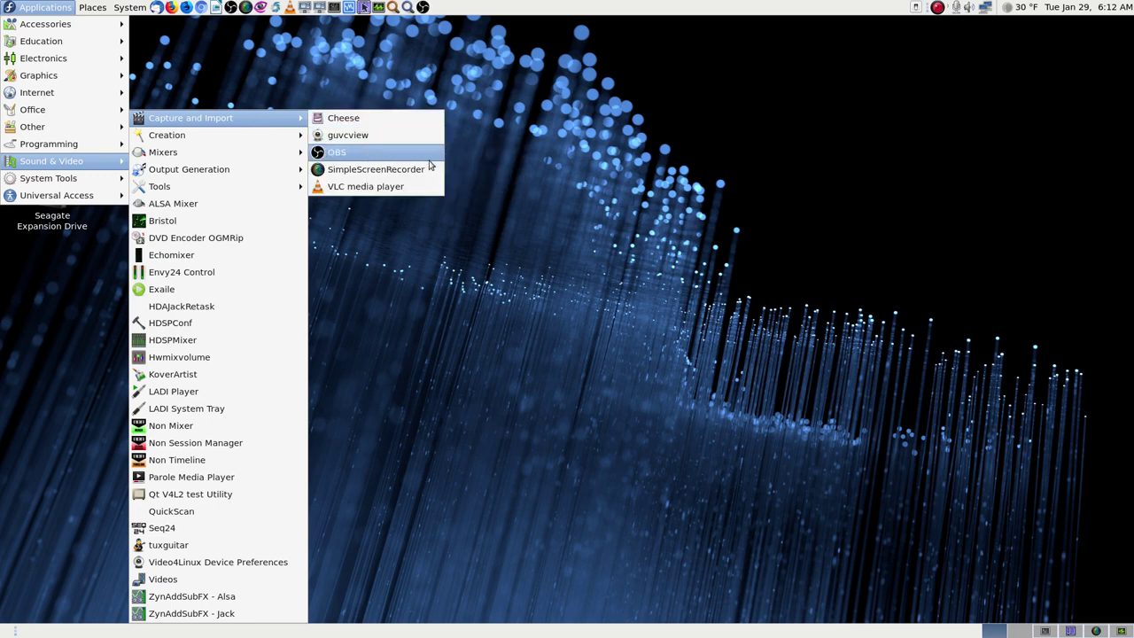
pyautogui.click(648, 90)
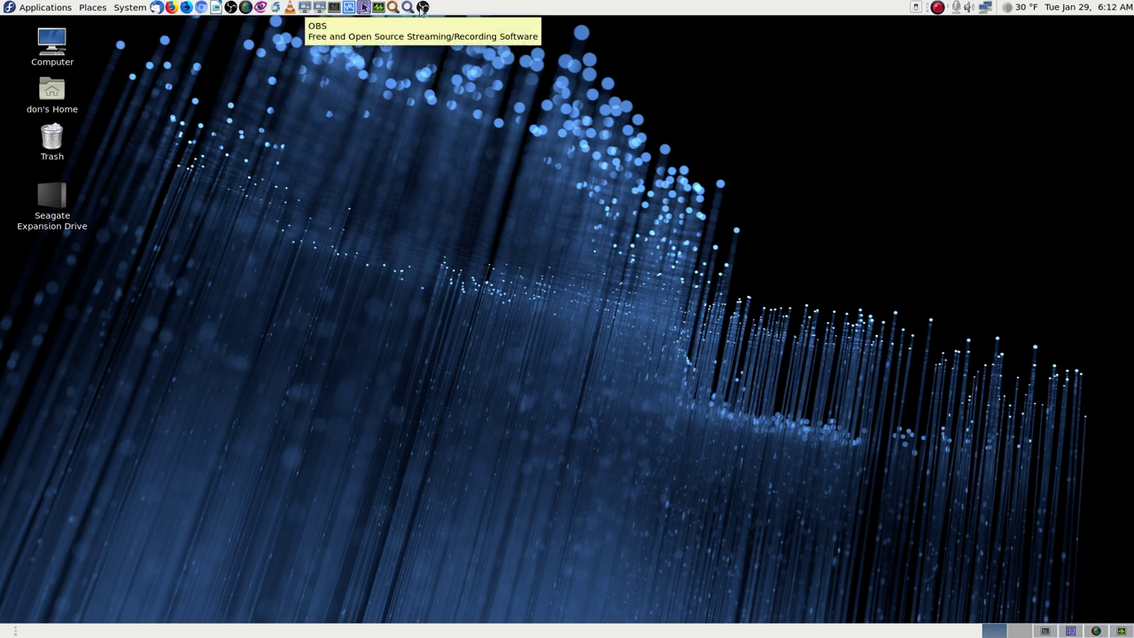
# - Remove the duplicate OBS launcher from the desktop panel and move the remaining one directly before the SimpleScreenRecorder launcher
pyautogui.rightClick(230, 10)
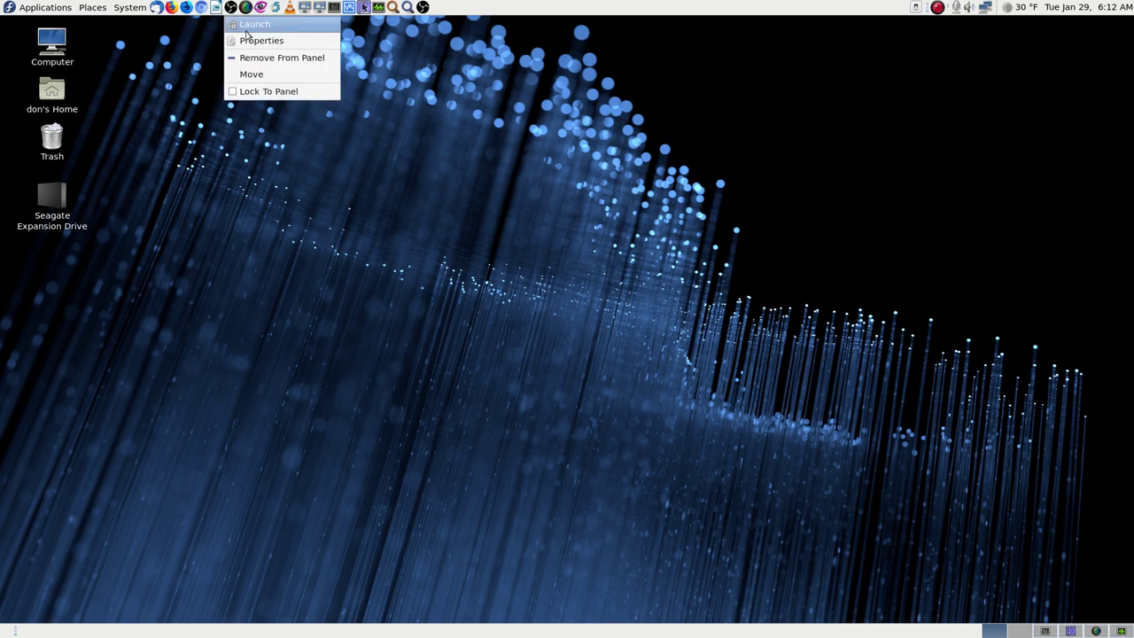
pyautogui.click(328, 57)
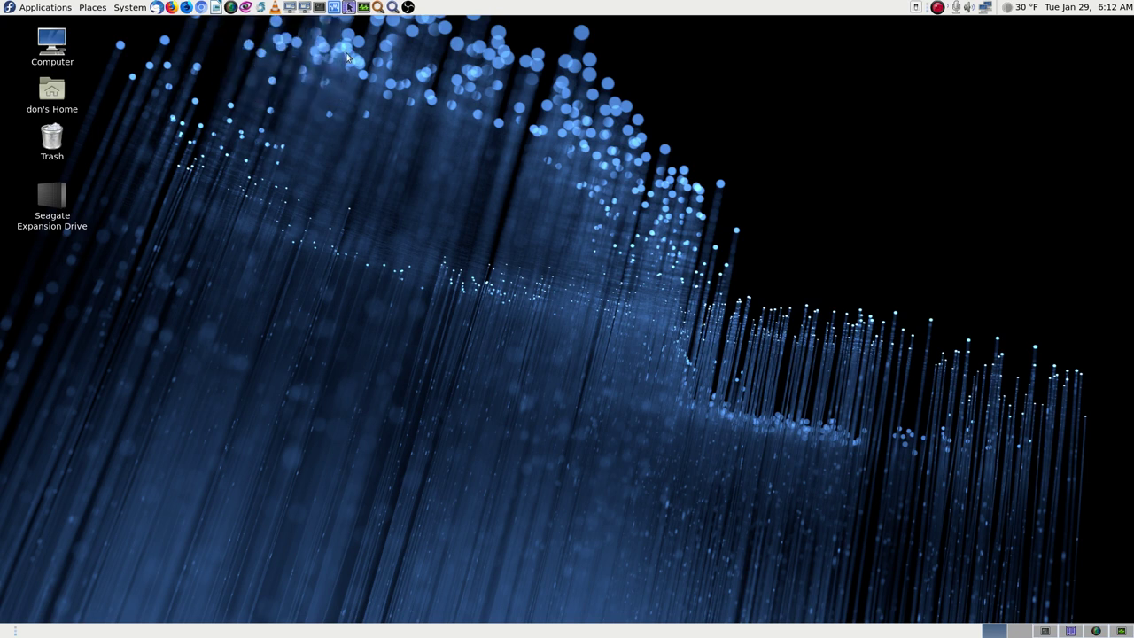
pyautogui.rightClick(407, 7)
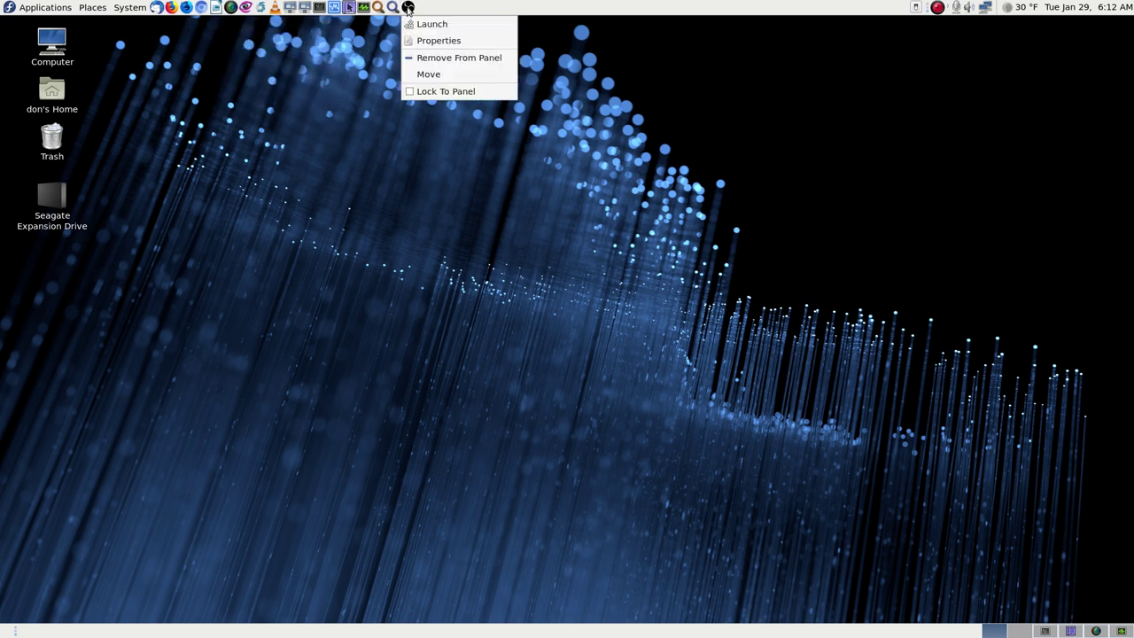
pyautogui.click(459, 58)
pyautogui.moveTo(241, 28); pyautogui.dragTo(234, 28)
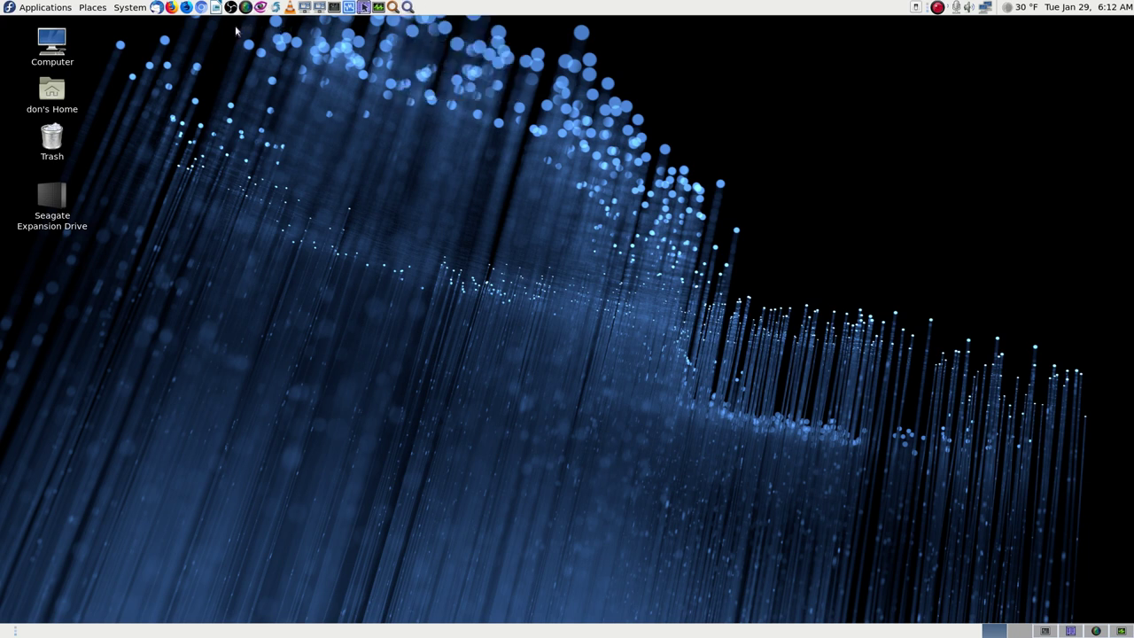
pyautogui.click(245, 15)
# - Check the recording in SimpleScreenRecorder, and close the terminal holding the OBS Studio installation output, ending its running process
pyautogui.click(1097, 632)
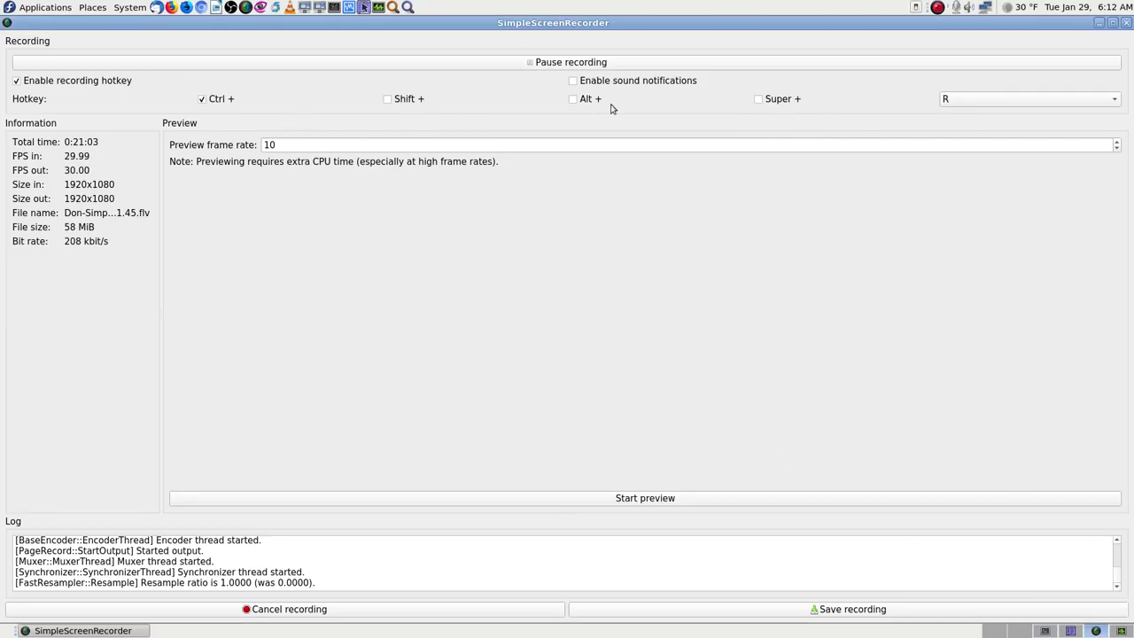
pyautogui.click(991, 631)
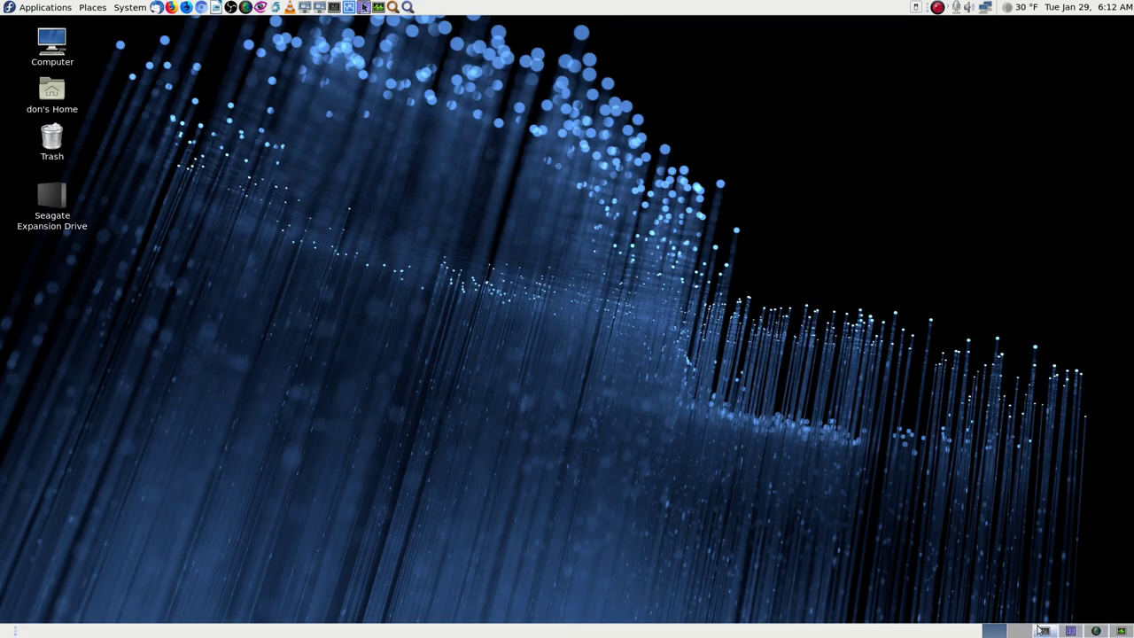
pyautogui.click(1048, 631)
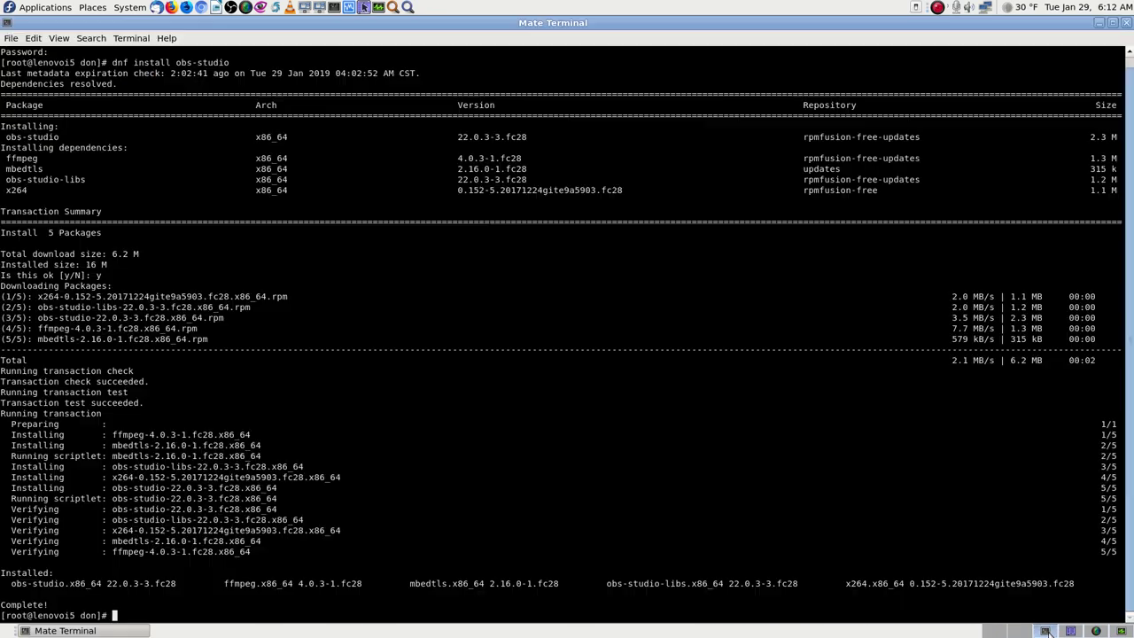
pyautogui.click(1046, 631)
pyautogui.click(1070, 631)
pyautogui.scroll(1, 389, 398)
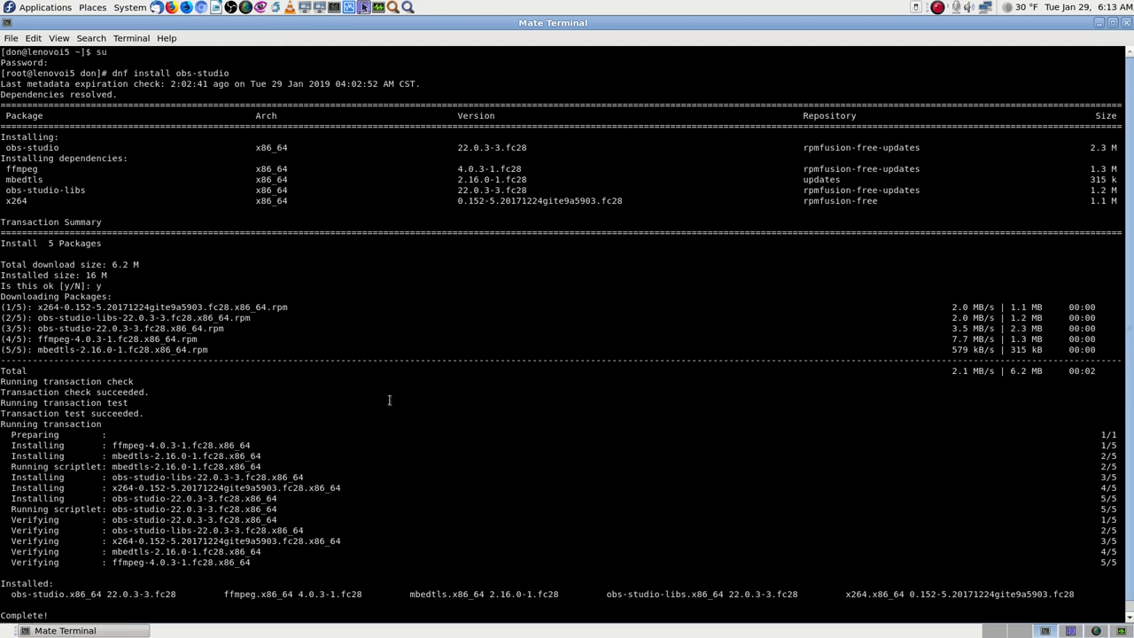
pyautogui.scroll(-1, 187, 369)
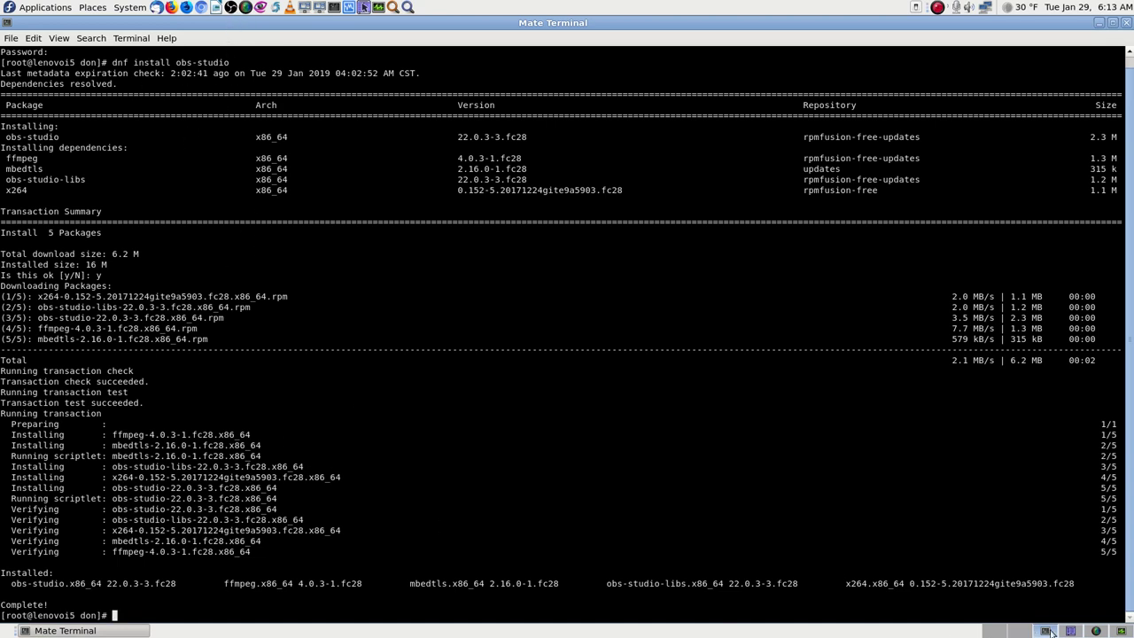
pyautogui.scroll(1, 253, 377)
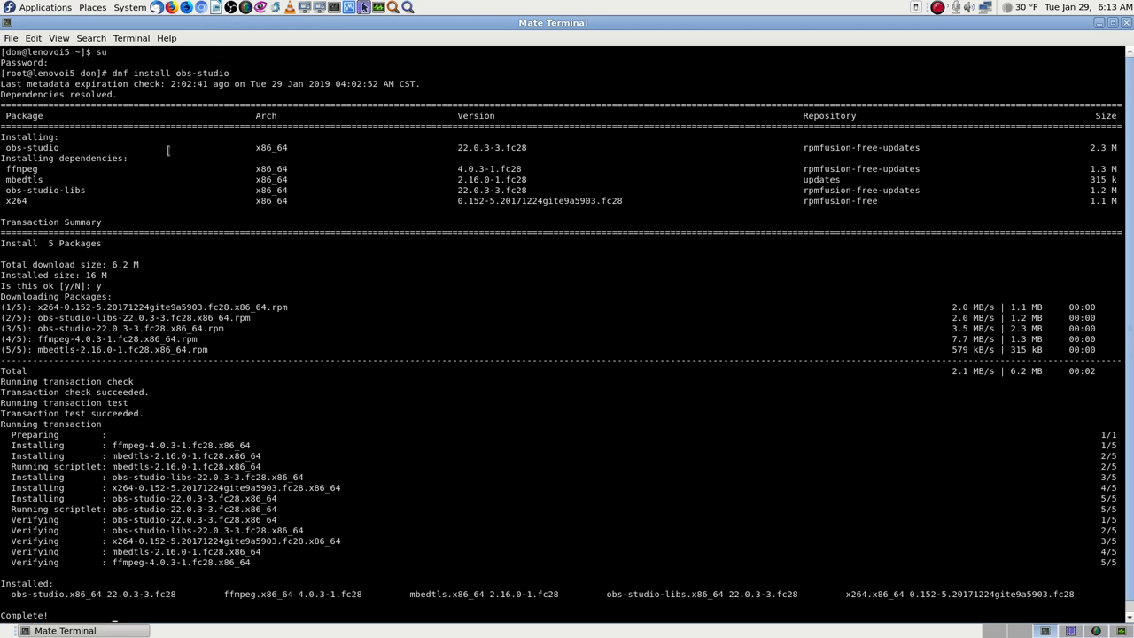
pyautogui.scroll(-1, 424, 406)
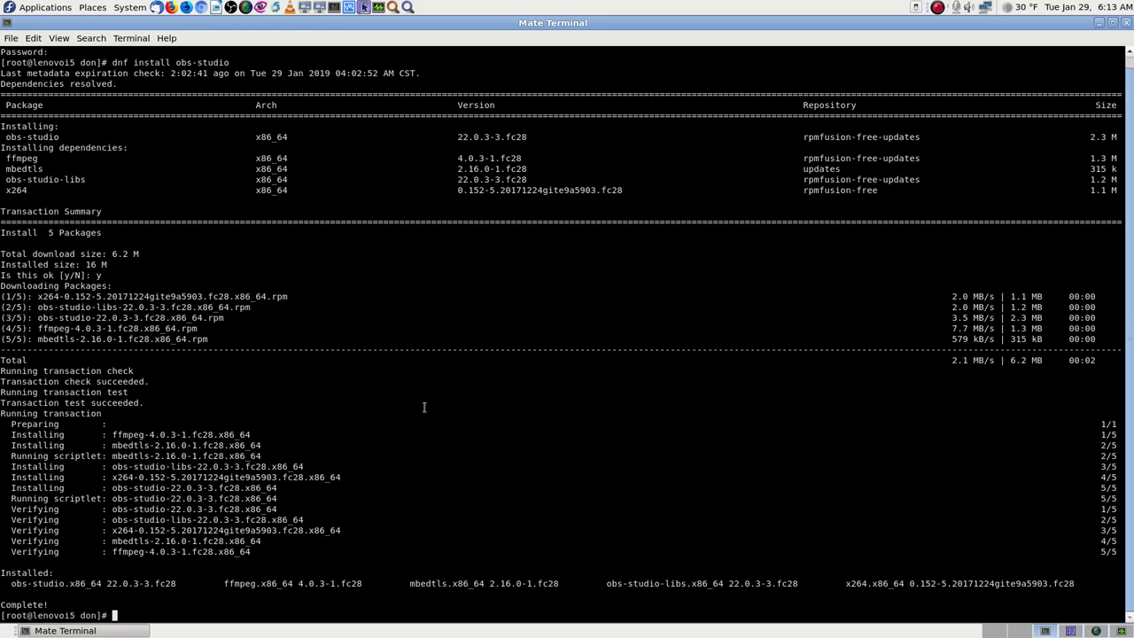
pyautogui.click(1127, 23)
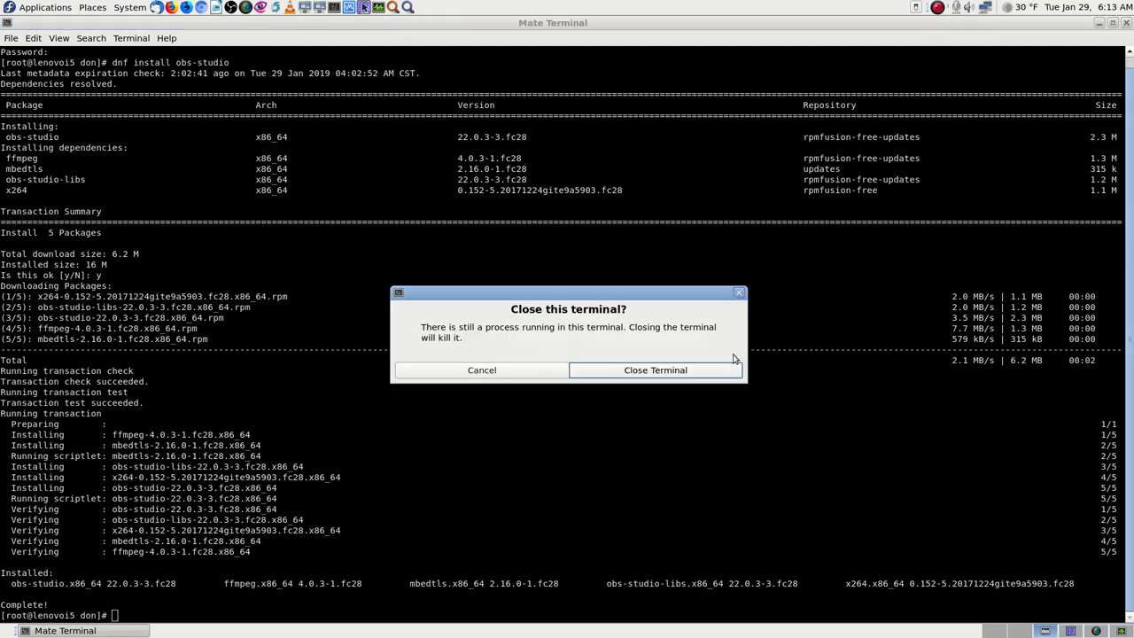
pyautogui.click(634, 371)
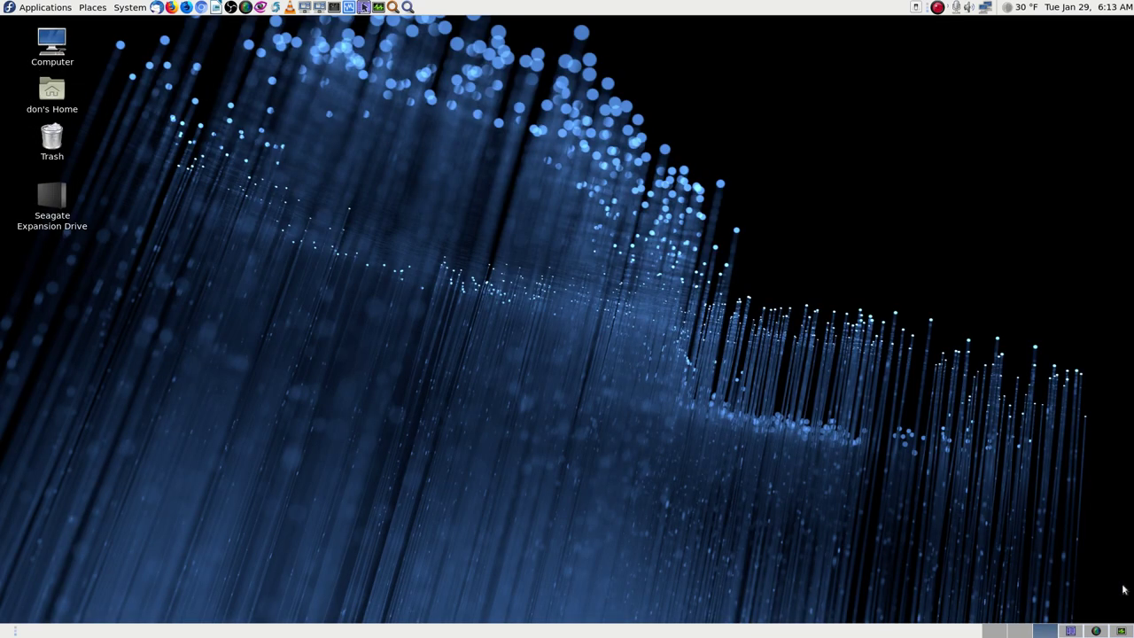
# - Switch to System Monitor, search the process table for "obs", and clear the search
pyautogui.click(1119, 629)
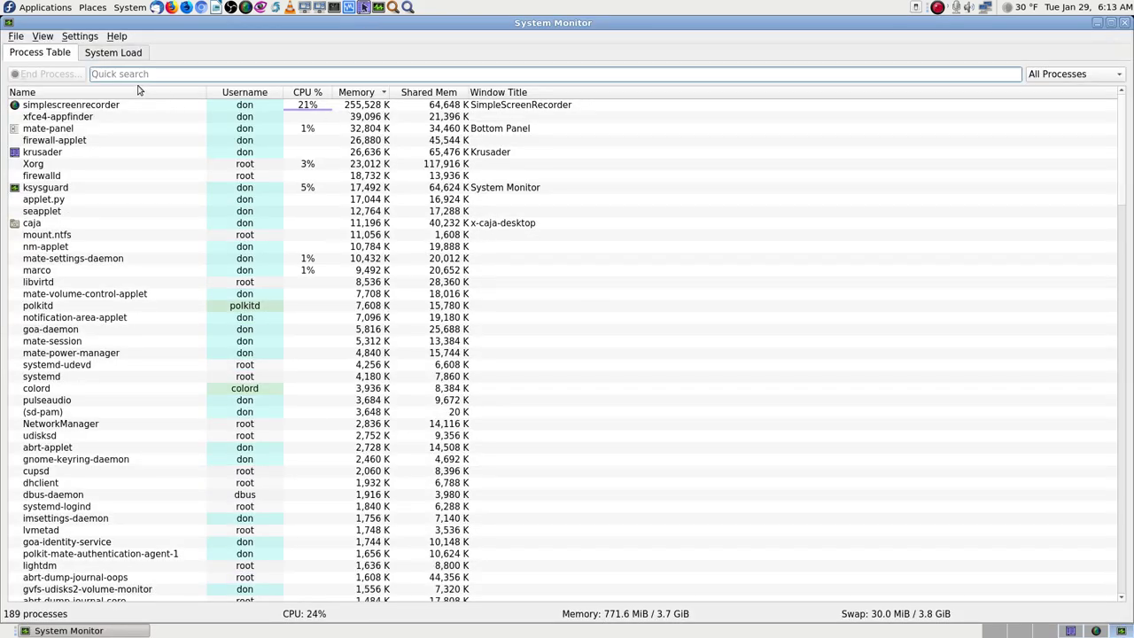
pyautogui.write('obs')
pyautogui.press('BackSpace')
pyautogui.press('BackSpace')
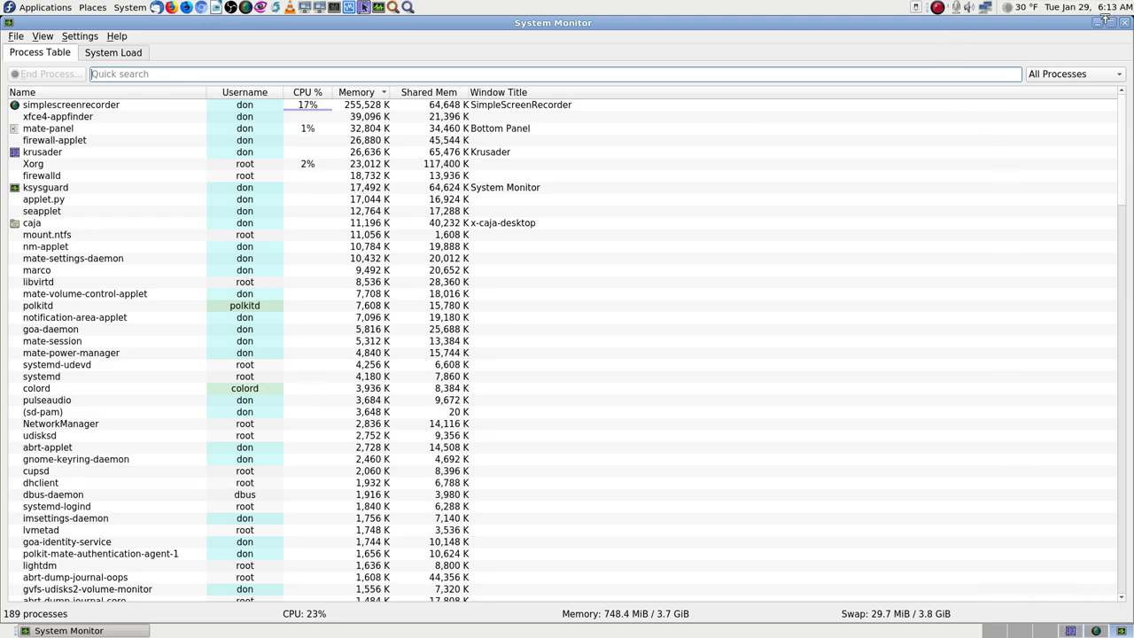
# - Check the current recording's file in Krusader's Simple-Screen-Recorder folder and its recording information in SimpleScreenRecorder
pyautogui.click(1072, 632)
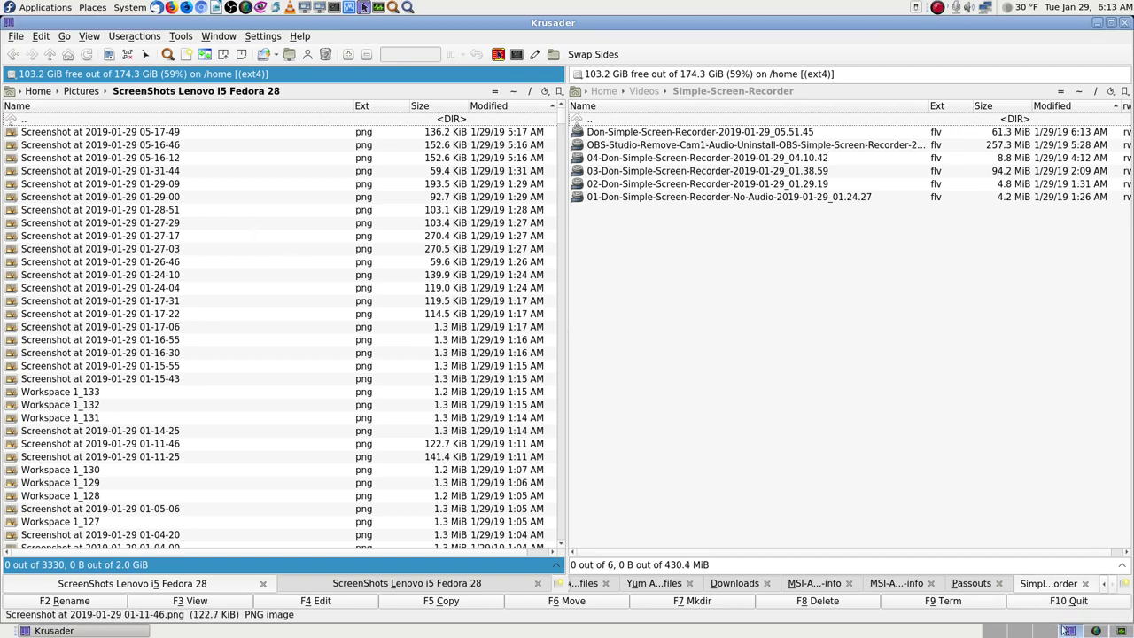
pyautogui.click(996, 633)
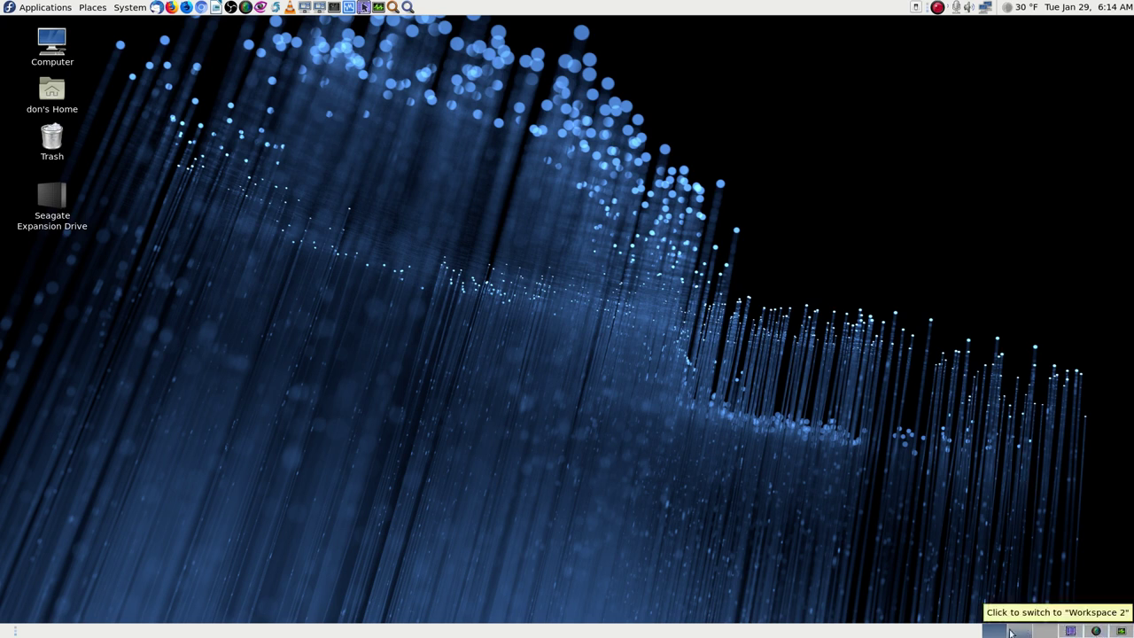
pyautogui.click(1097, 631)
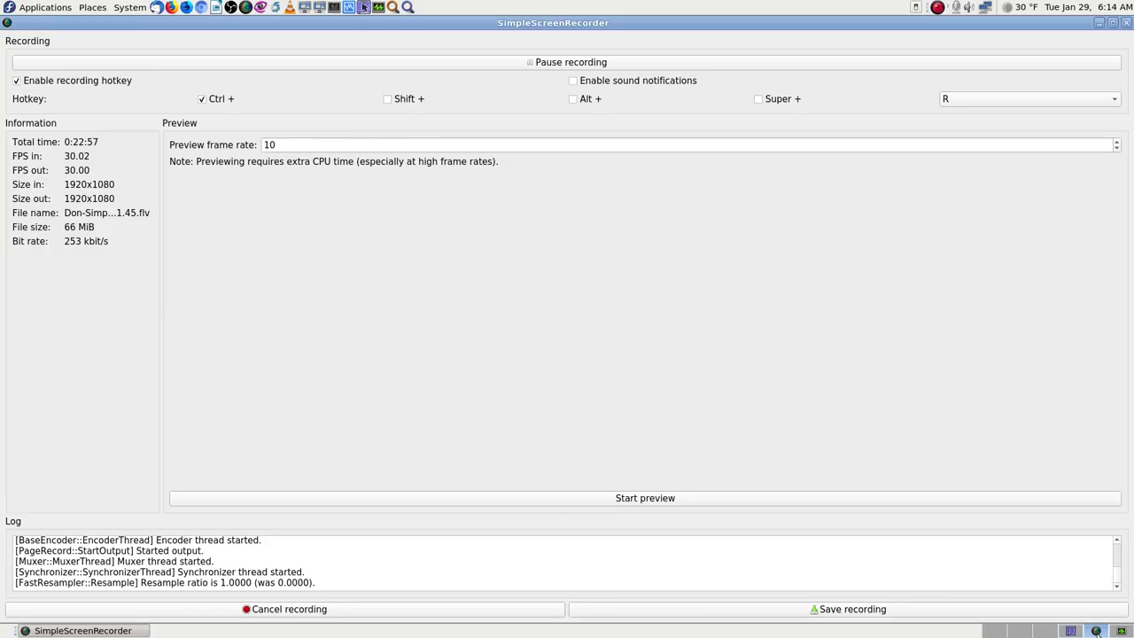
# - Switch to the first workspace and launch OBS from its new panel launcher
pyautogui.click(994, 631)
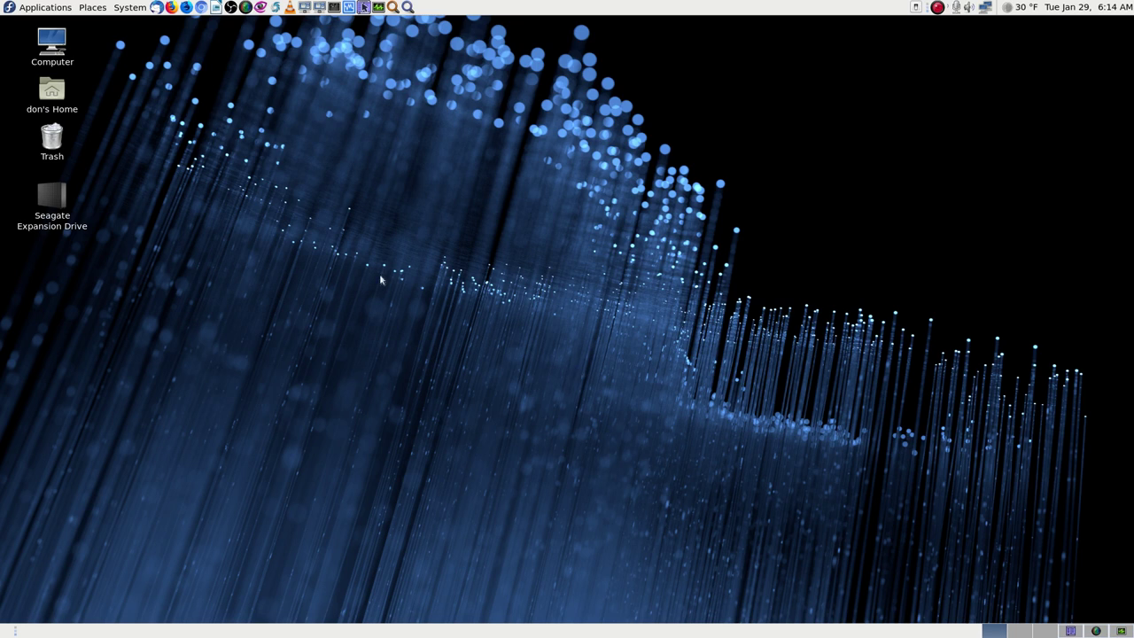
pyautogui.click(231, 7)
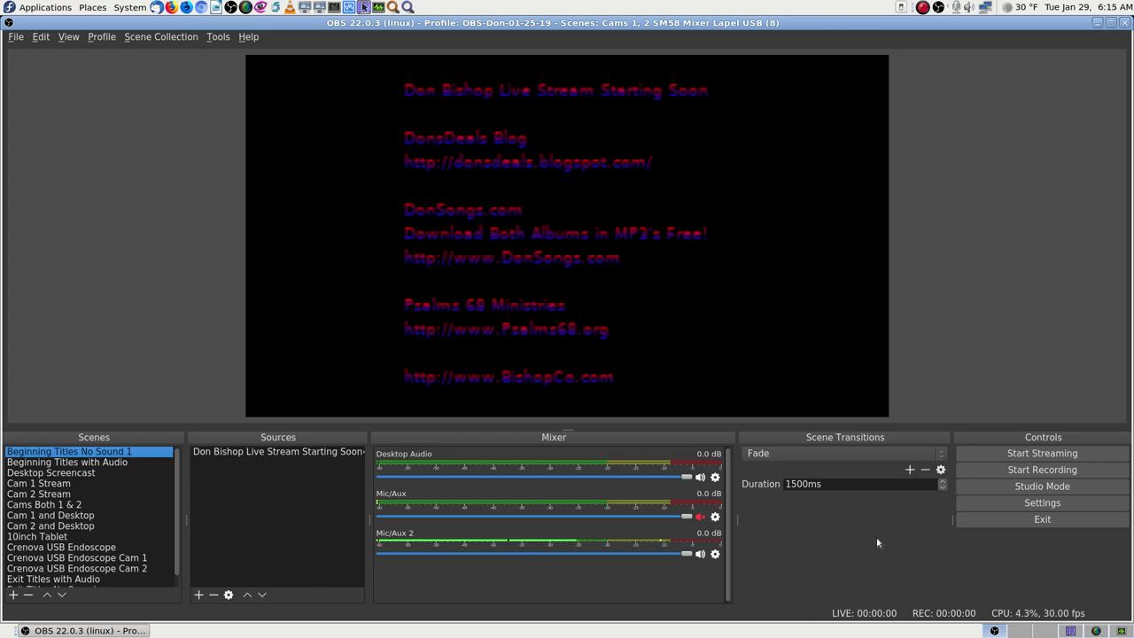
pyautogui.press('F2')
pyautogui.press('F2')
# - Switch to SimpleScreenRecorder, check the recording's picture and sound level with the preview, stop the preview, and return to OBS
pyautogui.hotkey('ctrl', 'alt', 'Right')
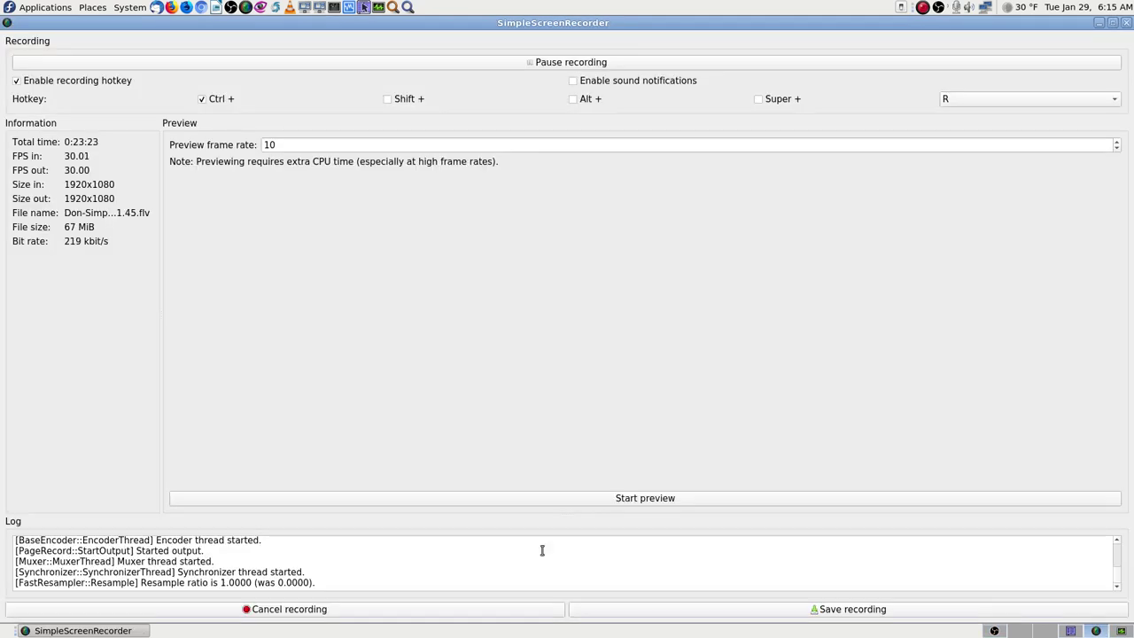
pyautogui.click(637, 501)
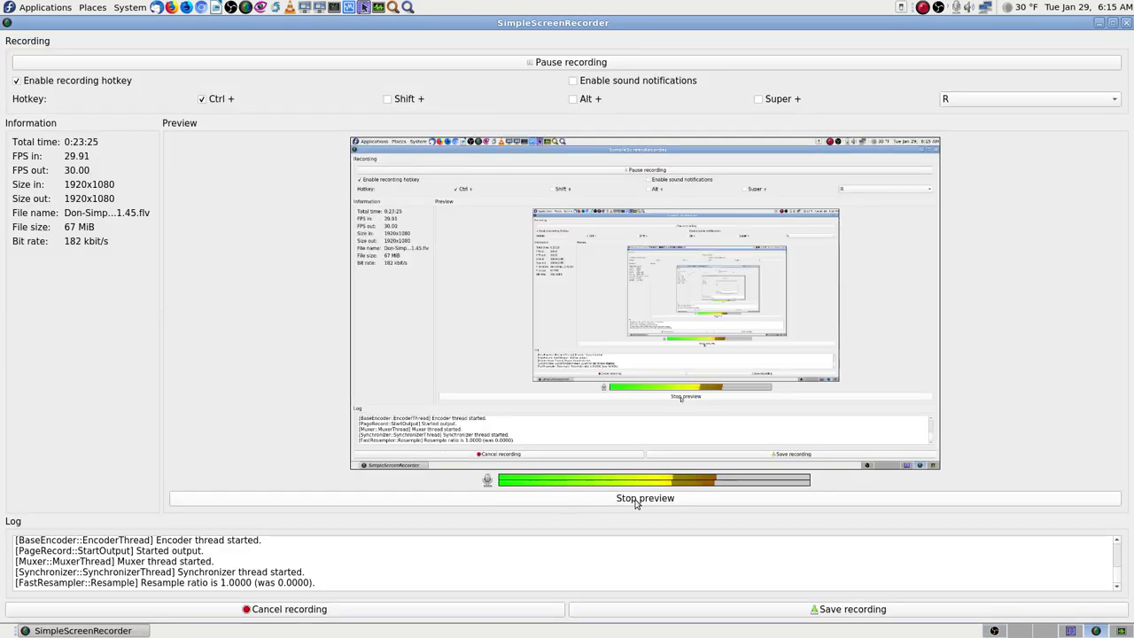
pyautogui.click(637, 499)
pyautogui.click(993, 631)
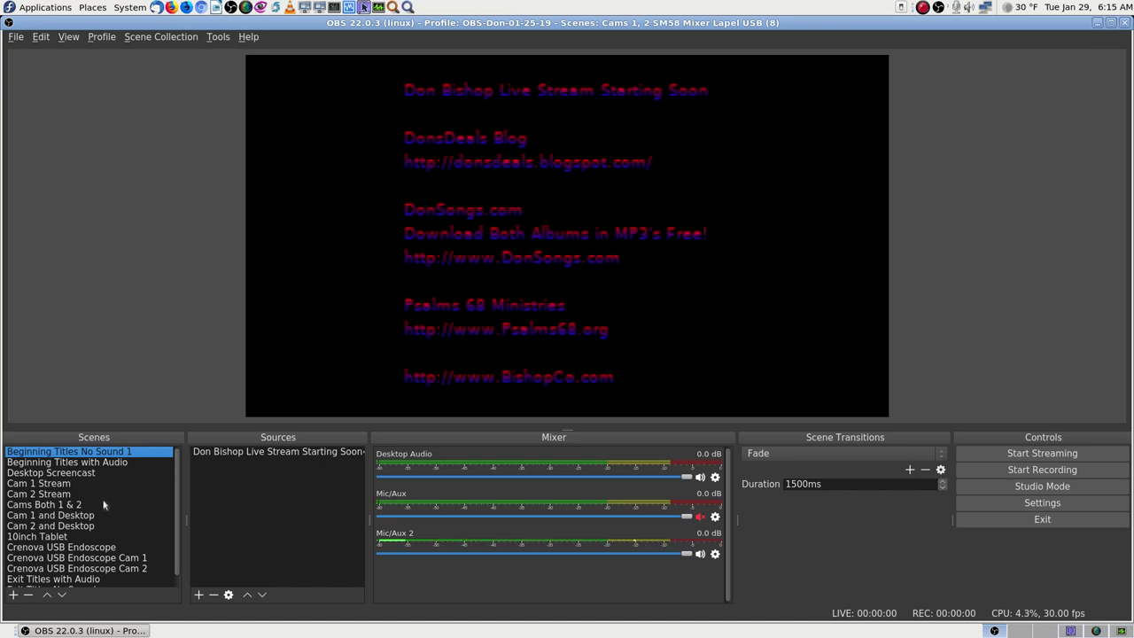
# - Look through the scene list, try the Desktop Screencast scene, and switch to Beginning Titles with Audio
pyautogui.scroll(-1, 103, 505)
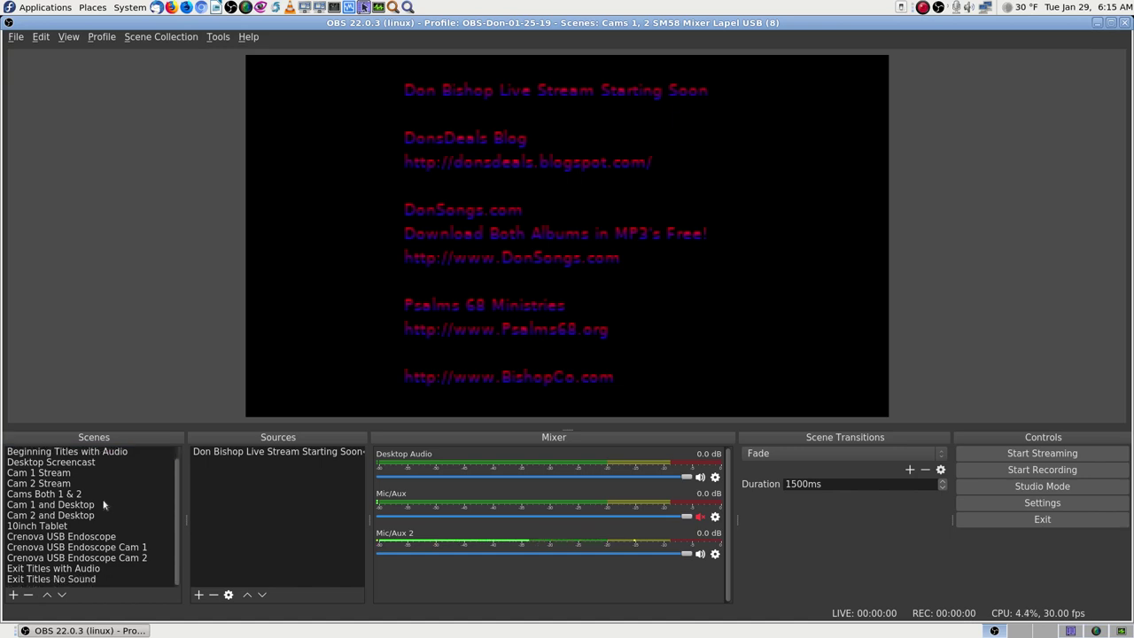
pyautogui.scroll(1, 103, 504)
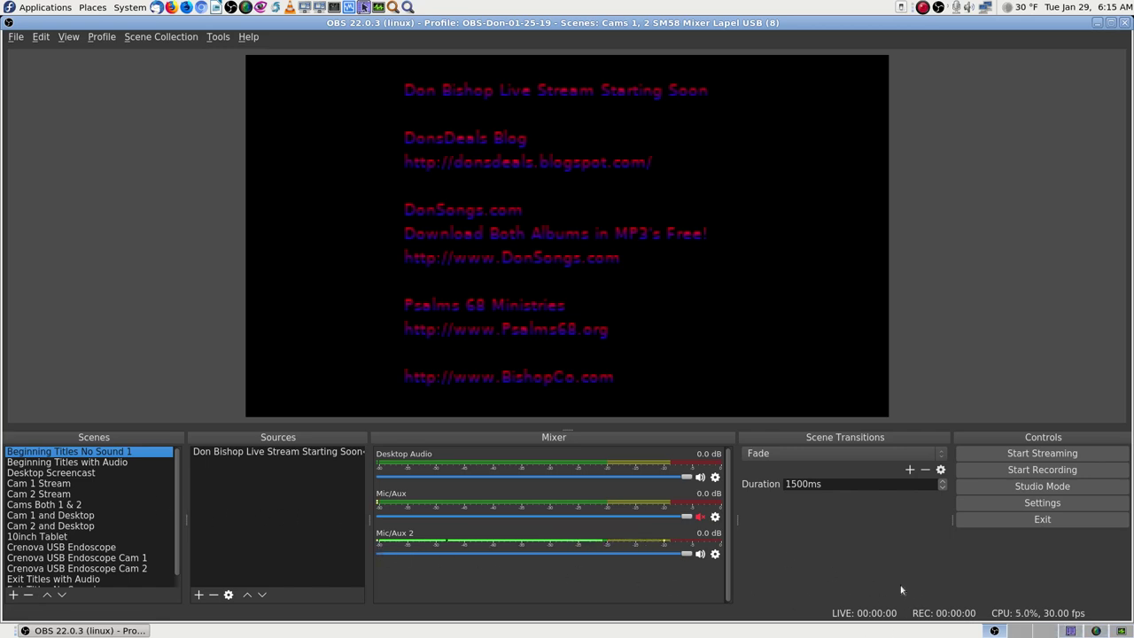
pyautogui.press('Down')
pyautogui.press('Down')
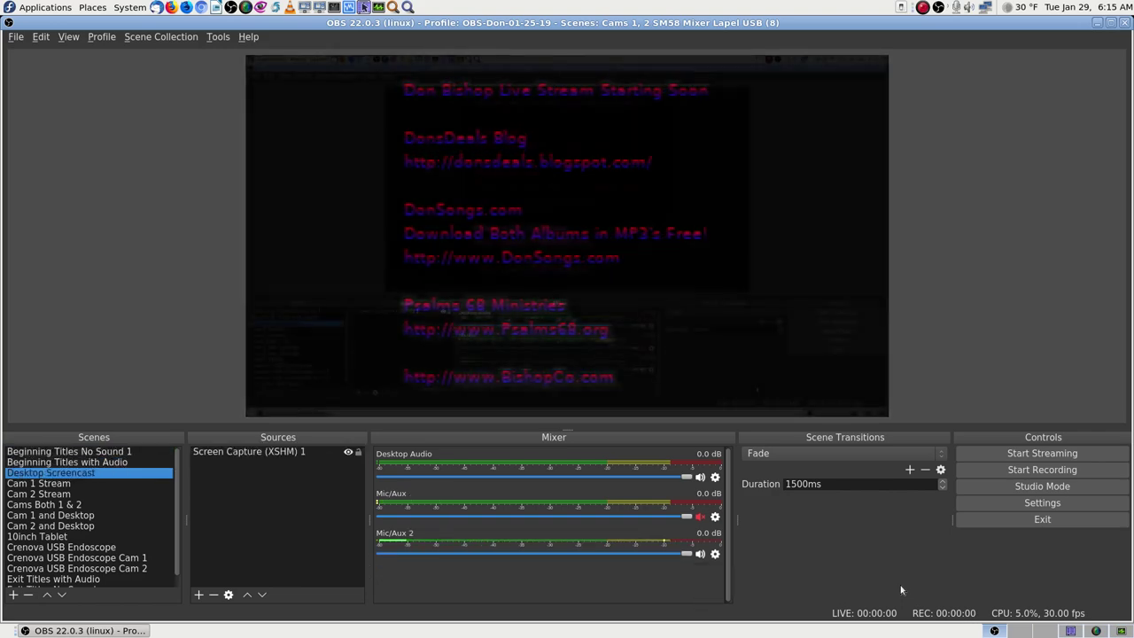
pyautogui.press('Up')
pyautogui.press('Up')
pyautogui.press('Down')
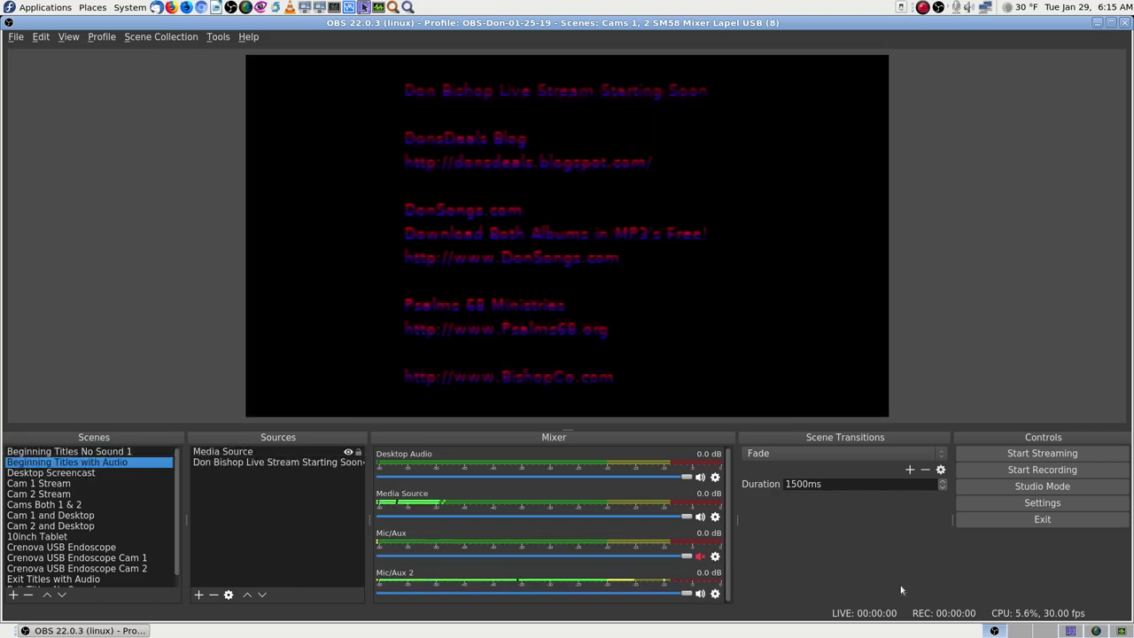
# - Compare the neighbouring scenes around Beginning Titles with Audio and return to that scene
pyautogui.press('Down')
pyautogui.press('Up')
pyautogui.press('Up')
pyautogui.press('Down')
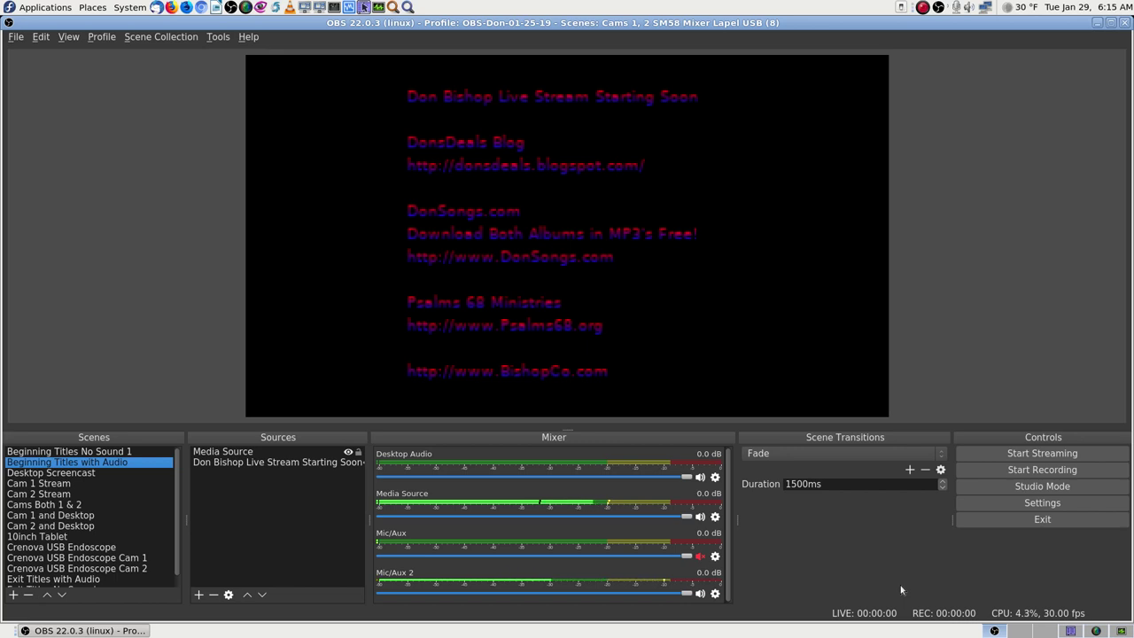
# - Switch to Krusader and open the obs-studio folder inside the home folder's .config directory
pyautogui.click(1062, 634)
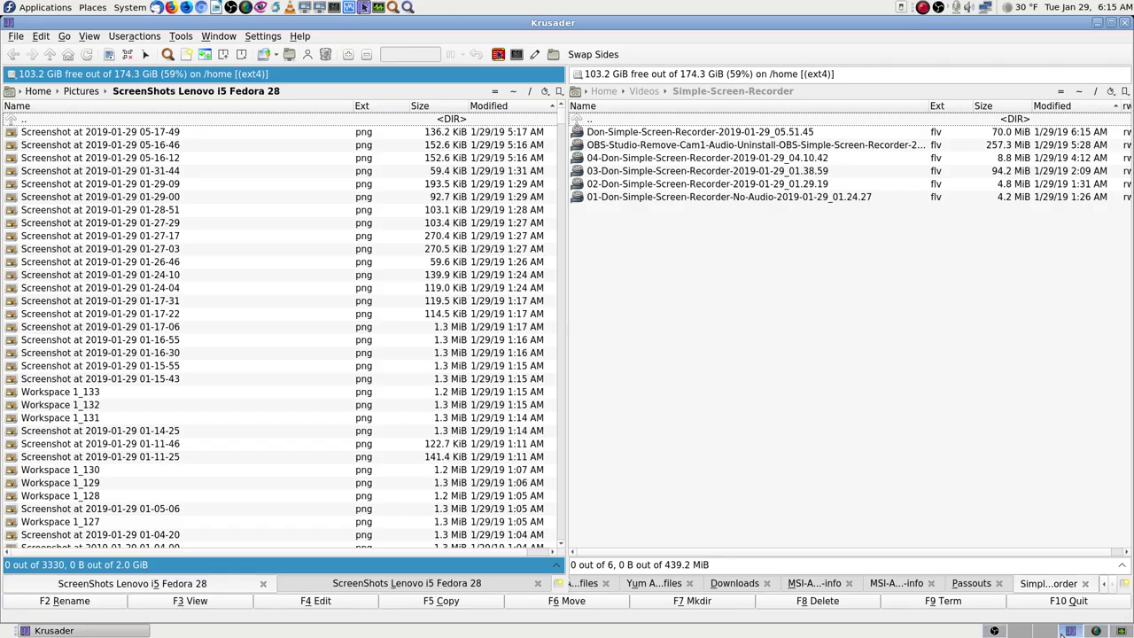
pyautogui.click(514, 92)
pyautogui.write('.')
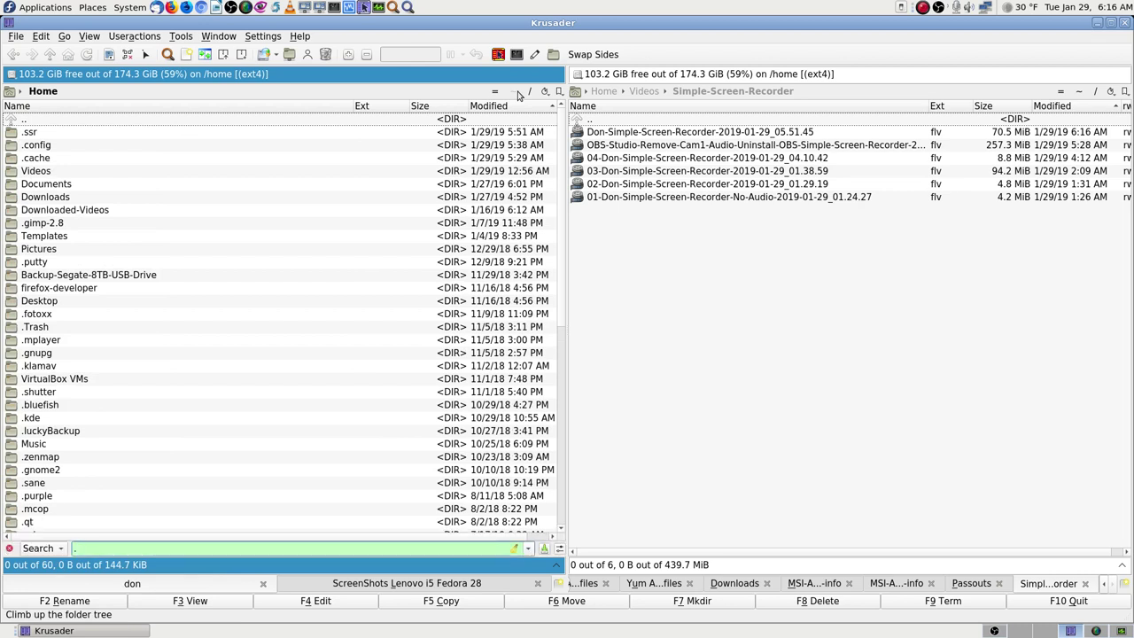
pyautogui.write('cong')
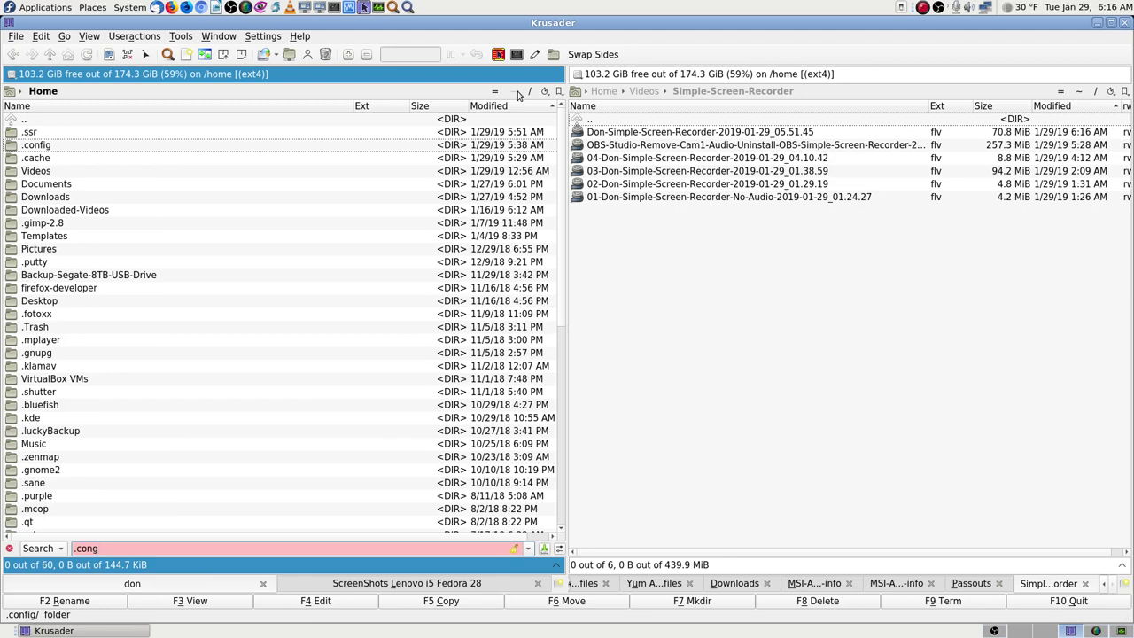
pyautogui.press('Return')
pyautogui.write('obs')
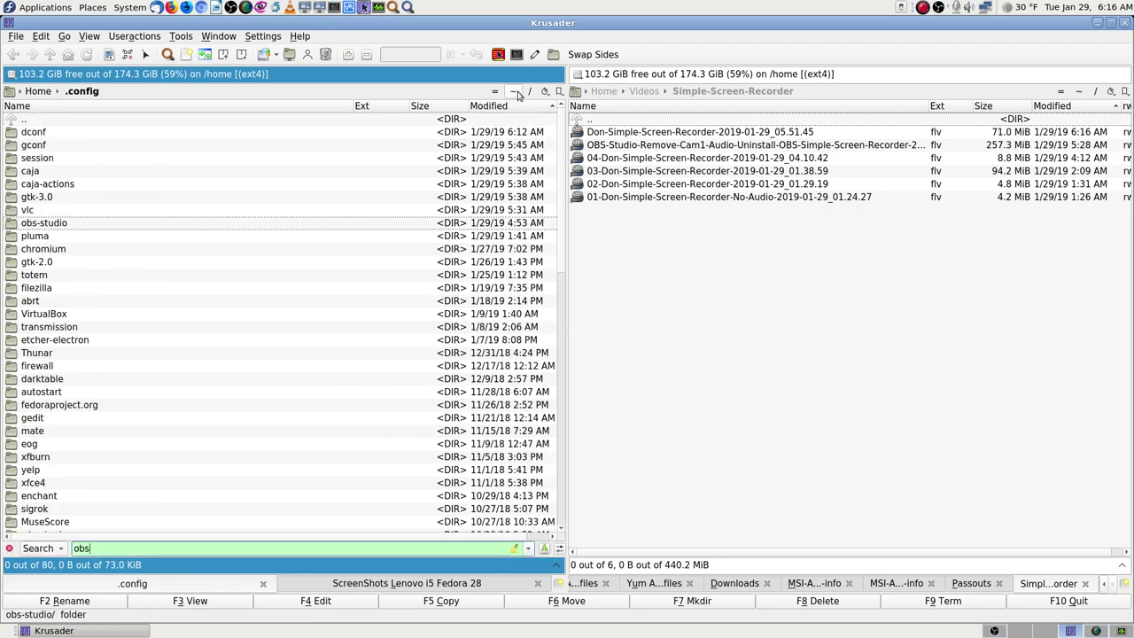
pyautogui.press('Return')
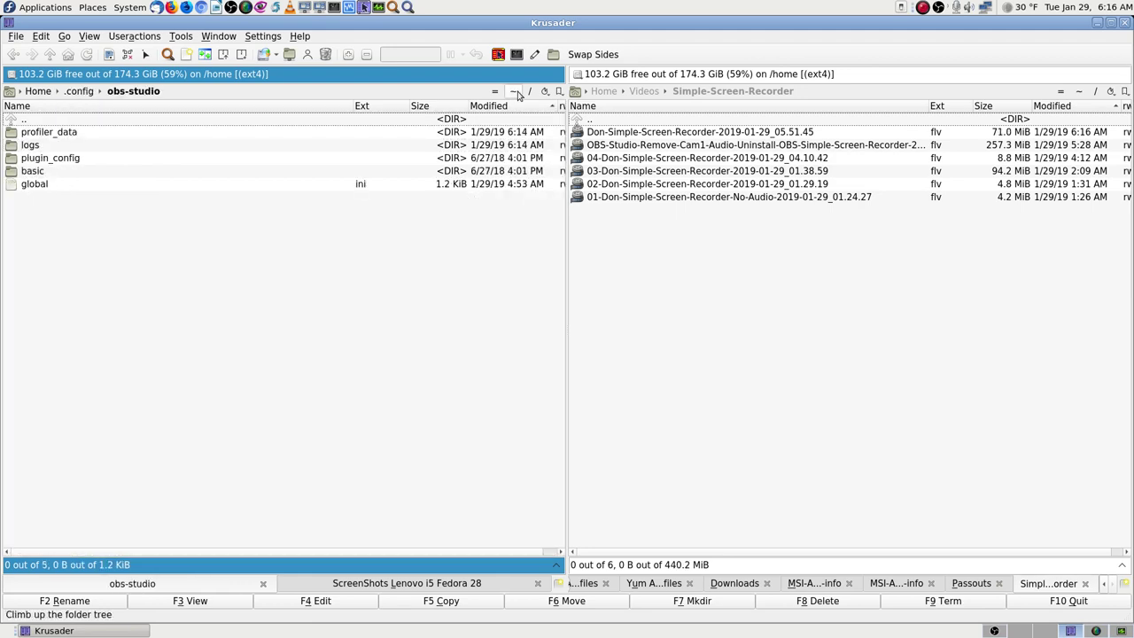
# - Look through the profiler_data, logs and plugin_config folders of obs-studio, including the rtmp-services and text-freetype2 subfolders
pyautogui.press('Down')
pyautogui.press('Return')
pyautogui.press('Return')
pyautogui.press('Down')
pyautogui.press('Return')
pyautogui.press('Return')
pyautogui.press('Down')
pyautogui.press('Return')
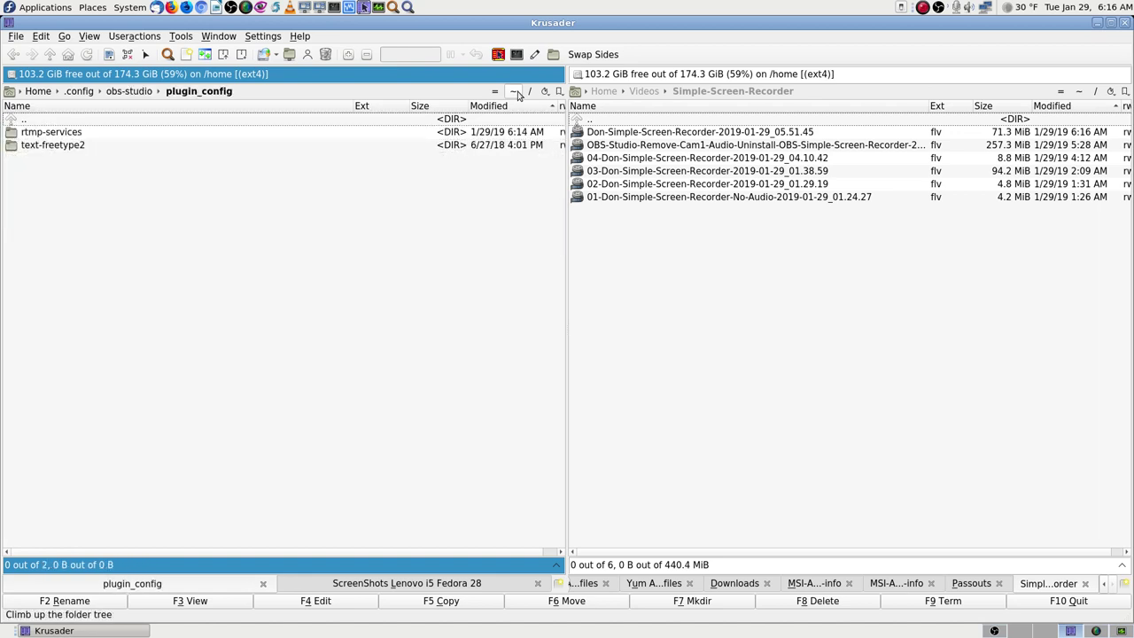
pyautogui.press('Down')
pyautogui.press('Return')
pyautogui.press('Return')
pyautogui.press('Down')
pyautogui.press('Return')
pyautogui.press('Return')
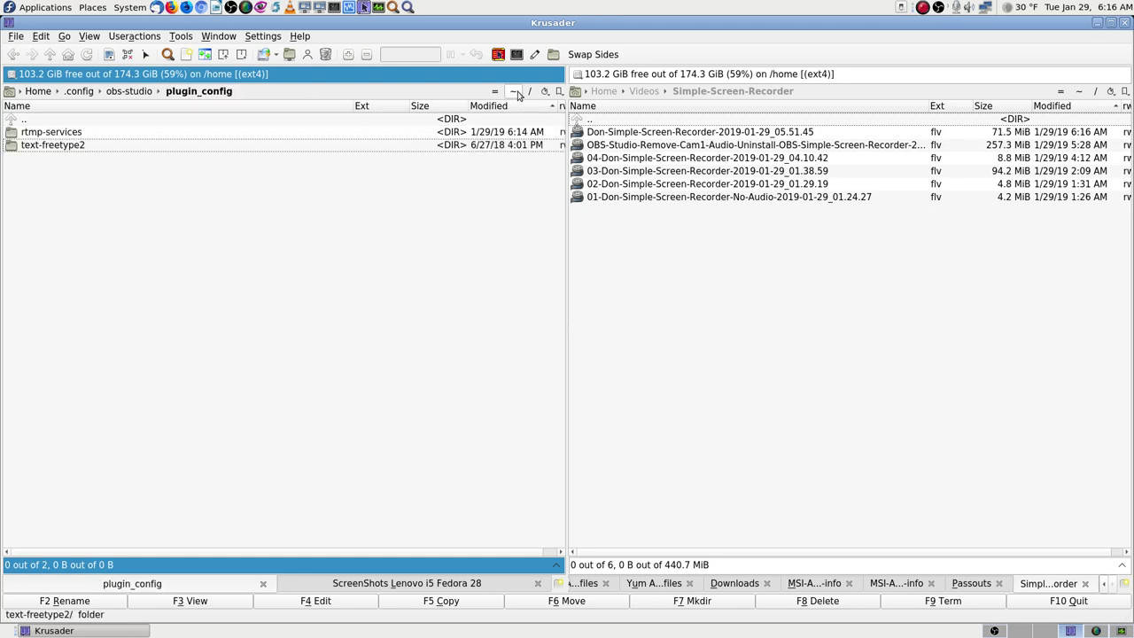
# - Open the basic folder of obs-studio and examine its scenes and profiles subfolders
pyautogui.click(518, 95)
pyautogui.press('Down')
pyautogui.press('Return')
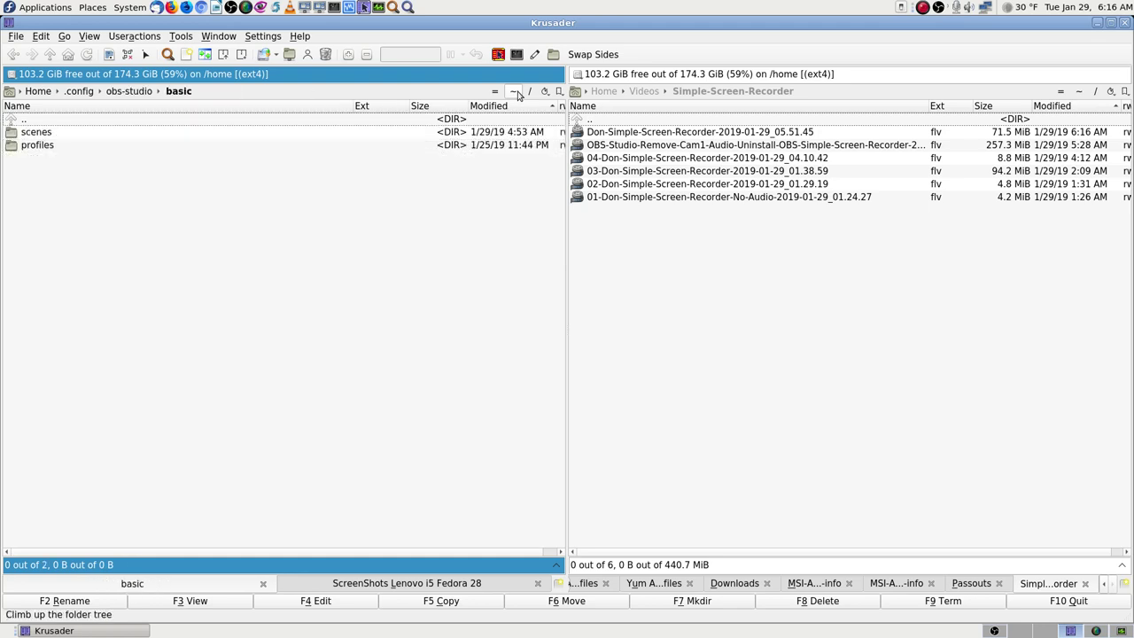
pyautogui.press('Down')
pyautogui.press('Return')
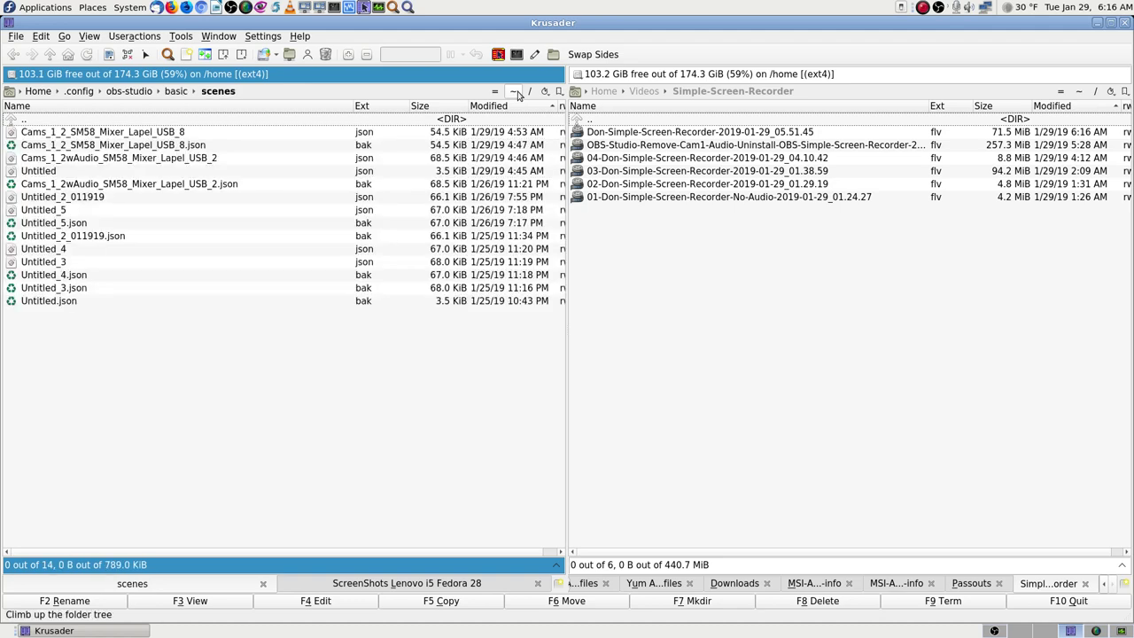
pyautogui.click(518, 95)
pyautogui.press('Down')
pyautogui.press('Return')
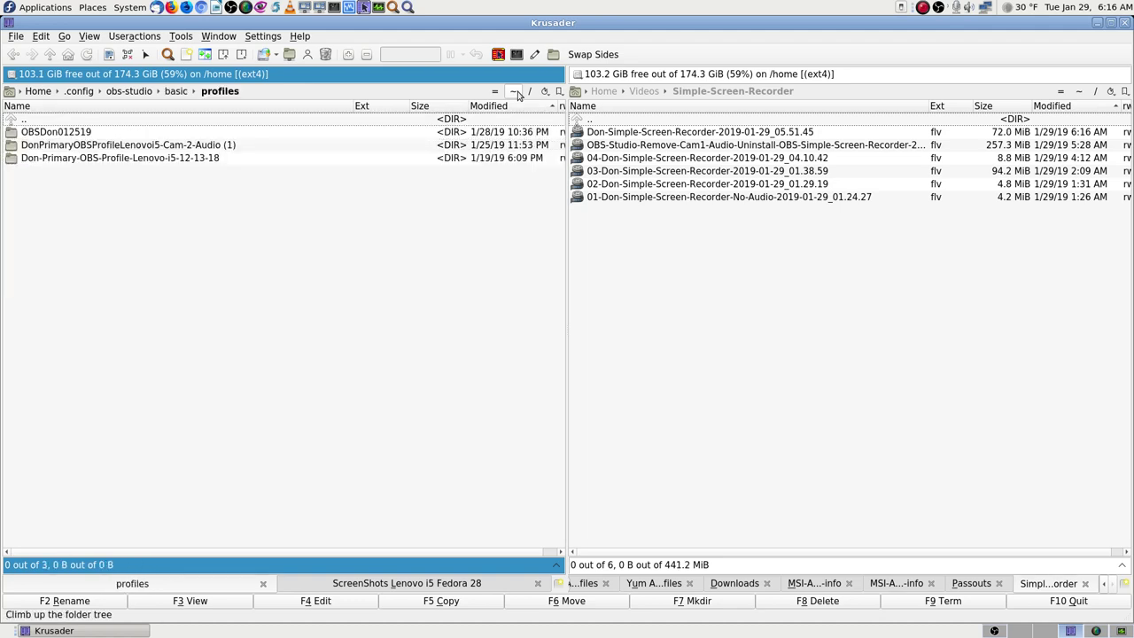
# - Go back up from the profiles folder through obs-studio and .config to the home folder
pyautogui.click(519, 95)
pyautogui.click(518, 95)
pyautogui.press('Up')
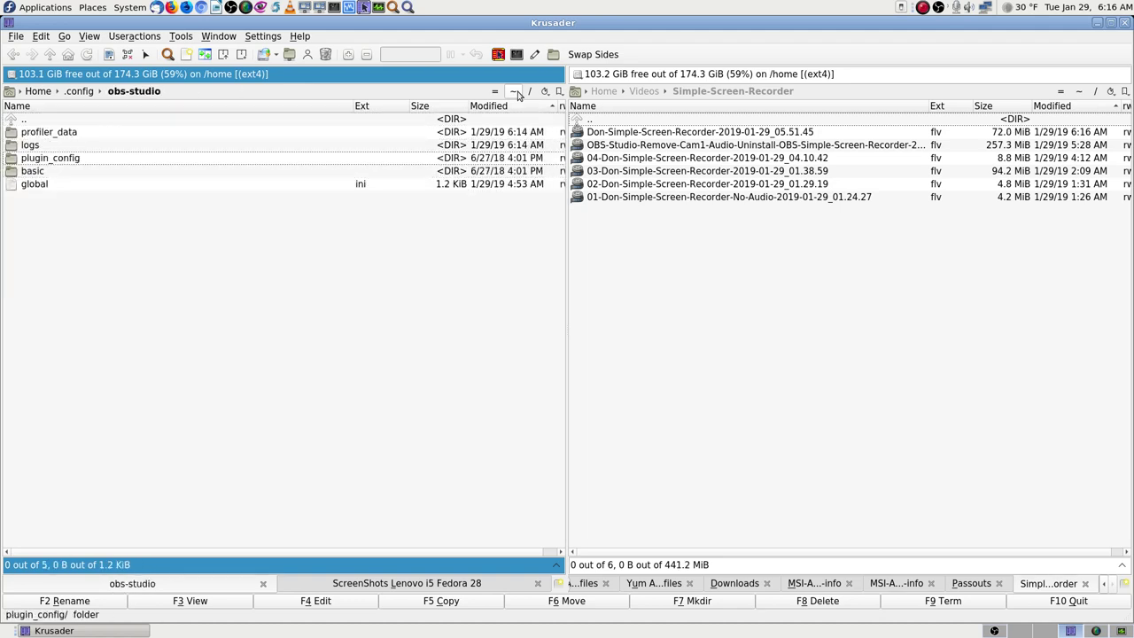
pyautogui.click(519, 95)
pyautogui.press('Up')
pyautogui.press('Up')
pyautogui.press('Up')
pyautogui.press('Up')
pyautogui.press('Up')
pyautogui.press('Up')
pyautogui.press('Up')
pyautogui.press('Up')
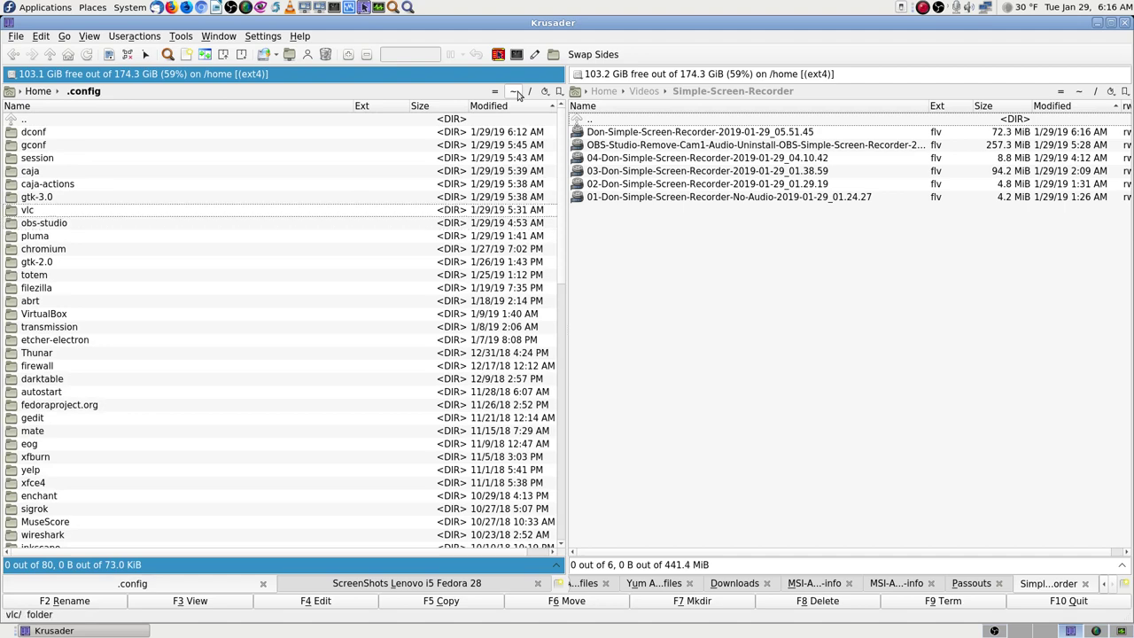
pyautogui.press('Return')
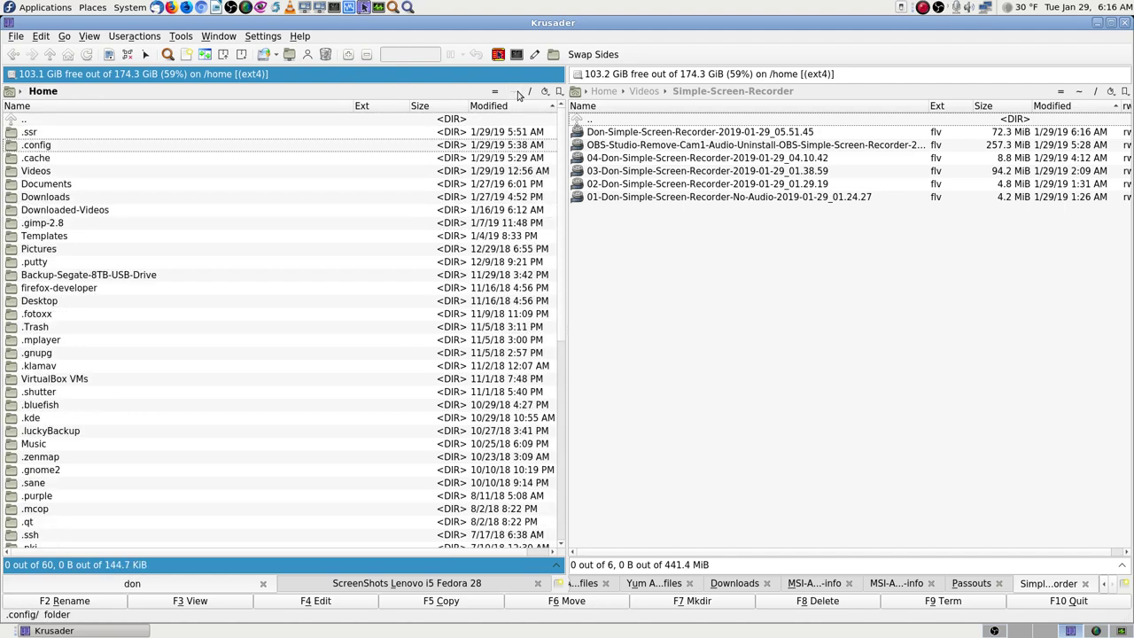
pyautogui.press('Up')
pyautogui.press('Up')
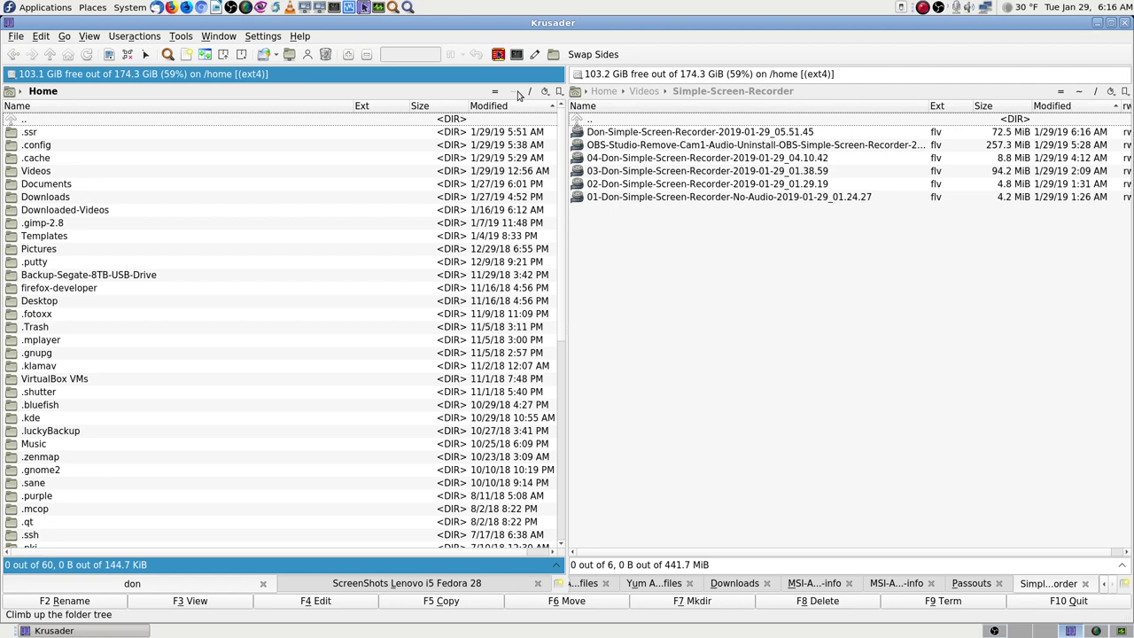
# - Show the Simple-Screen-Recorder folder in the active pane, go back up to the home folder, and open Documents
pyautogui.click(496, 92)
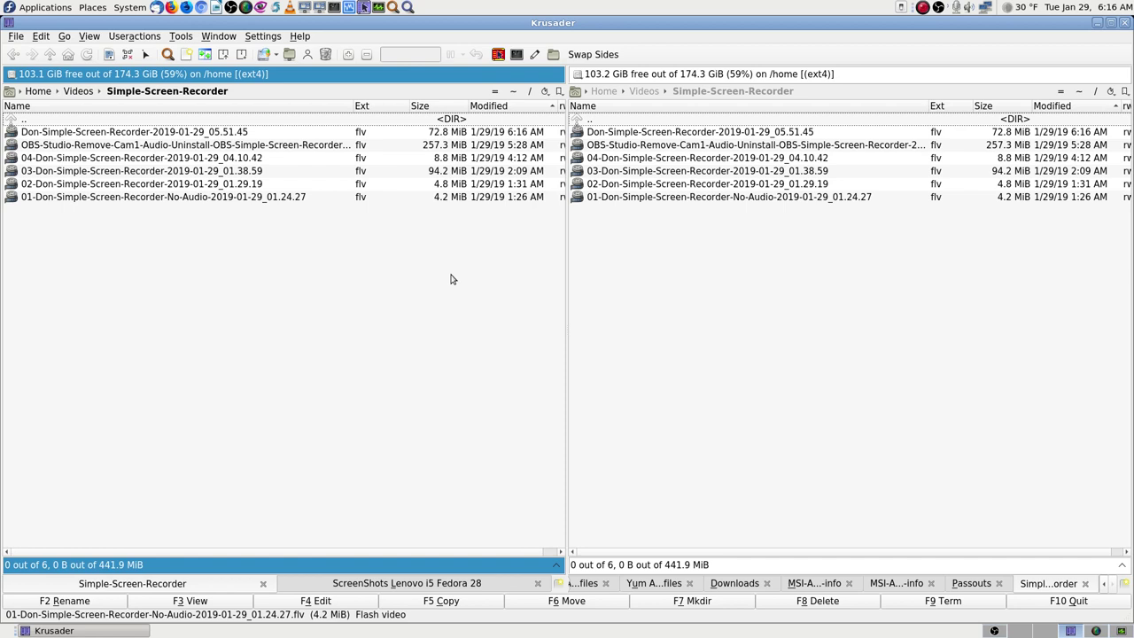
pyautogui.press('BackSpace')
pyautogui.press('BackSpace')
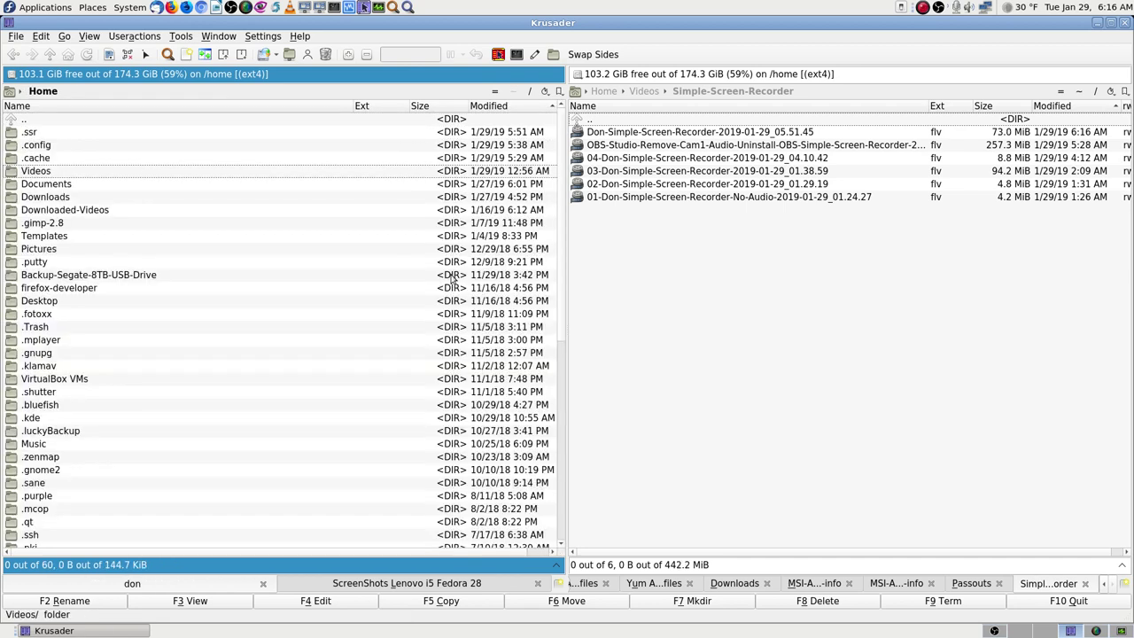
pyautogui.press('Down')
pyautogui.press('Return')
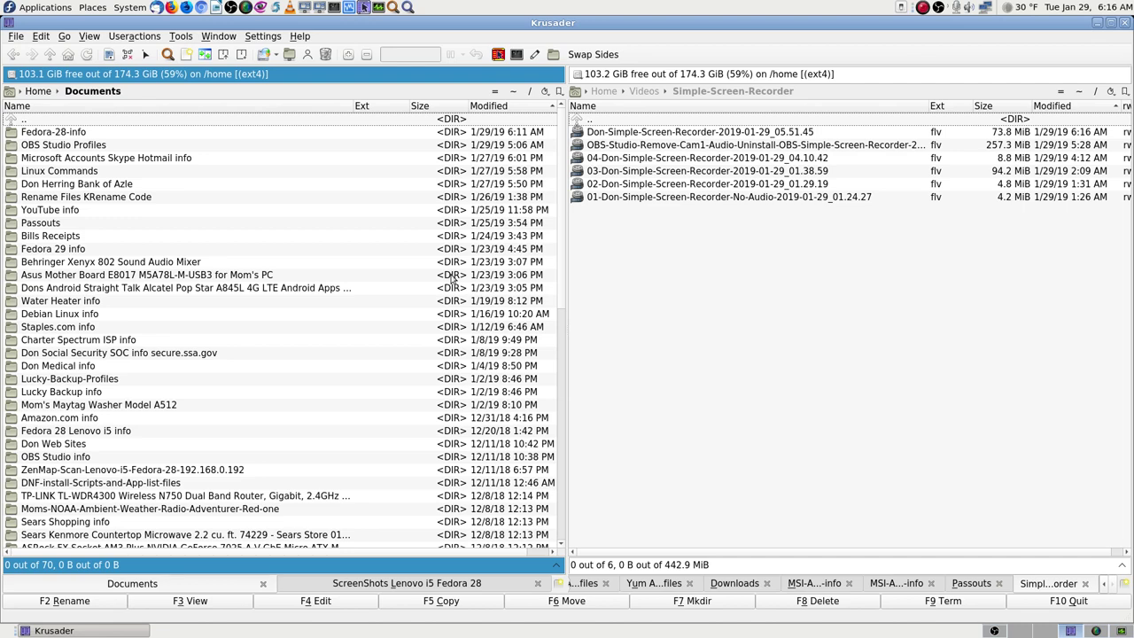
# - Switch back to OBS and test the Cam 1 Stream and Cam 2 Stream scenes
pyautogui.click(994, 631)
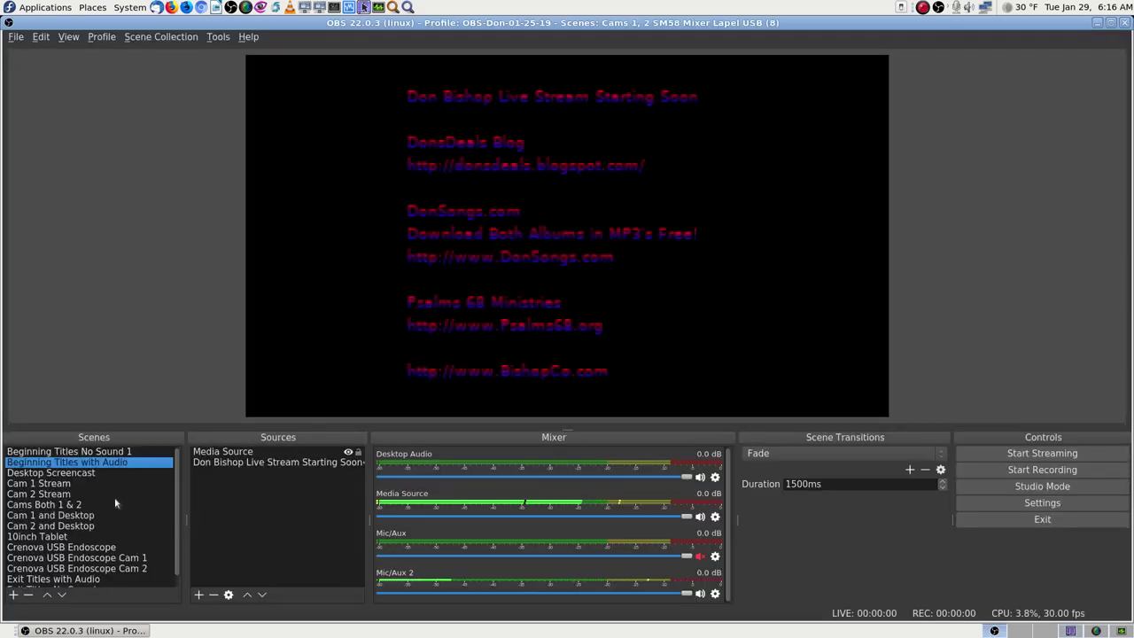
pyautogui.press('Down')
pyautogui.press('Down')
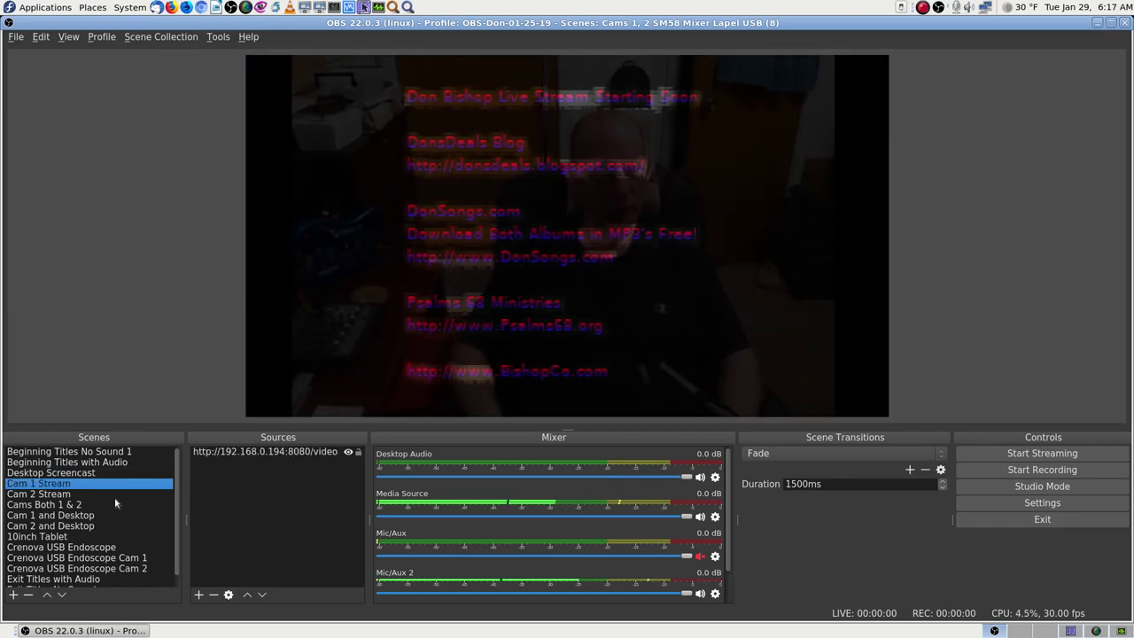
pyautogui.press('Up')
pyautogui.press('Down')
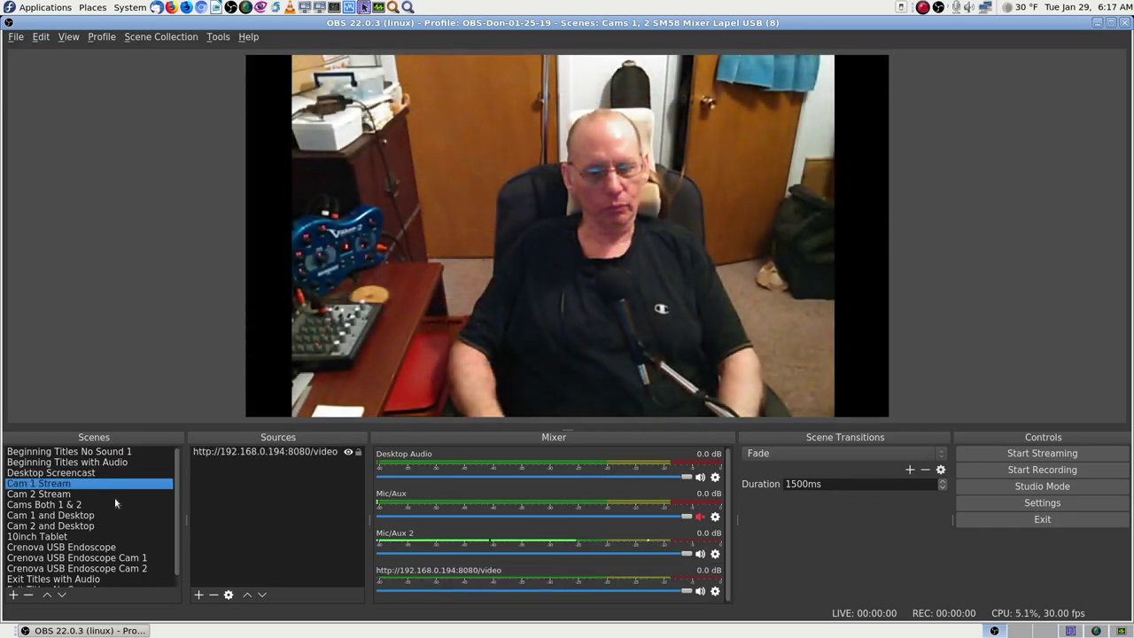
pyautogui.press('Down')
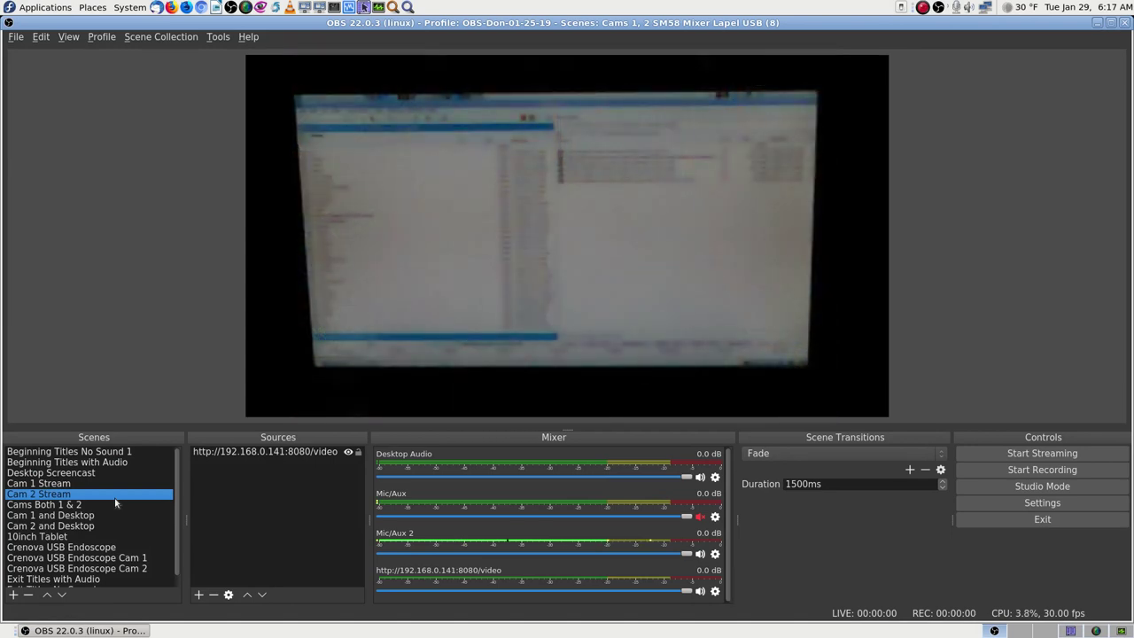
# - Return to Beginning Titles No Sound 1 and test the Beginning Titles with Audio and Desktop Screencast scenes
pyautogui.press('Up')
pyautogui.press('Up')
pyautogui.press('Up')
pyautogui.press('Up')
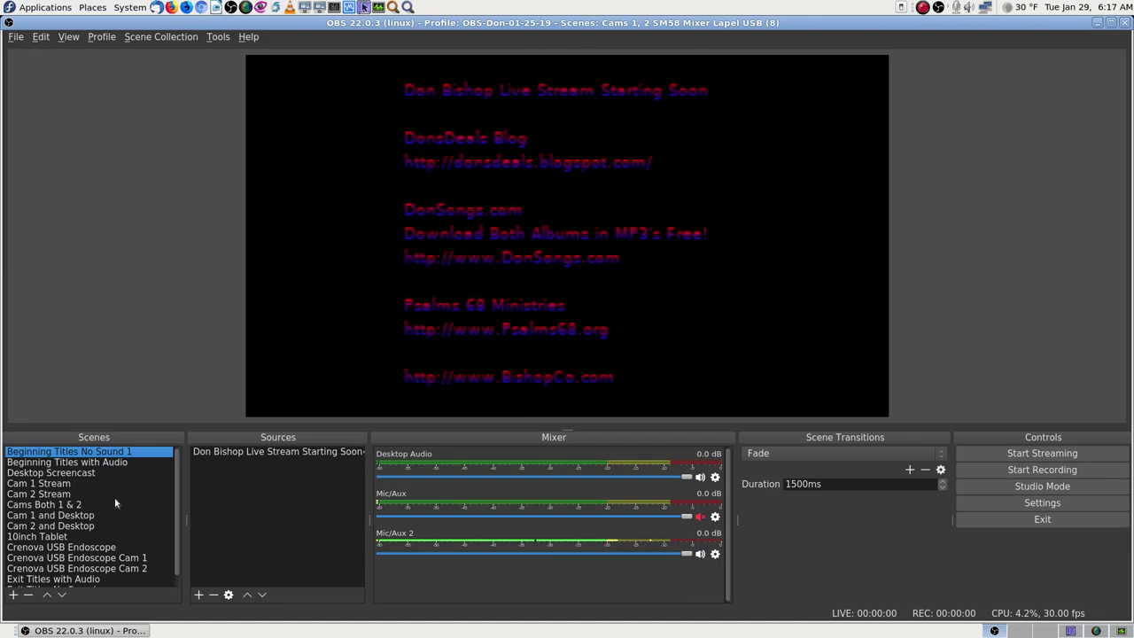
pyautogui.press('Down')
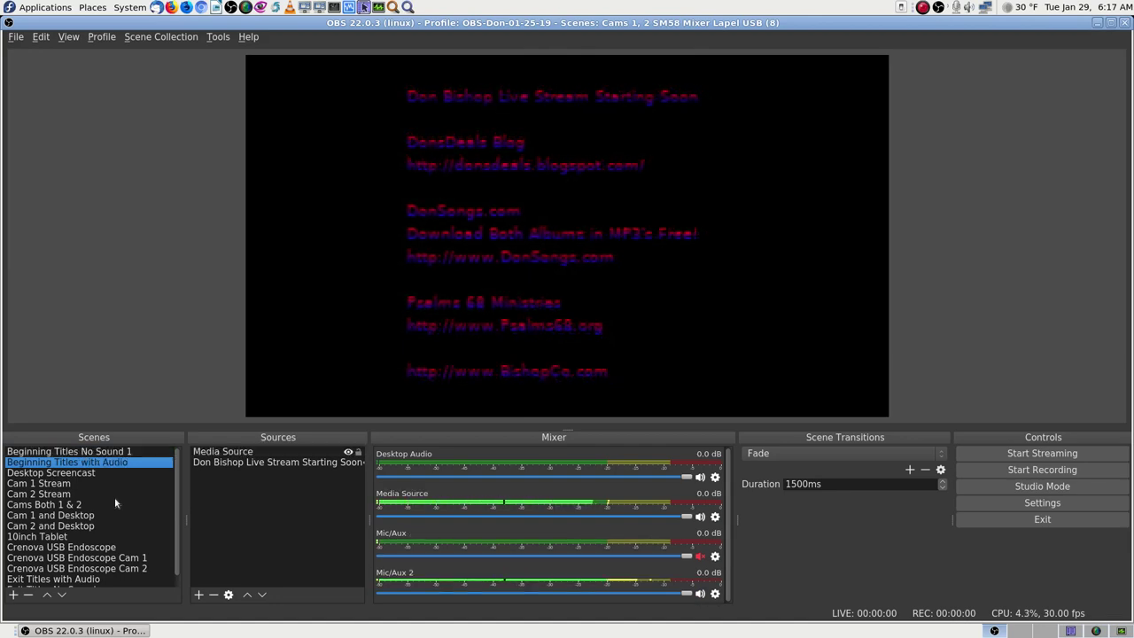
pyautogui.press('Down')
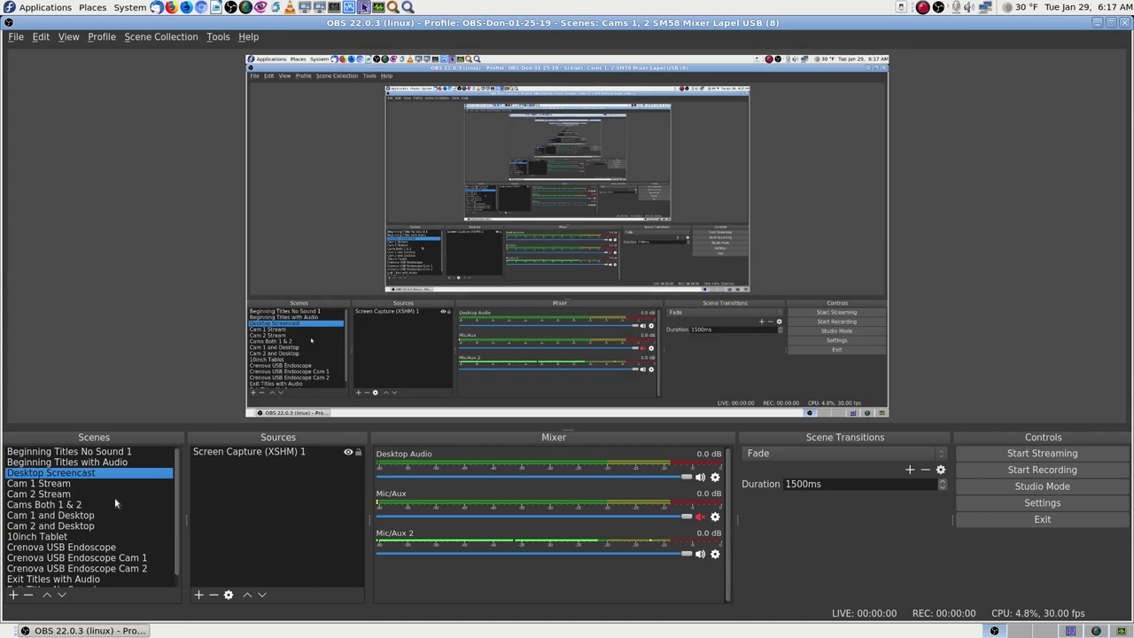
# - Test each scene in order from Cam 1 Stream through the combined camera and desktop scenes to 10inch Tablet
pyautogui.press('Down')
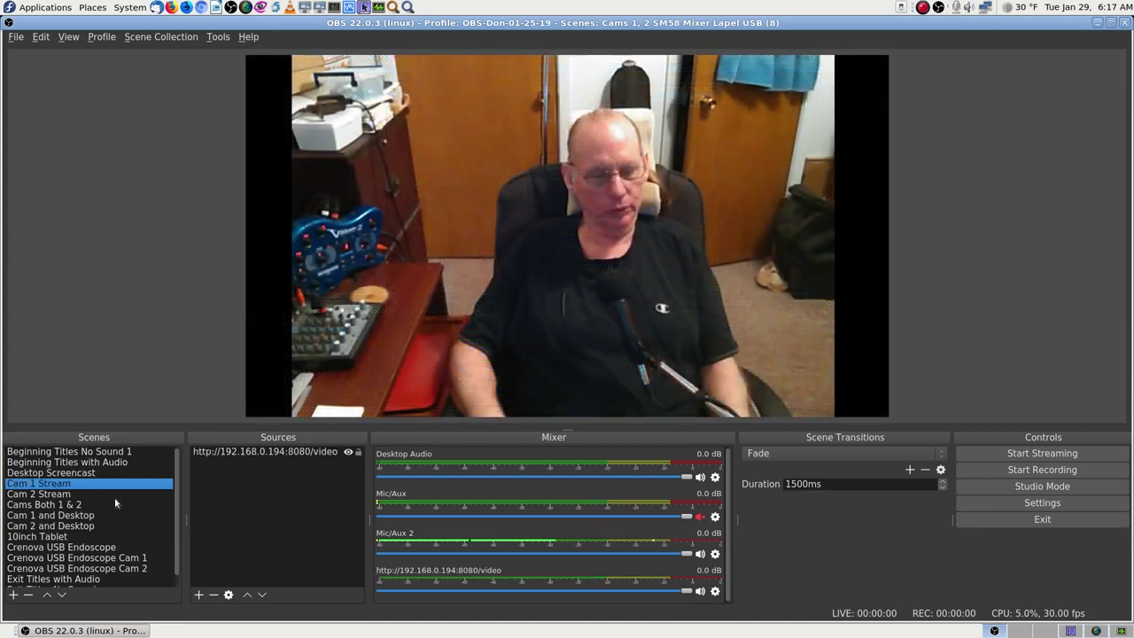
pyautogui.press('Down')
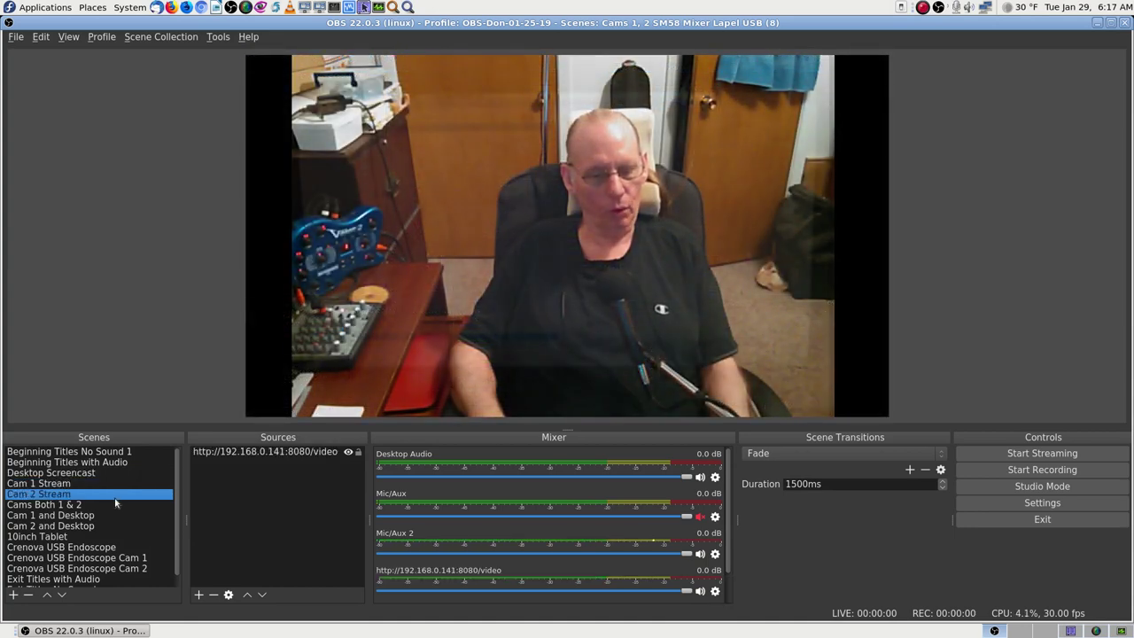
pyautogui.press('Down')
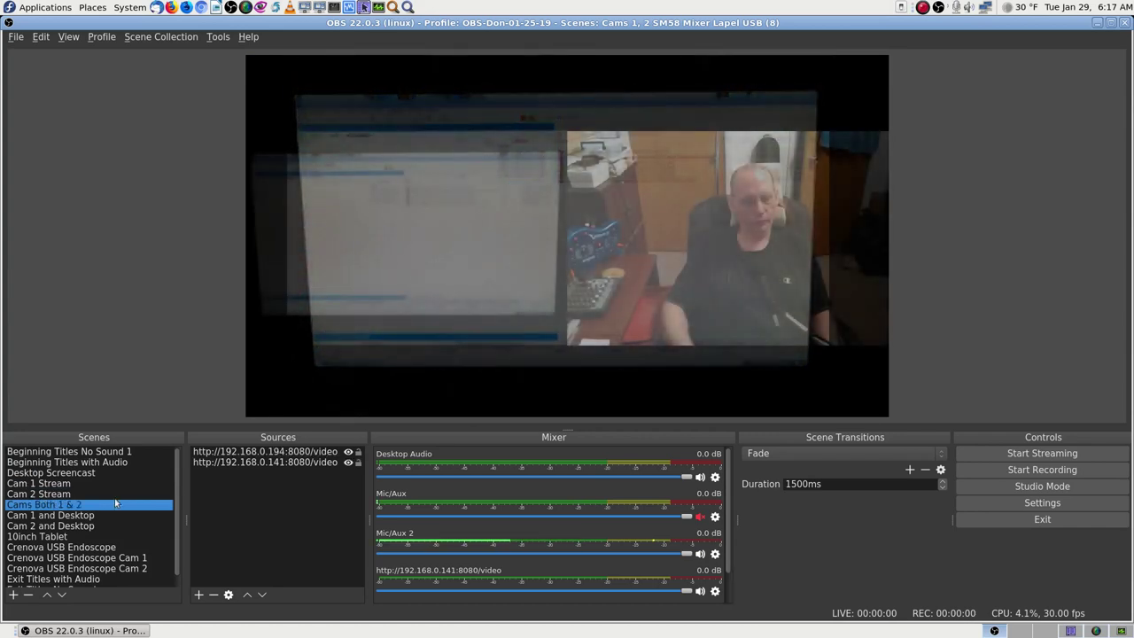
pyautogui.press('Down')
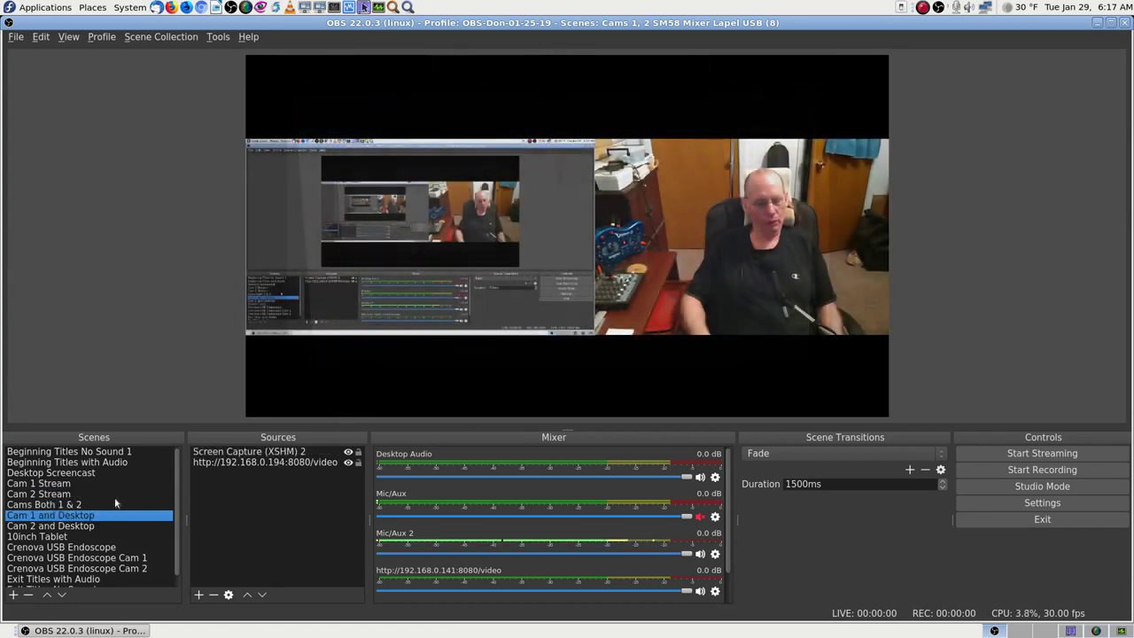
pyautogui.press('Down')
pyautogui.press('Down')
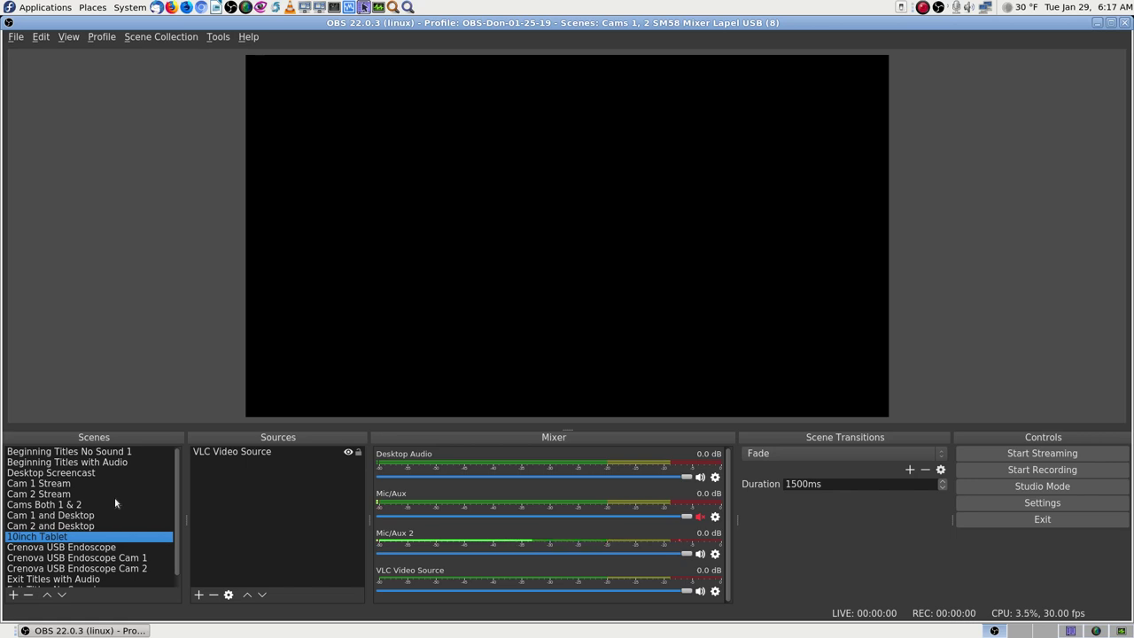
# - Test the Crenova USB Endoscope and Exit Titles scenes, and return to Crenova USB Endoscope Cam 1
pyautogui.press('Down')
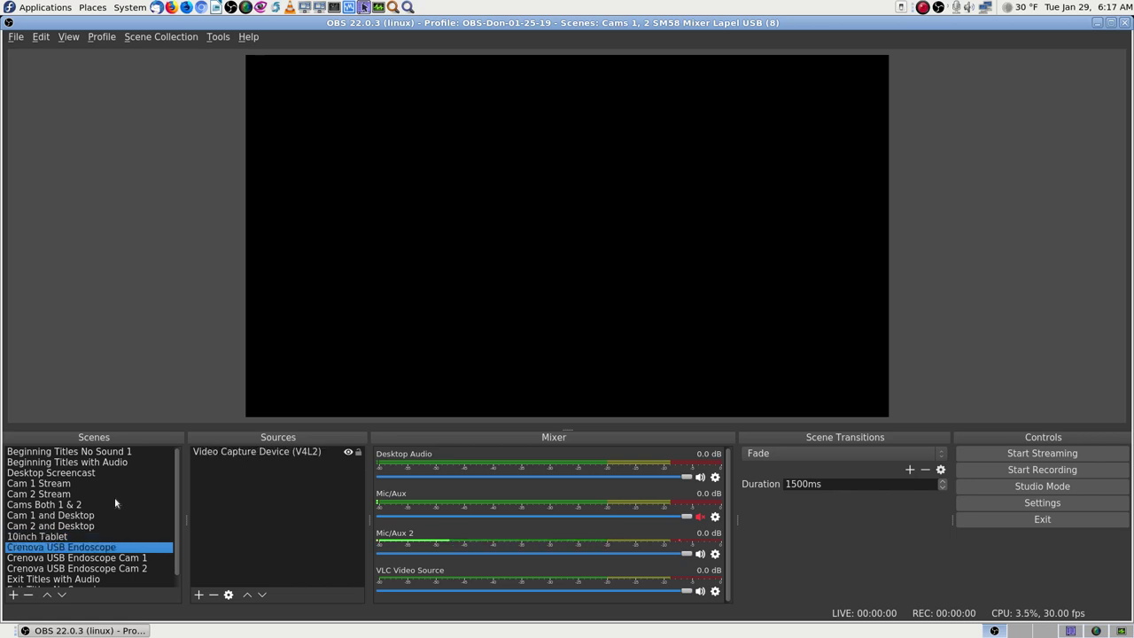
pyautogui.press('Down')
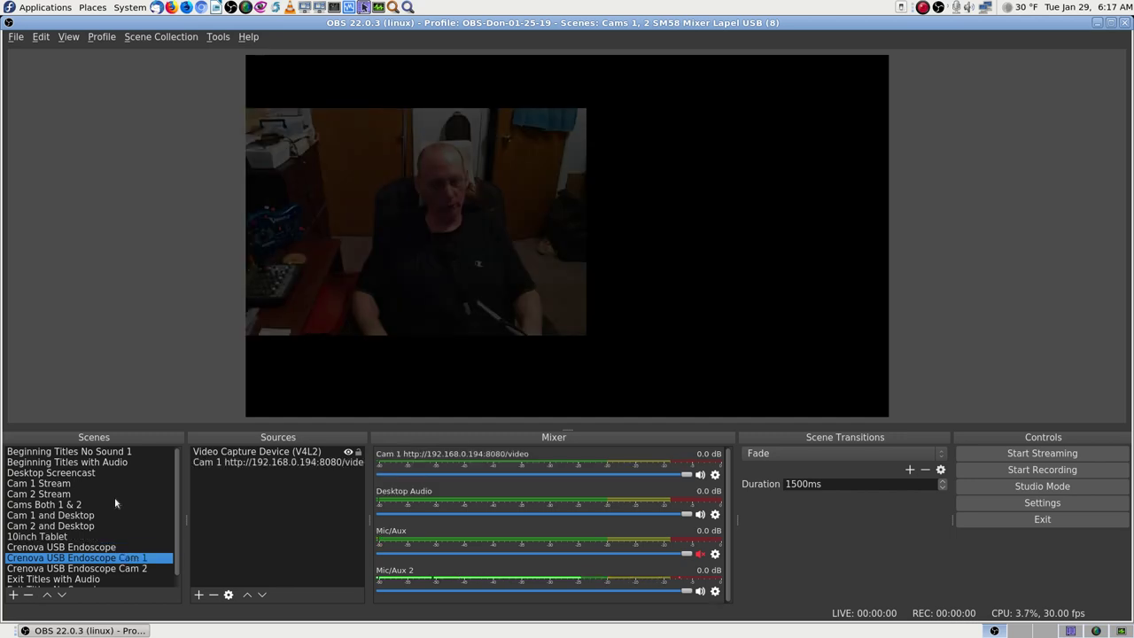
pyautogui.press('Down')
pyautogui.press('Down')
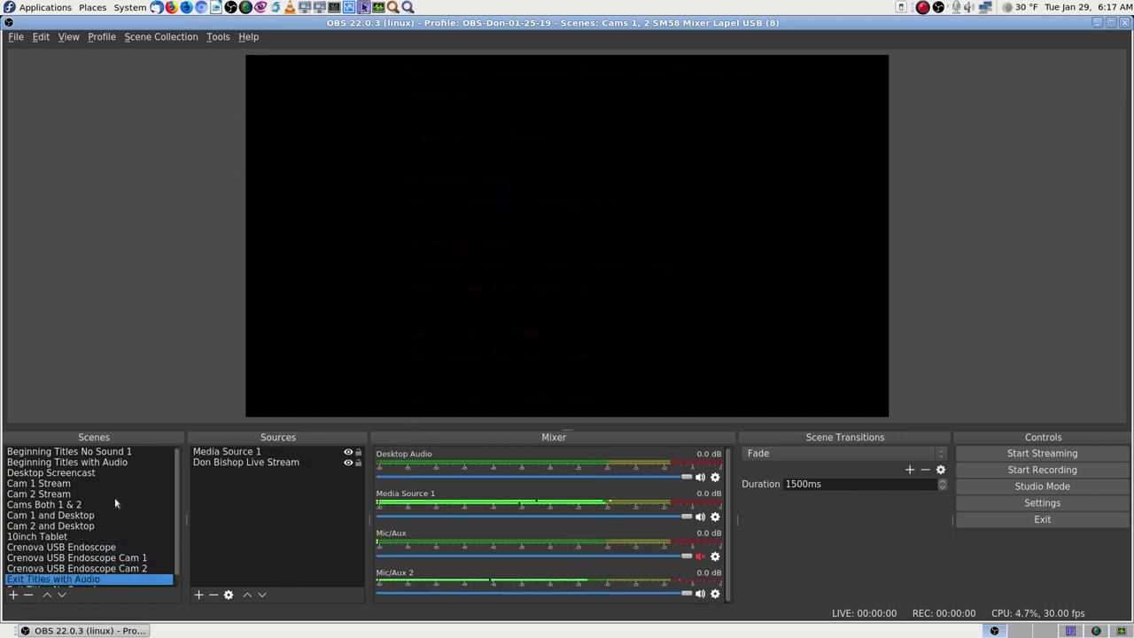
pyautogui.press('Down')
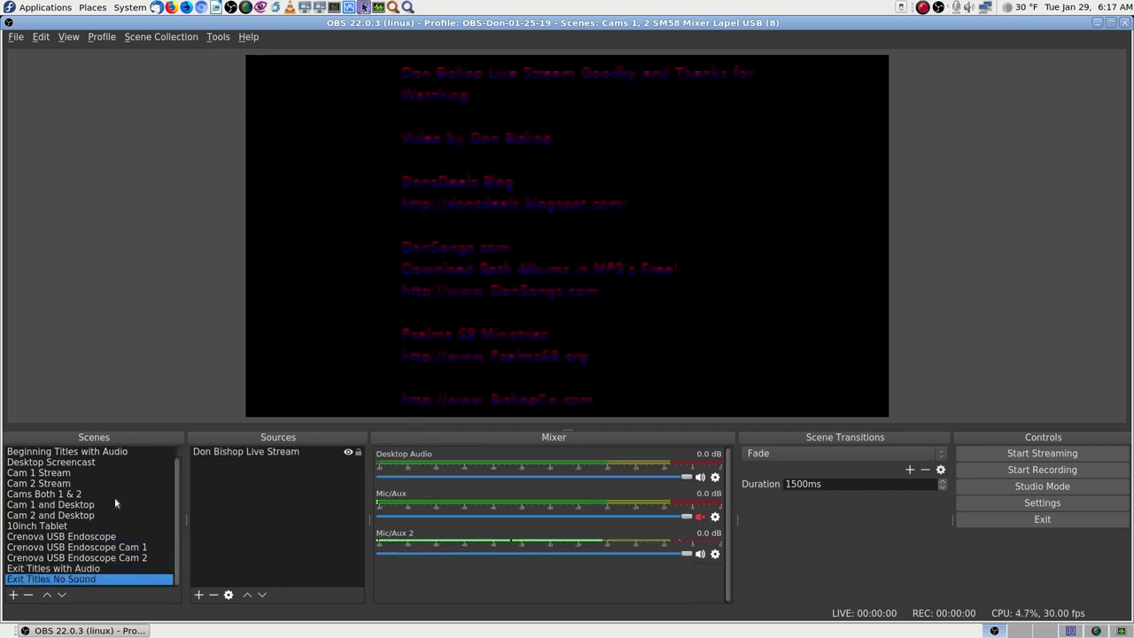
pyautogui.press('Up')
pyautogui.press('Up')
pyautogui.press('Up')
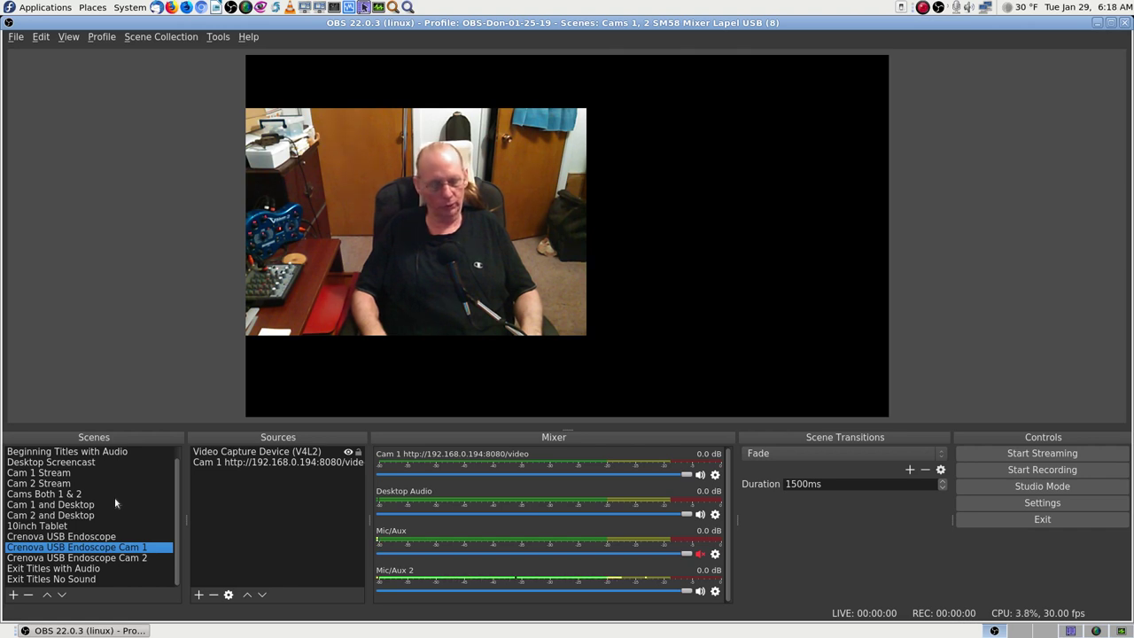
# - Test the scenes in reverse order from Crenova USB Endoscope Cam 1 up to Beginning Titles with Audio
pyautogui.press('Up')
pyautogui.press('Up')
pyautogui.press('Up')
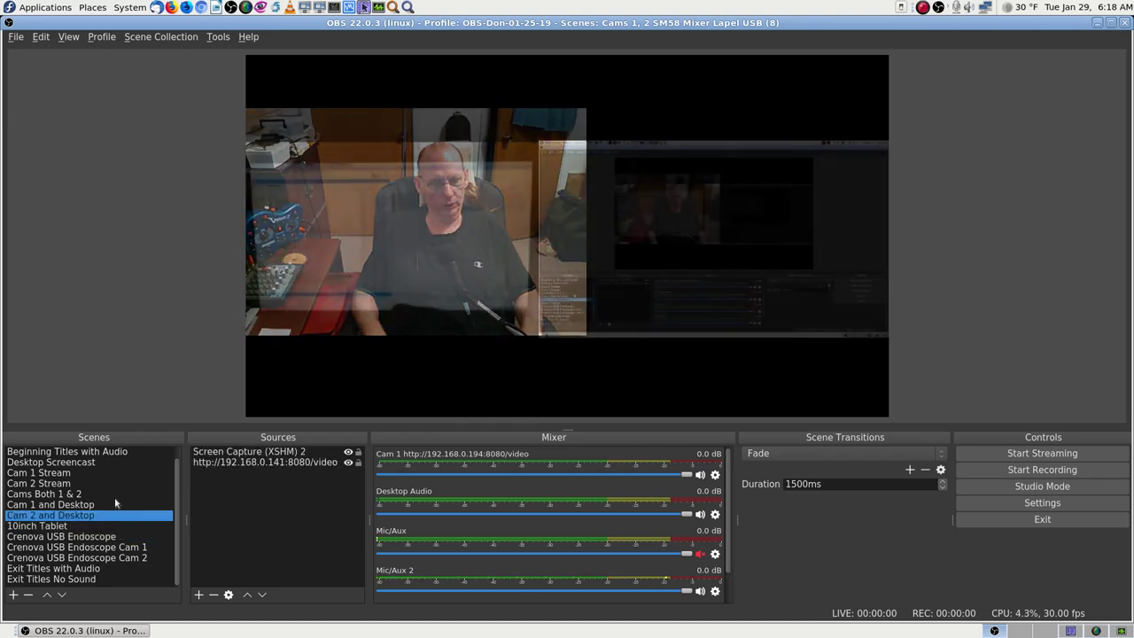
pyautogui.press('Up')
pyautogui.press('Up')
pyautogui.press('Up')
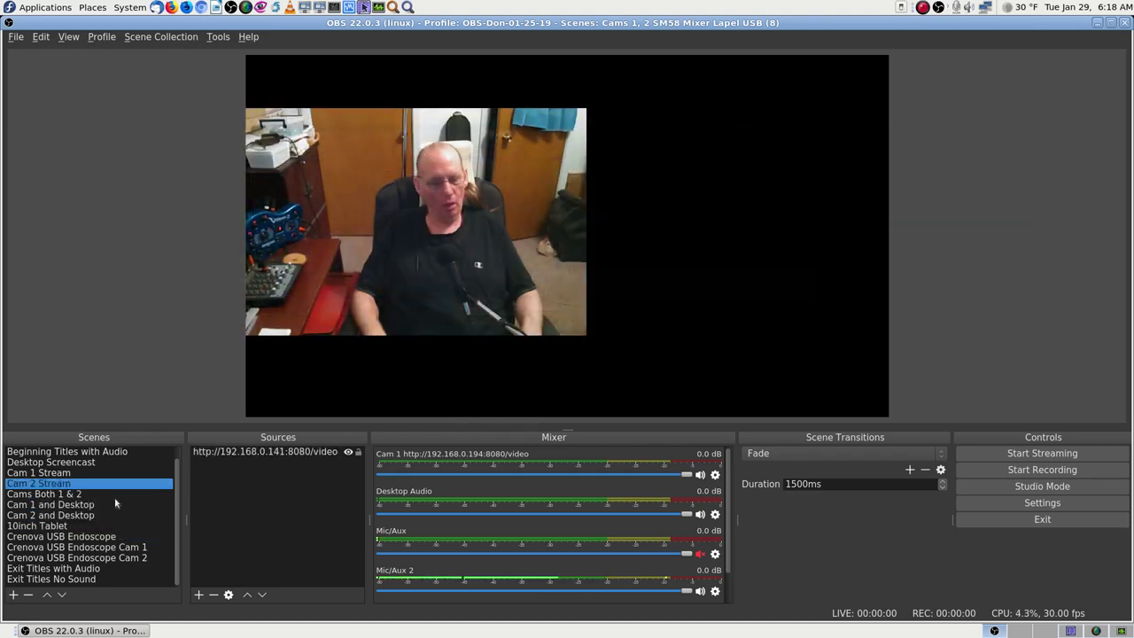
pyautogui.press('Up')
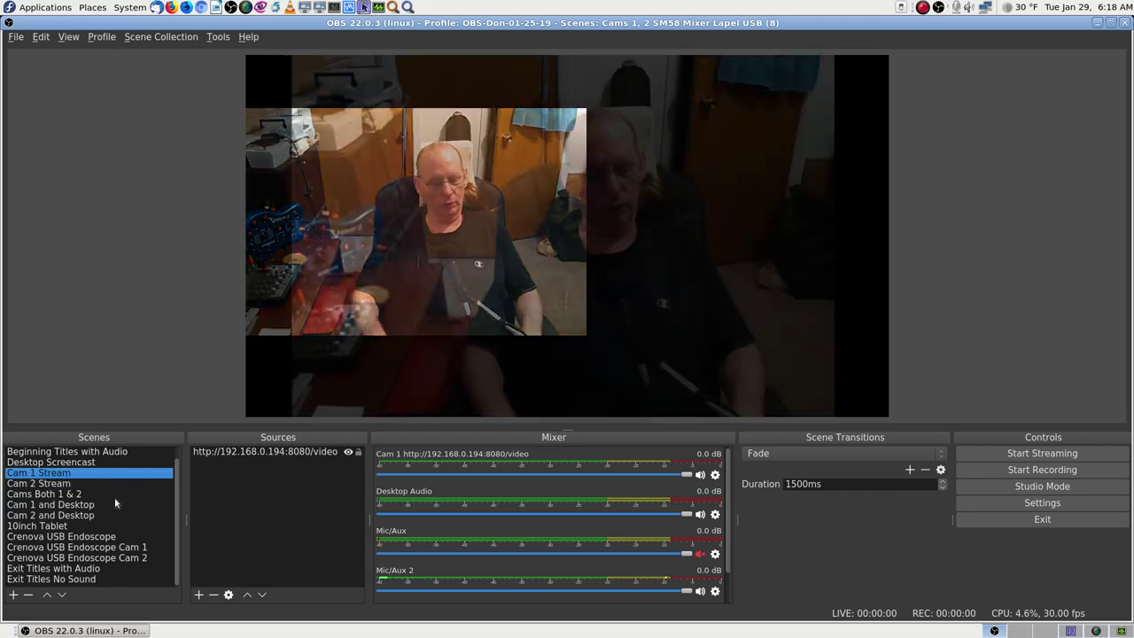
pyautogui.press('Up')
pyautogui.press('Up')
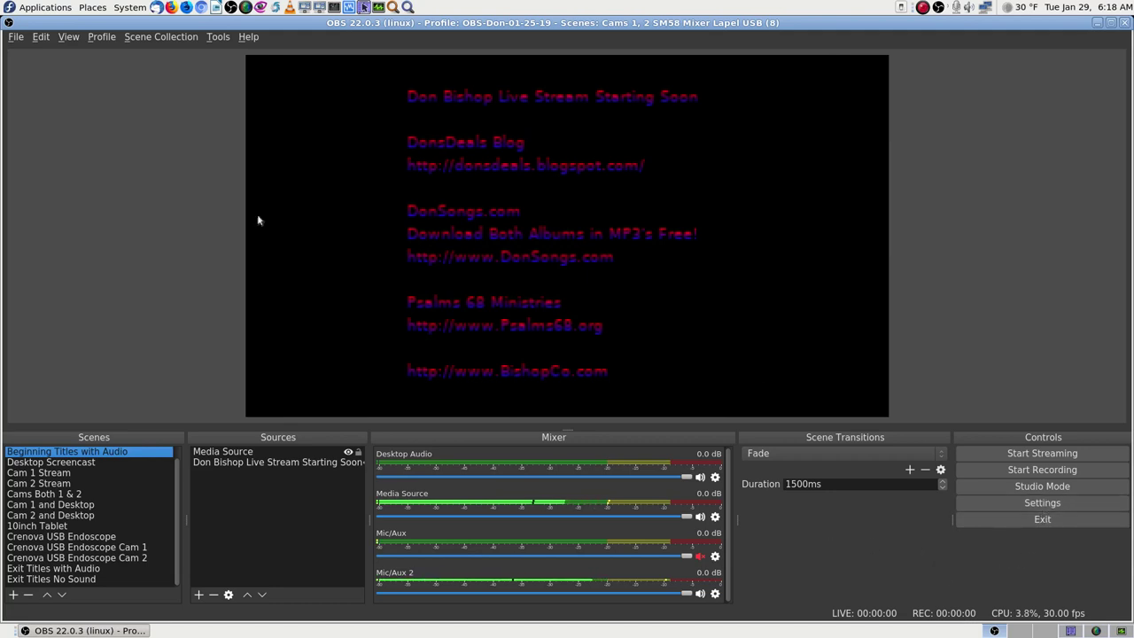
# - Review the available OBS profiles and scene collections without changing the selection
pyautogui.click(104, 37)
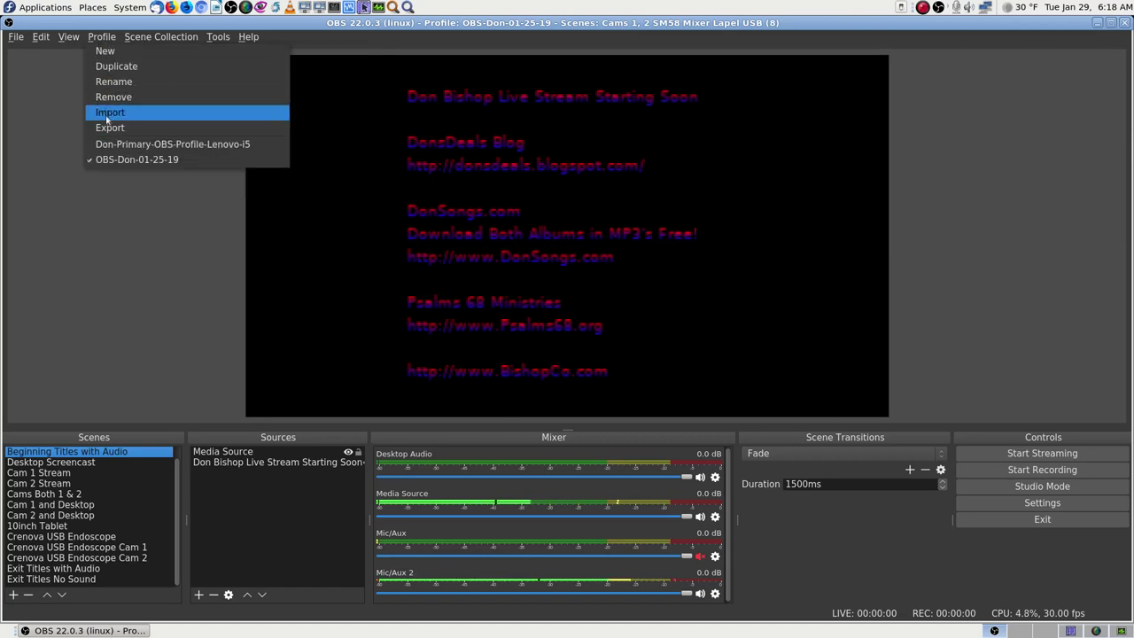
pyautogui.moveTo(160, 40)
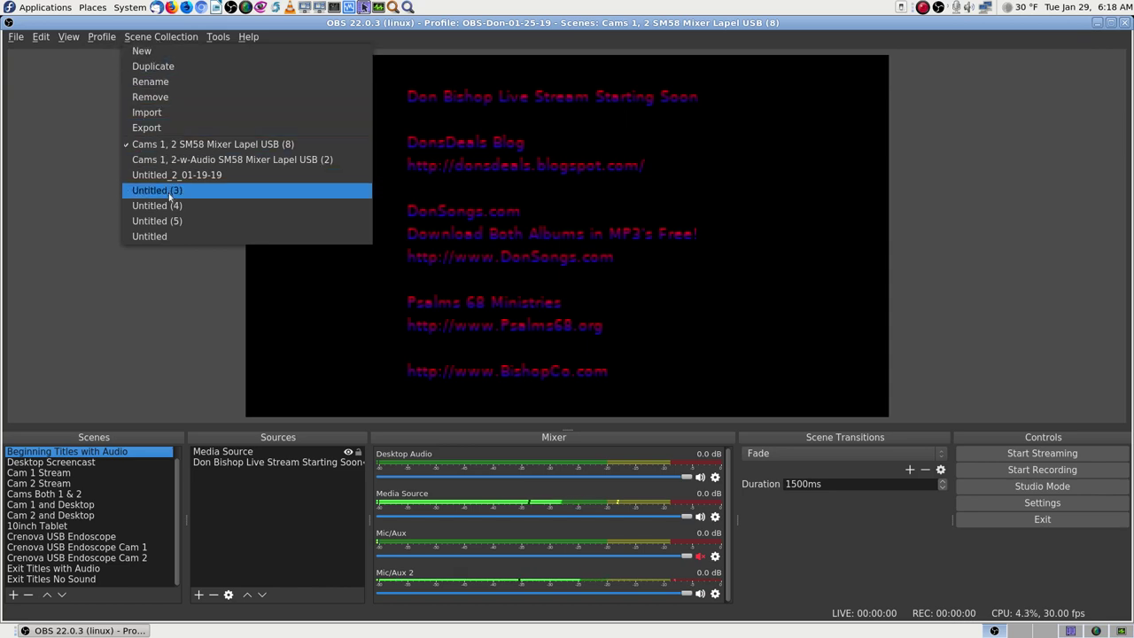
pyautogui.click(158, 312)
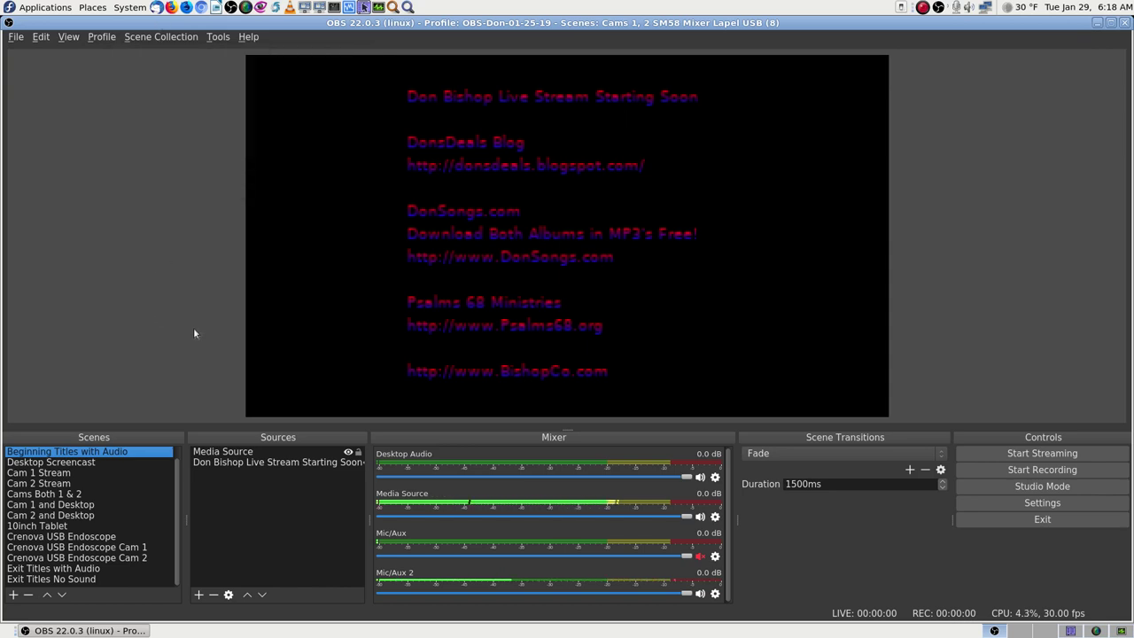
# - Open the OBS settings and review the General and Stream options
pyautogui.click(1046, 503)
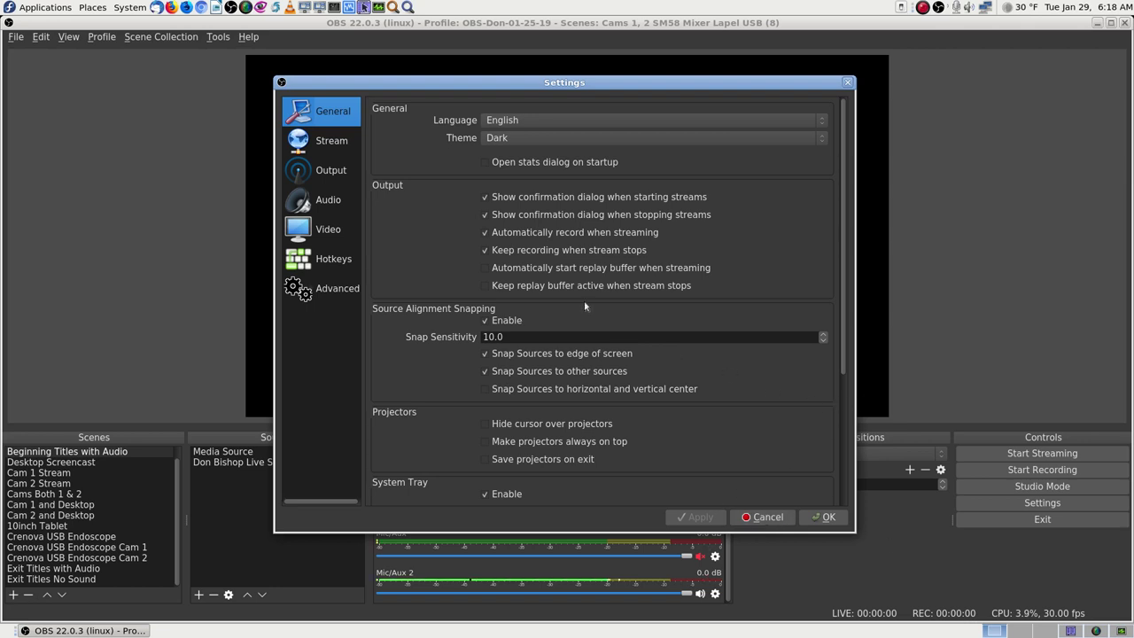
pyautogui.moveTo(842, 299); pyautogui.dragTo(836, 432)
pyautogui.scroll(4, 708, 355)
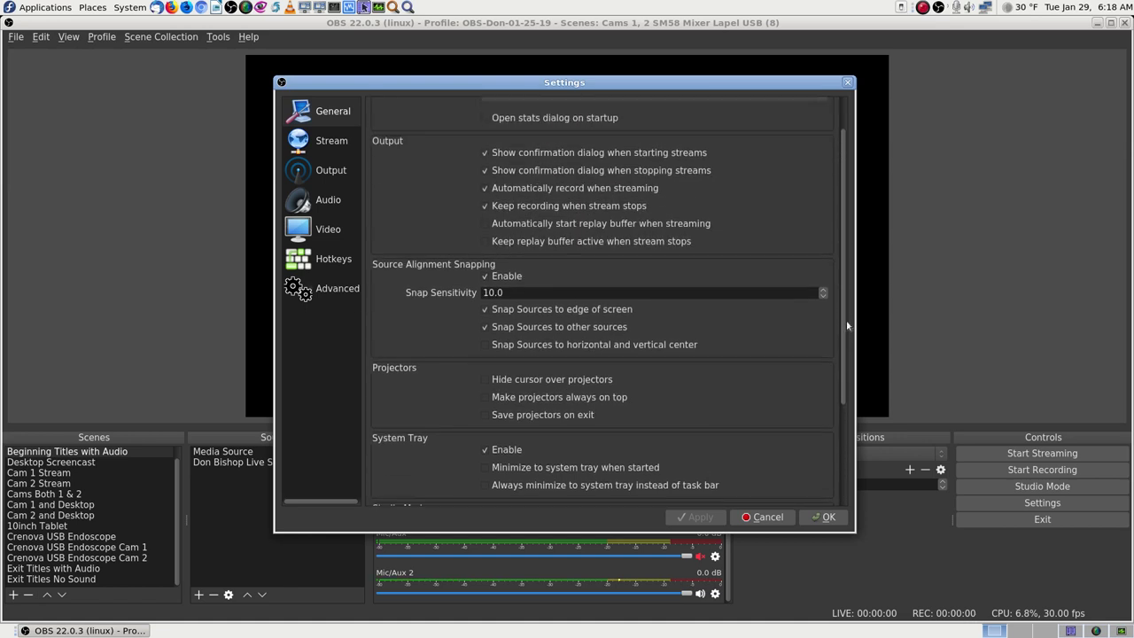
pyautogui.click(327, 141)
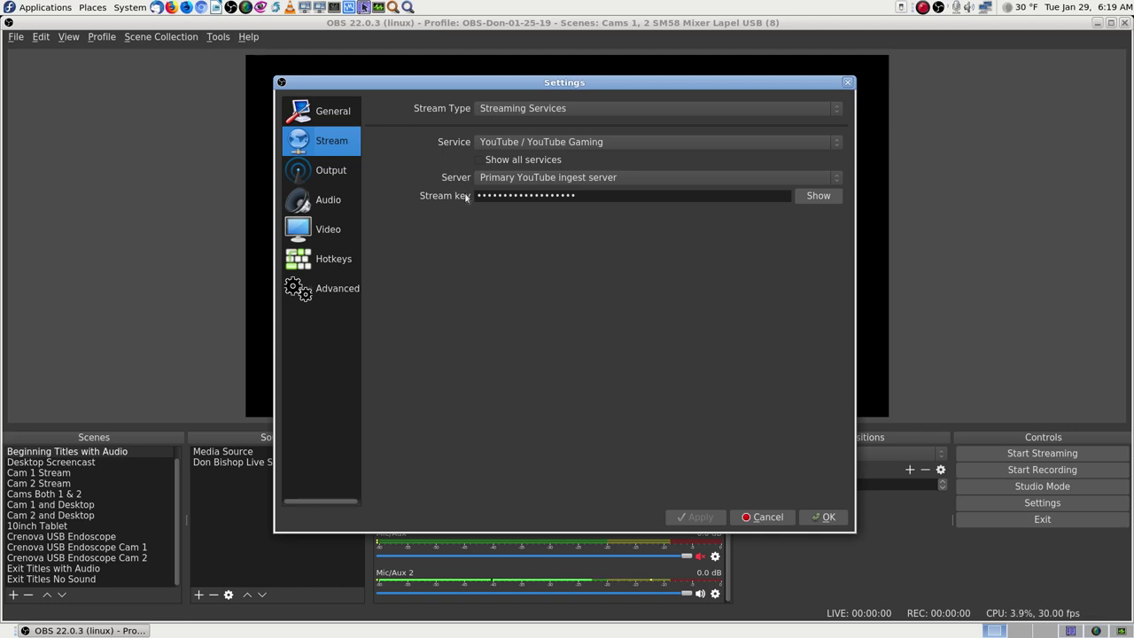
# - Review the Output settings for streaming, recording, audio tracks and replay buffer
pyautogui.click(330, 173)
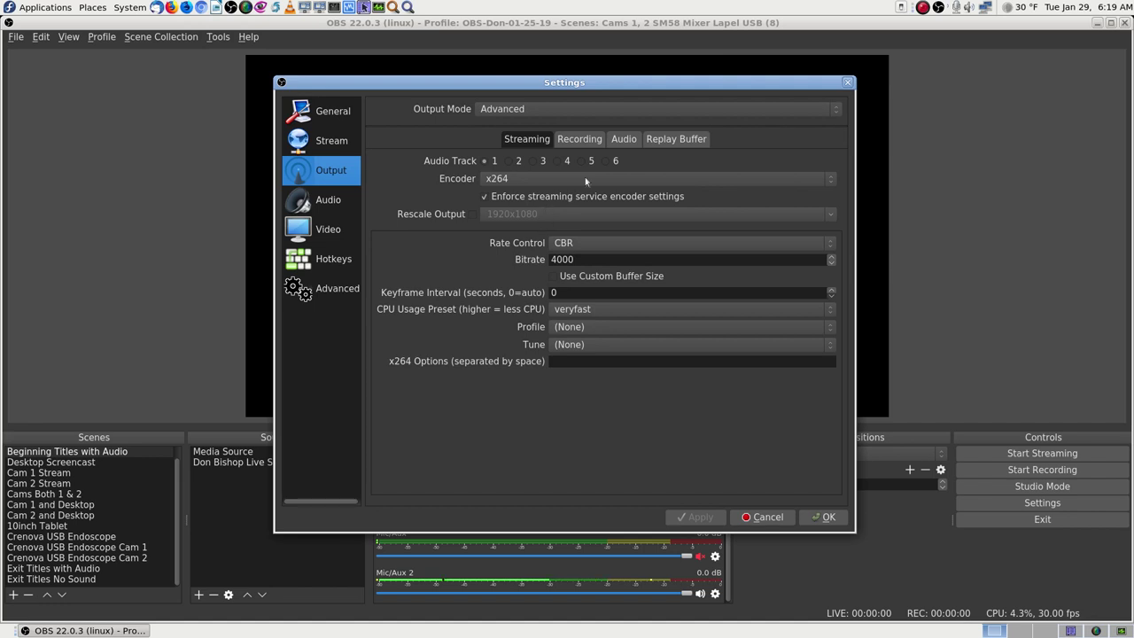
pyautogui.click(579, 142)
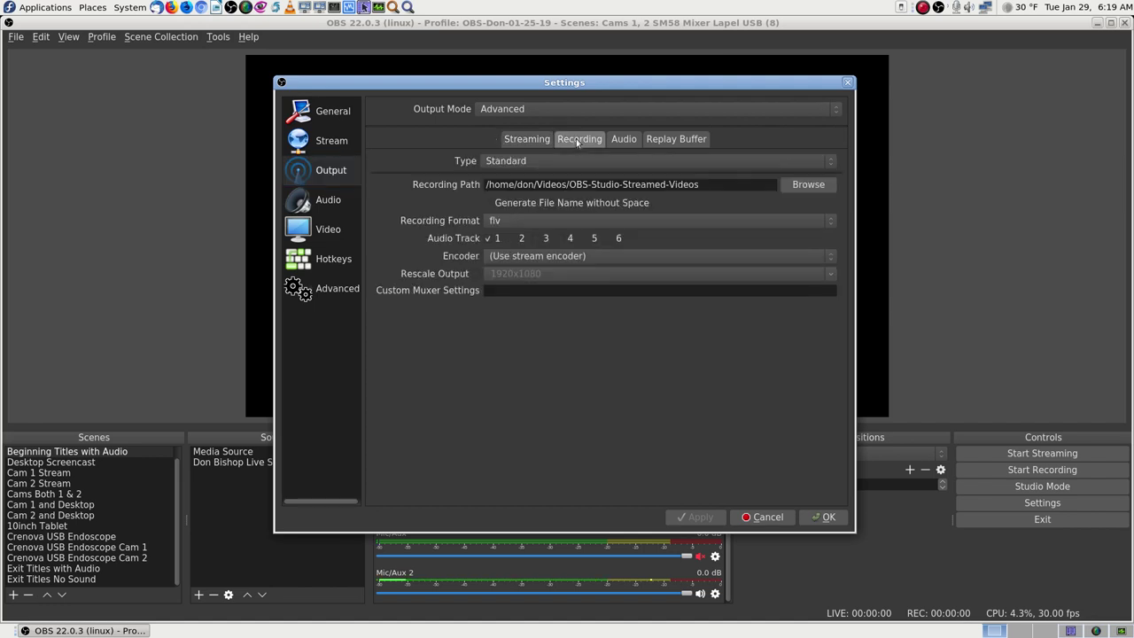
pyautogui.click(622, 140)
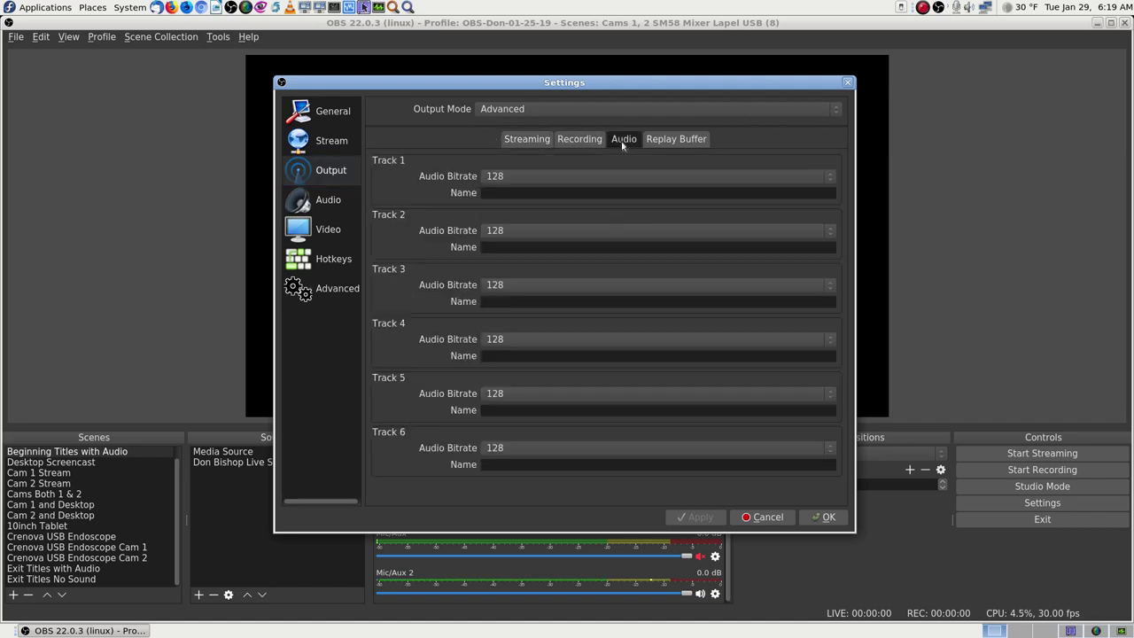
pyautogui.click(673, 140)
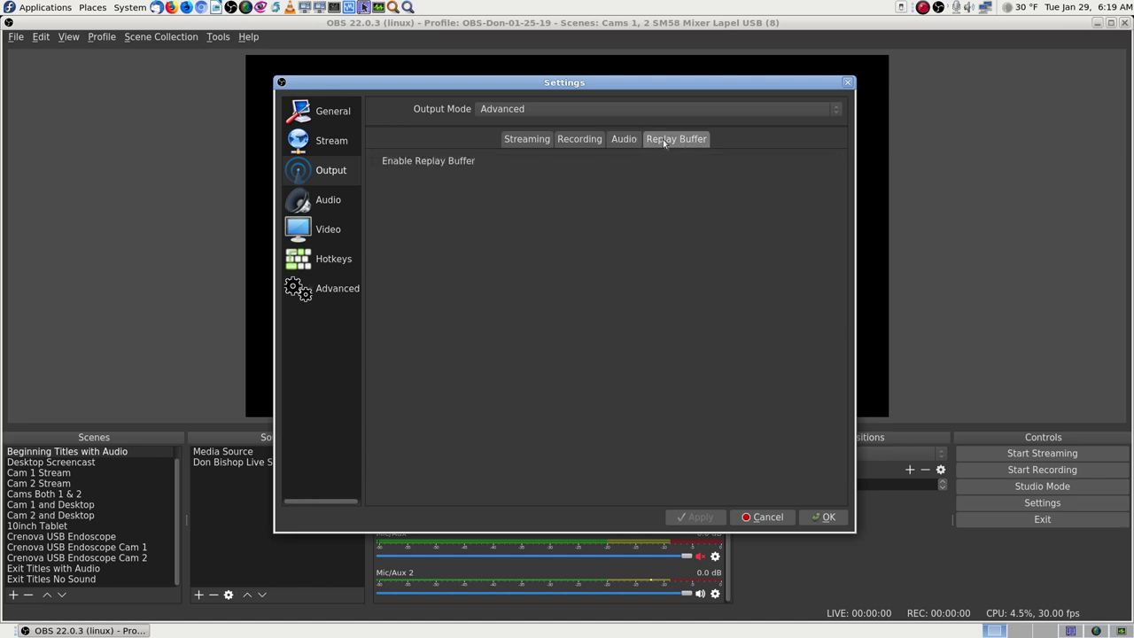
pyautogui.click(515, 141)
# - Review the Audio, Video, Hotkeys and Advanced settings, and close the settings without saving
pyautogui.click(325, 203)
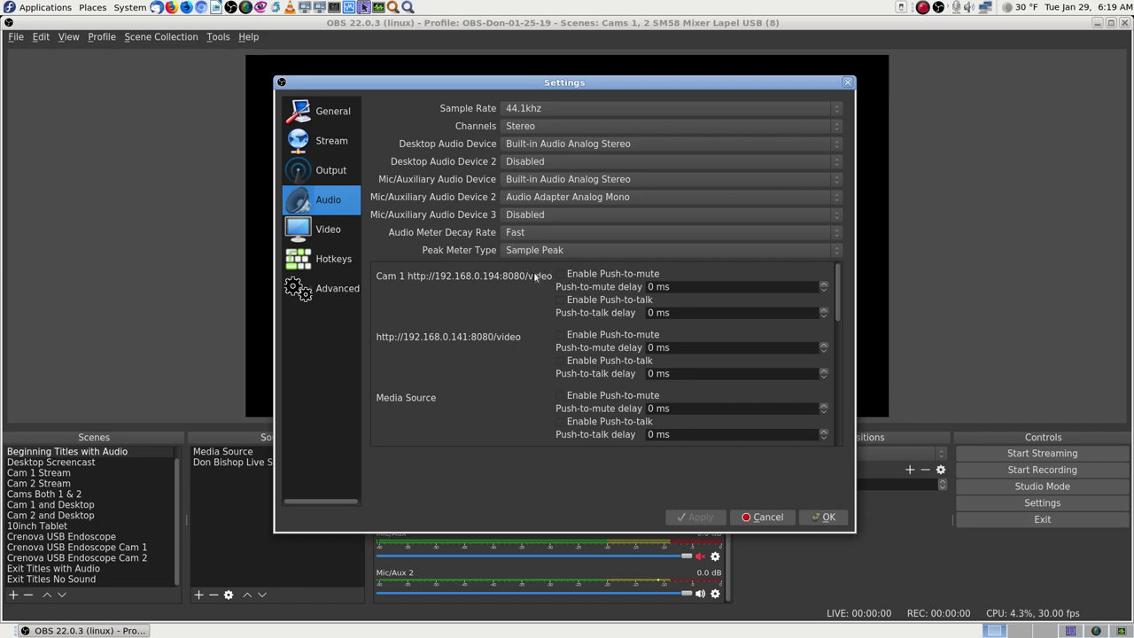
pyautogui.moveTo(838, 314); pyautogui.dragTo(399, 219)
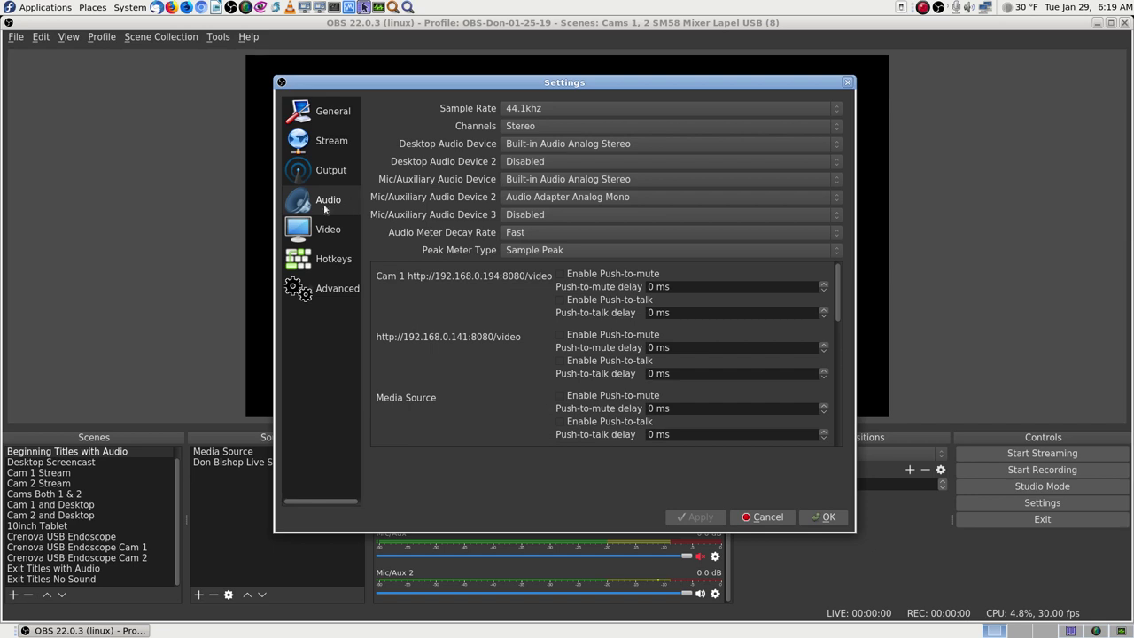
pyautogui.click(327, 232)
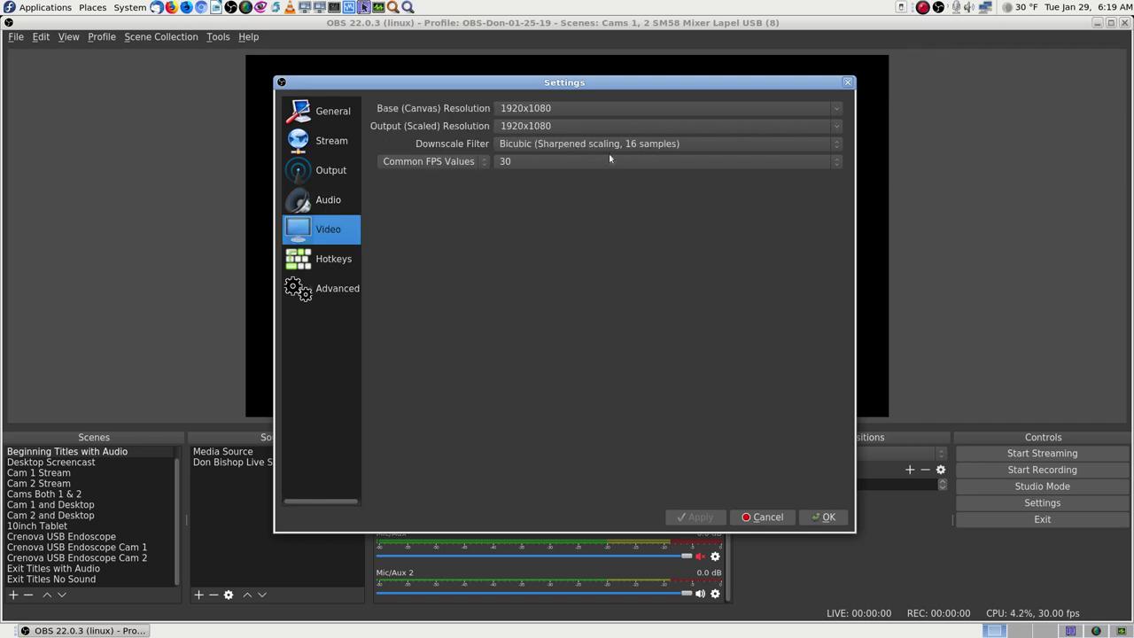
pyautogui.click(341, 267)
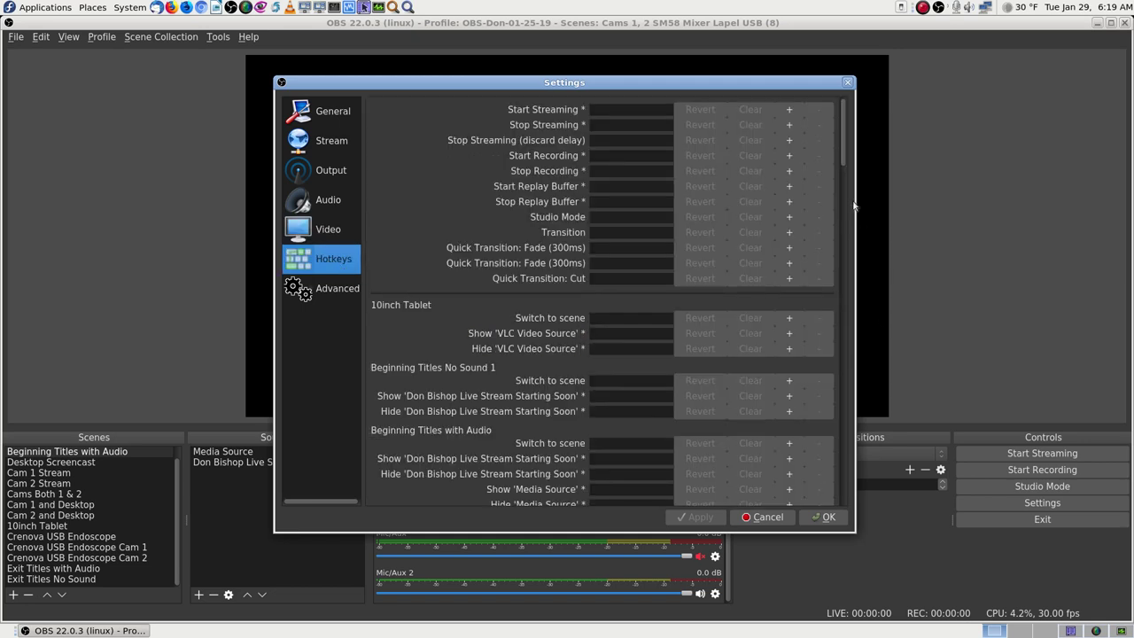
pyautogui.moveTo(843, 152); pyautogui.dragTo(860, 481)
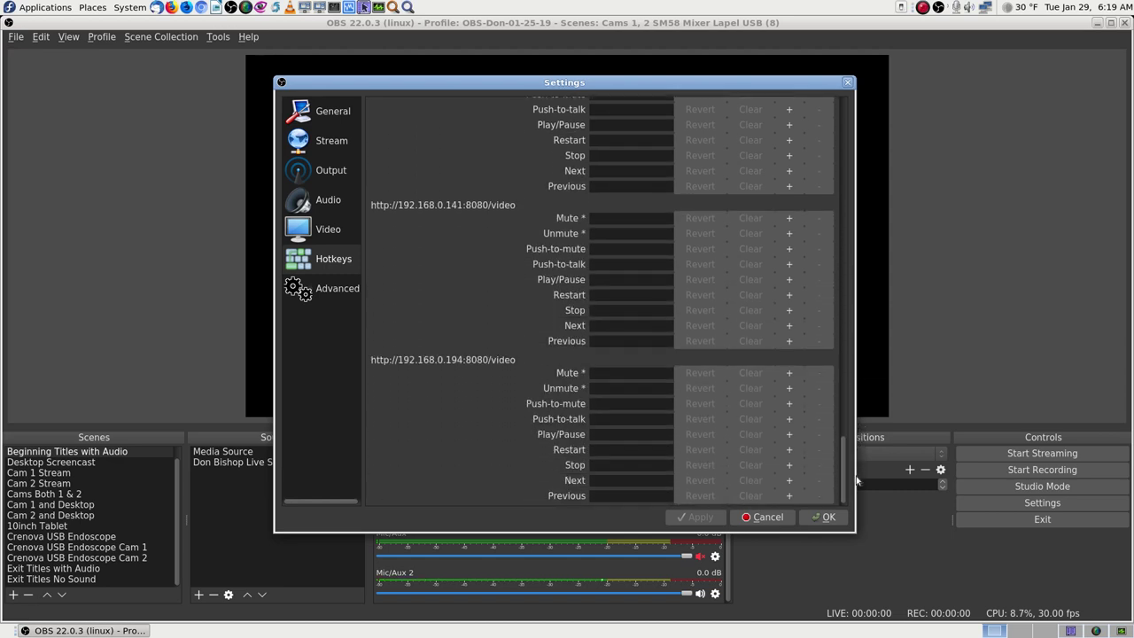
pyautogui.click(333, 294)
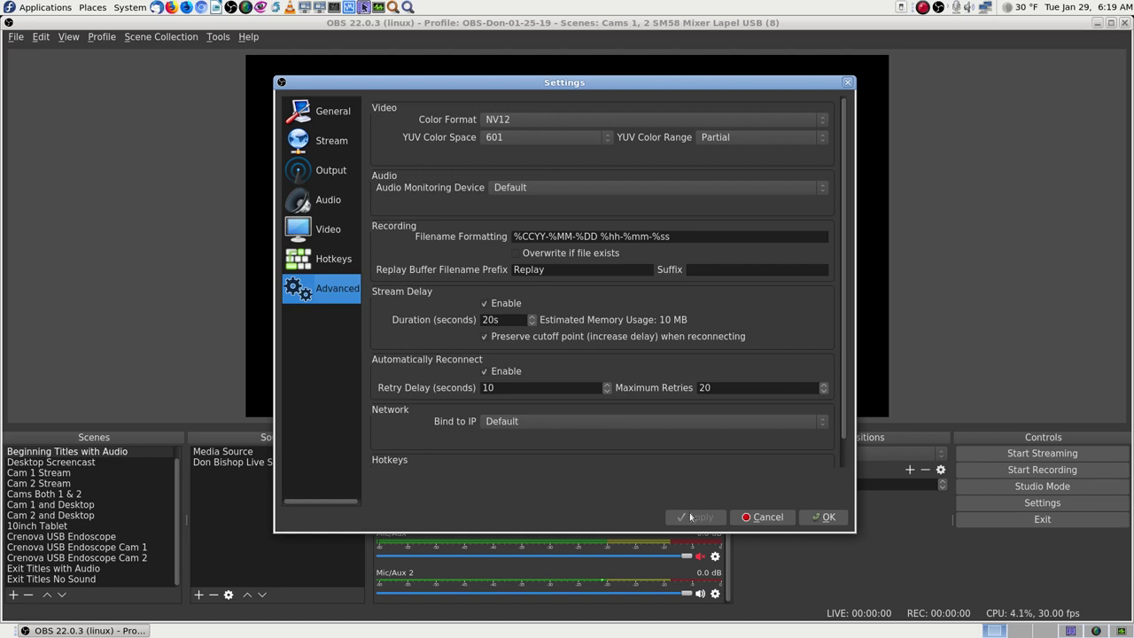
pyautogui.click(762, 517)
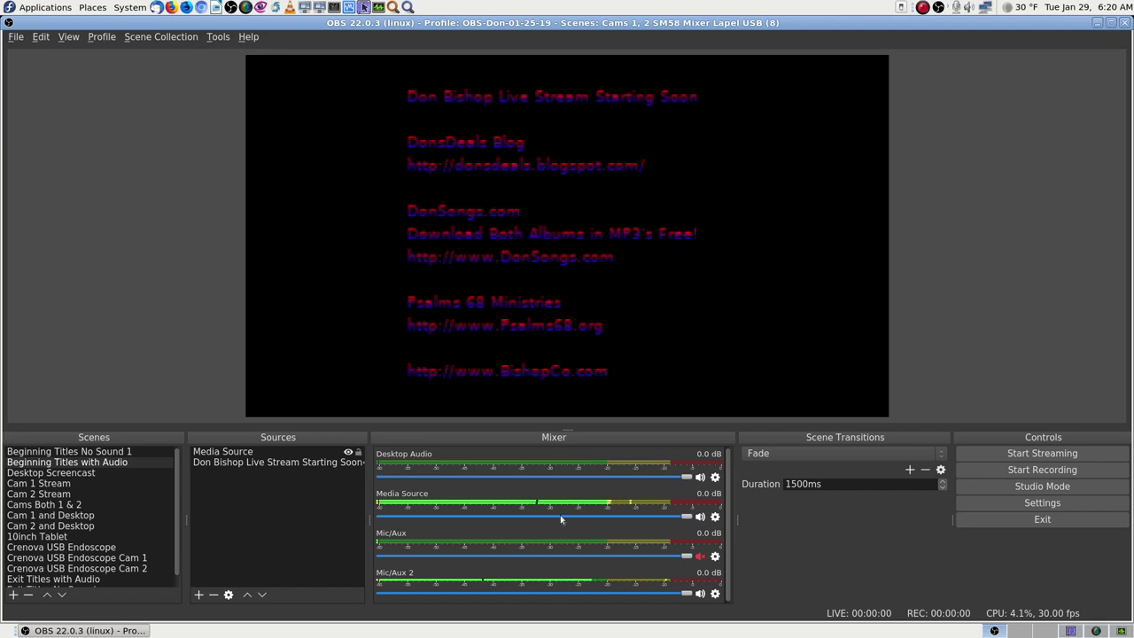
# - Select the Beginning Titles No Sound 1 scene, switch to SimpleScreenRecorder and start its recording preview
pyautogui.click(133, 452)
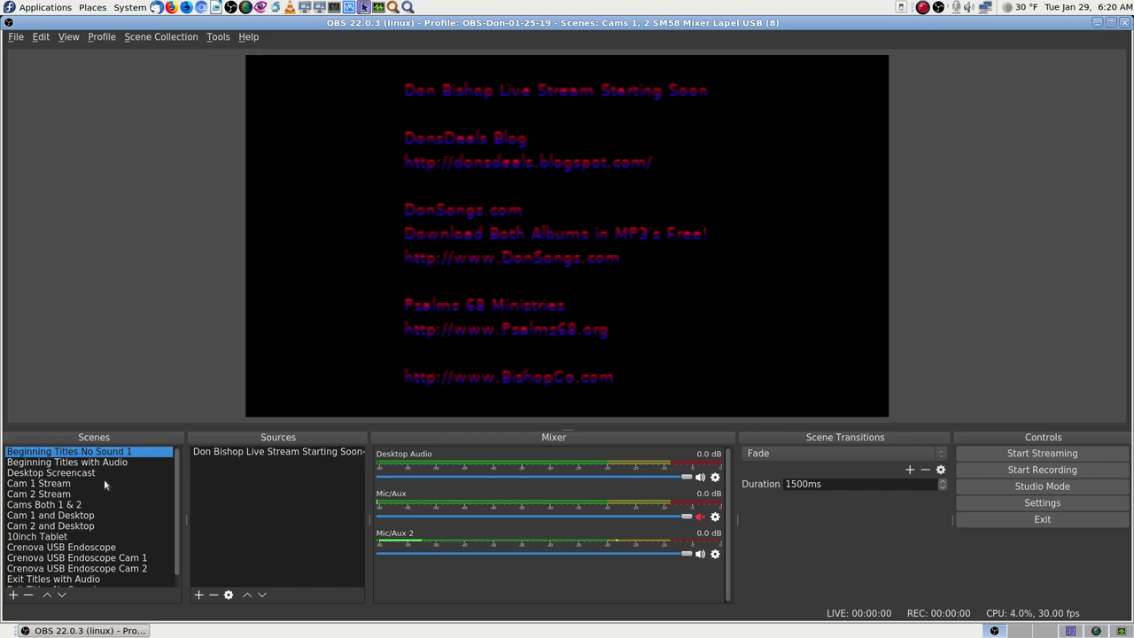
pyautogui.click(1096, 630)
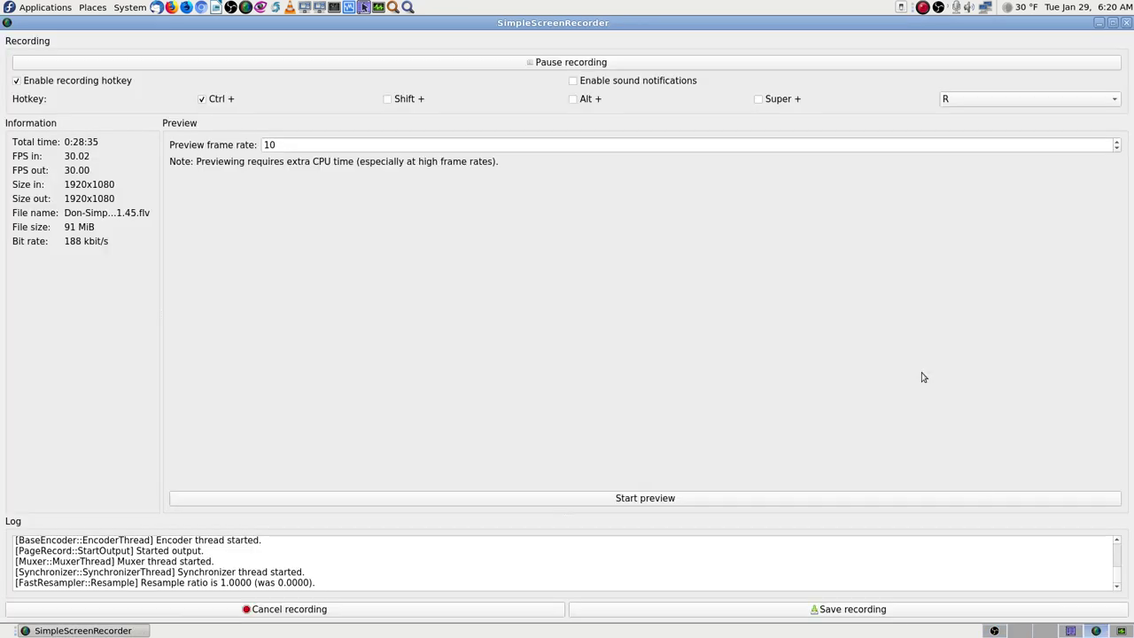
pyautogui.click(668, 499)
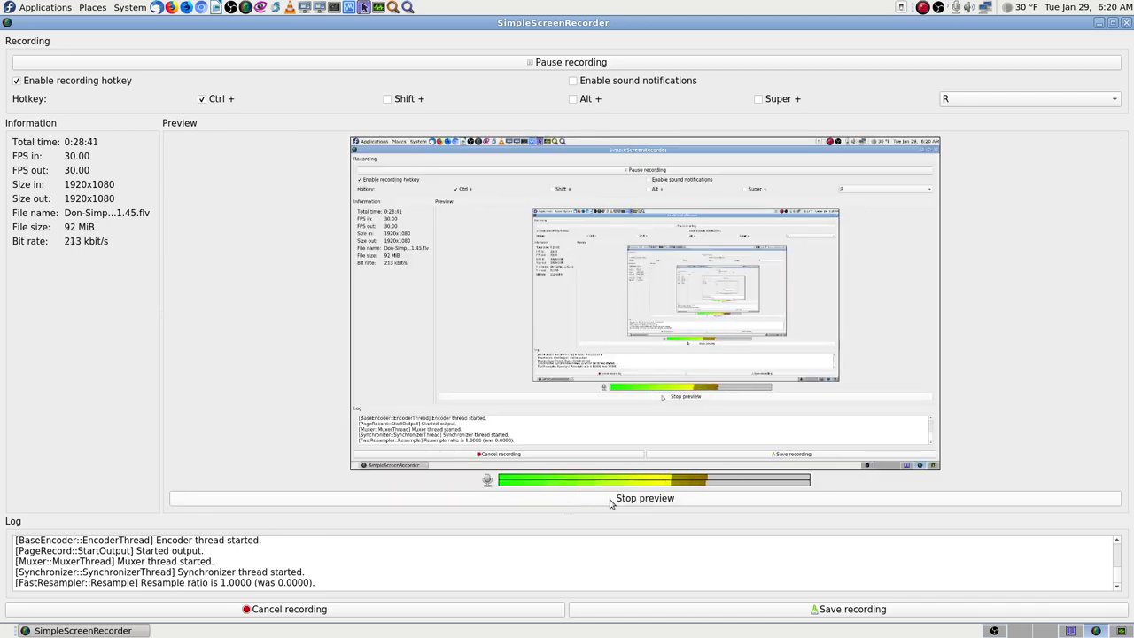
# - Activate the Beginning Titles with Audio scene in OBS and check the audio level in SimpleScreenRecorder's preview
pyautogui.click(997, 631)
pyautogui.click(101, 463)
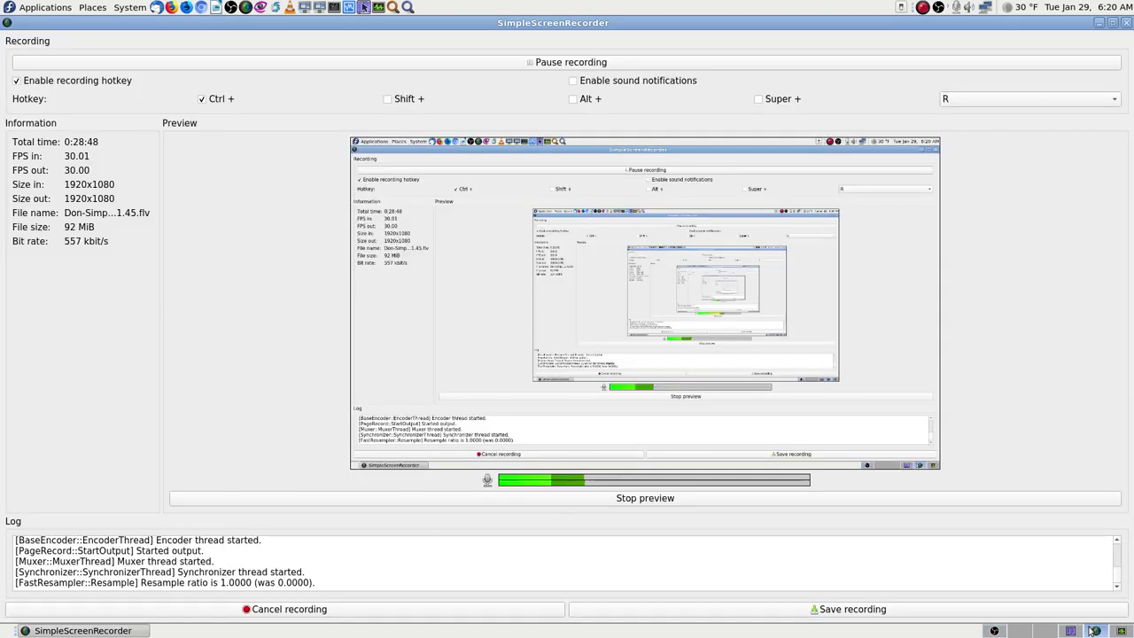
pyautogui.click(1091, 631)
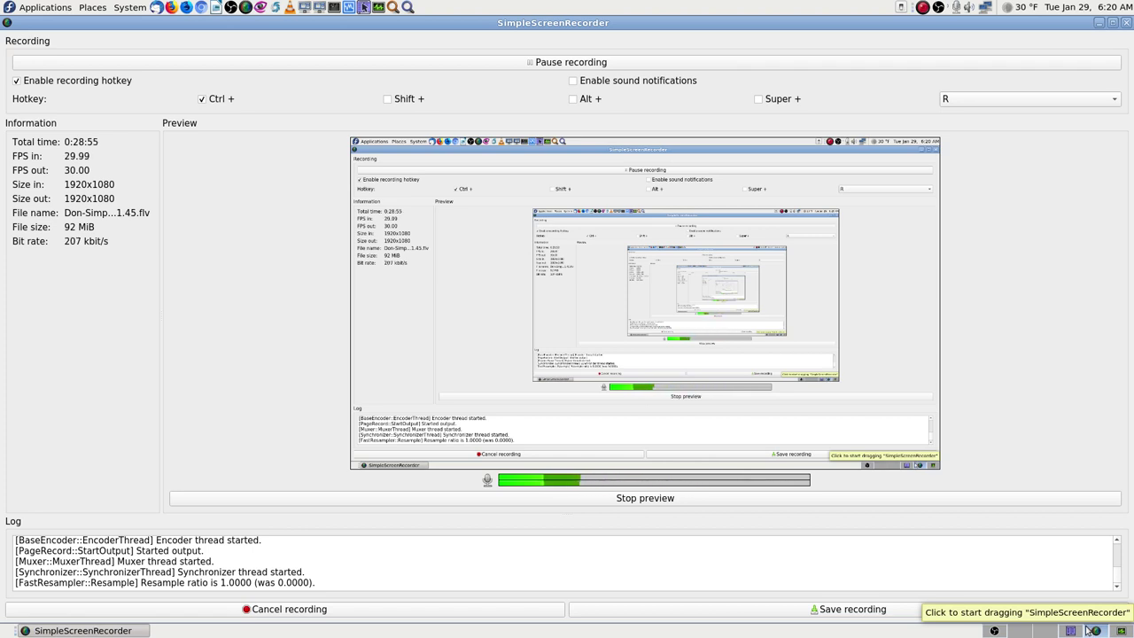
# - Return OBS to the Beginning Titles No Sound 1 scene and stop the preview in SimpleScreenRecorder
pyautogui.click(1010, 631)
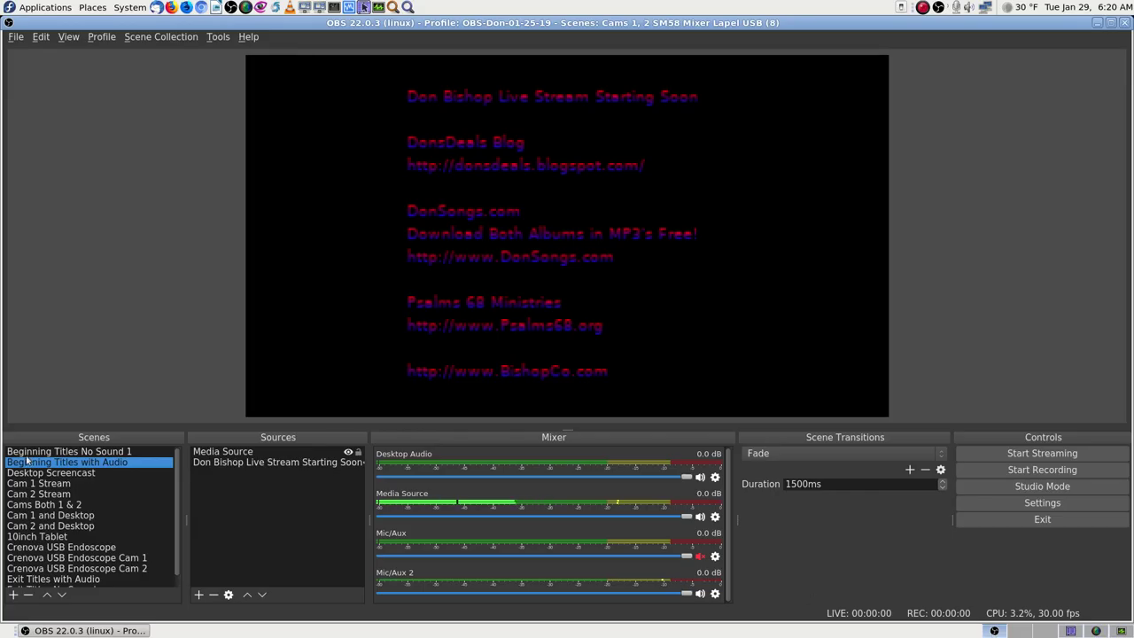
pyautogui.click(87, 452)
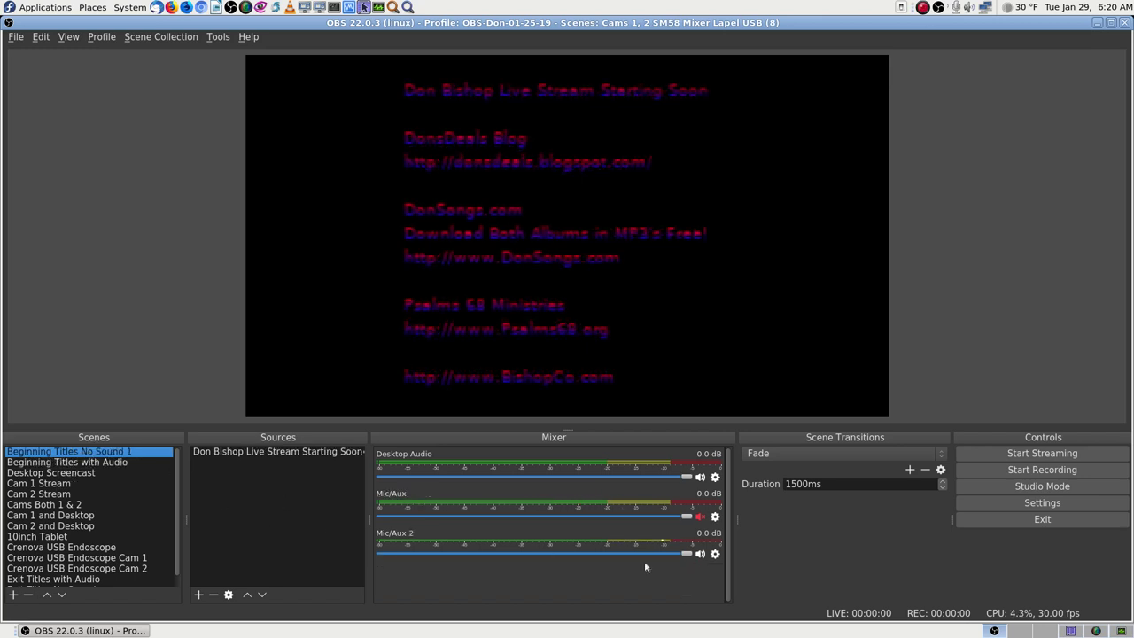
pyautogui.click(1090, 631)
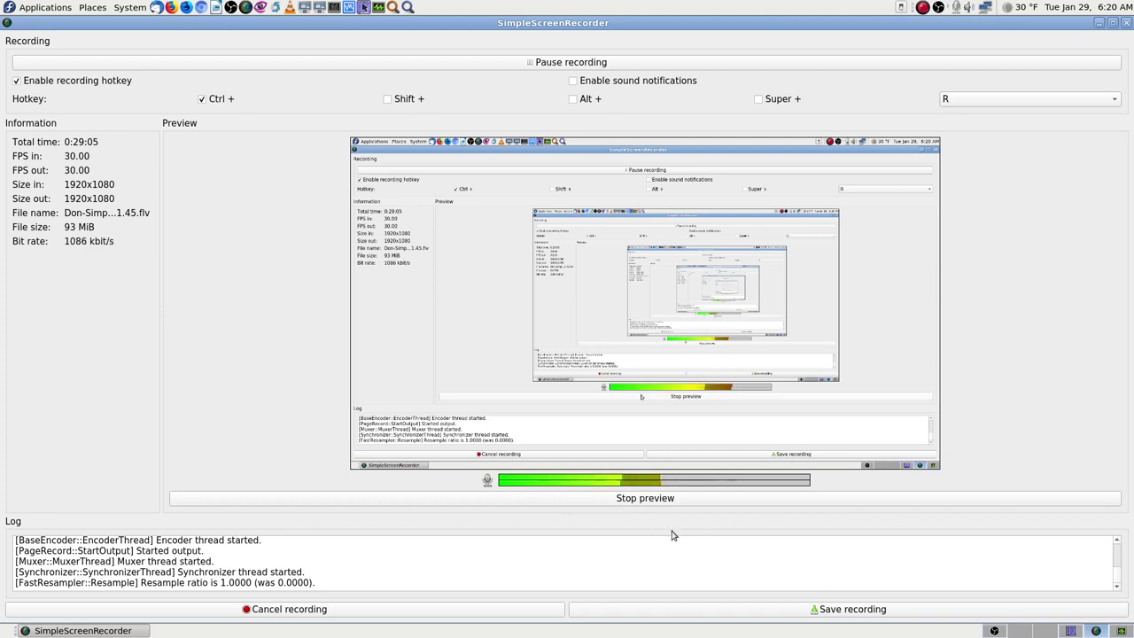
pyautogui.click(676, 501)
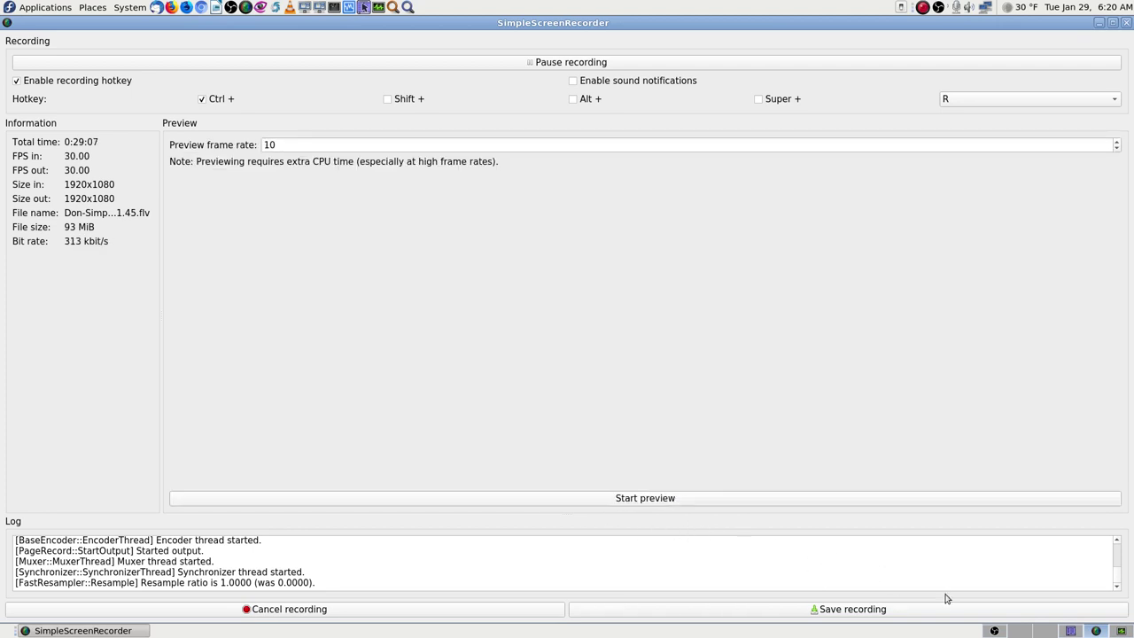
# - Switch back to OBS, exit it, and switch to Krusader to view the Simple-Screen-Recorder folder
pyautogui.click(995, 630)
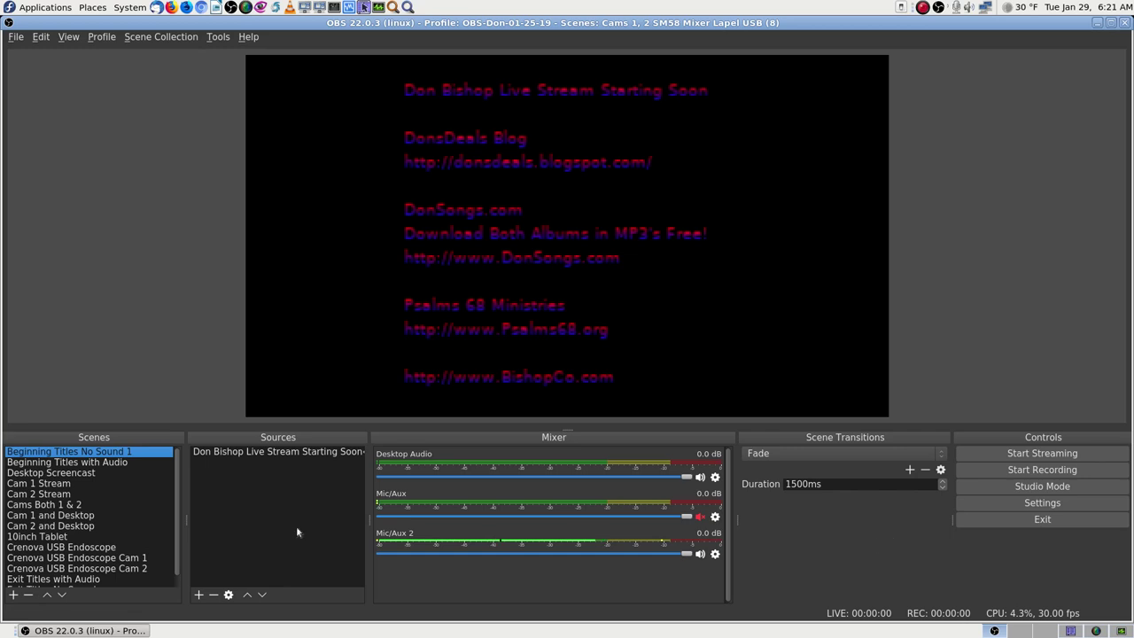
pyautogui.click(1065, 523)
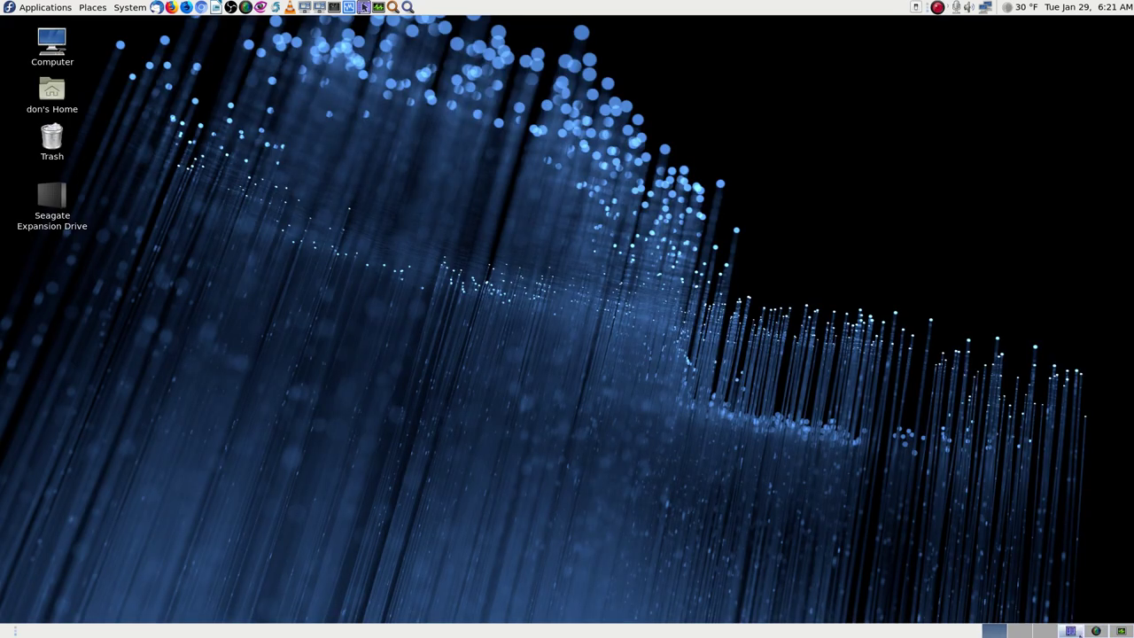
pyautogui.click(1070, 630)
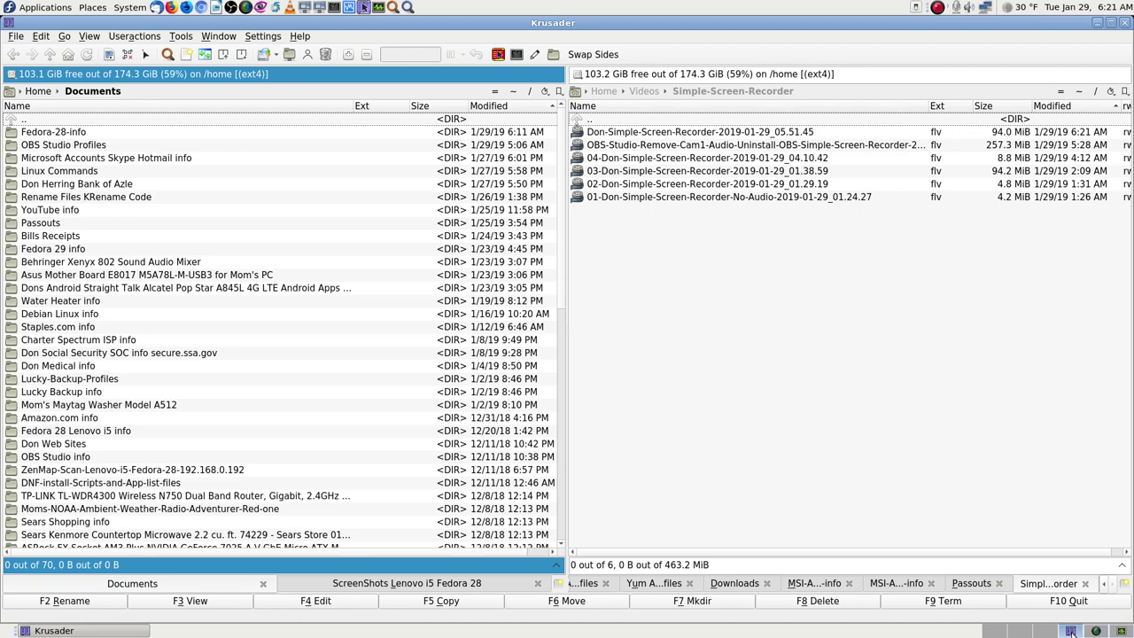
# - Switch to SimpleScreenRecorder and briefly run its preview to check the microphone level, stopping it again
pyautogui.click(797, 440)
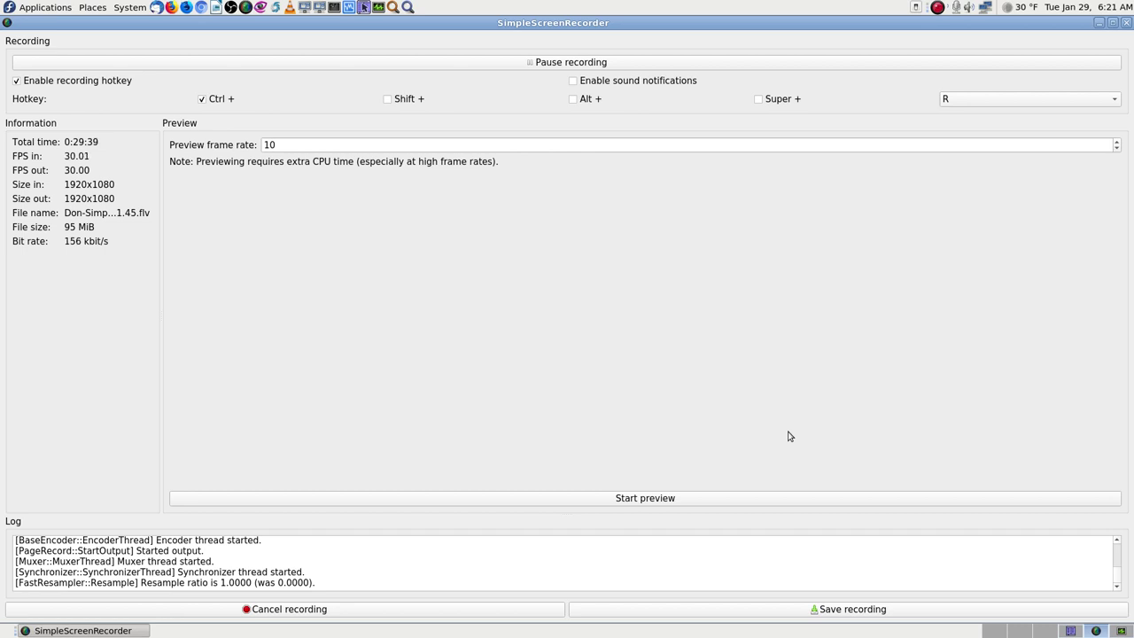
pyautogui.click(667, 499)
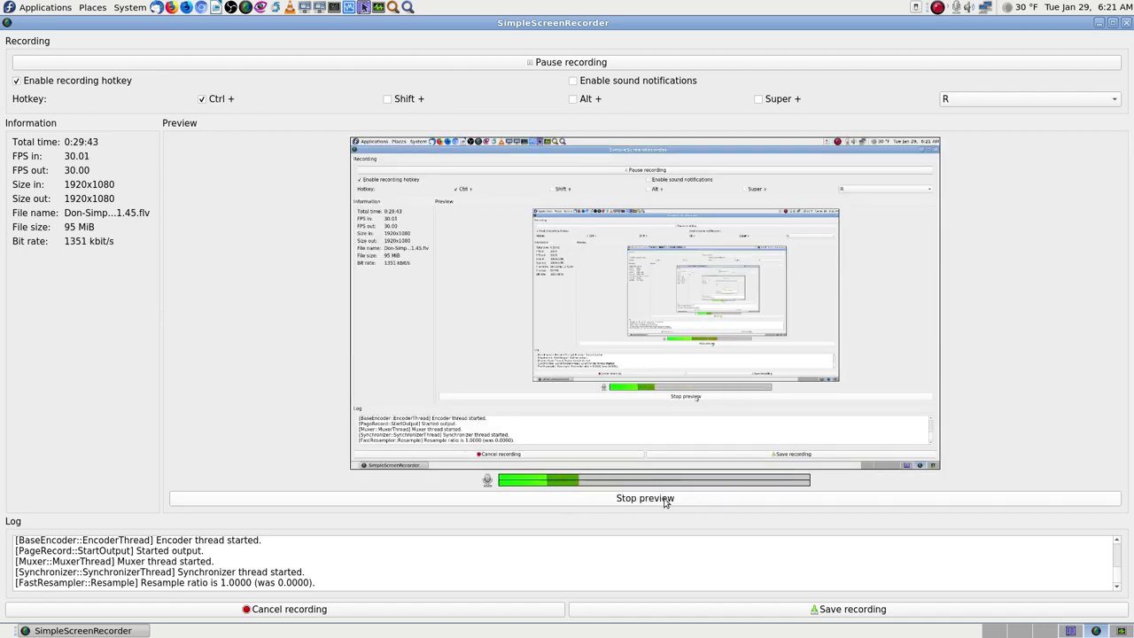
pyautogui.click(666, 500)
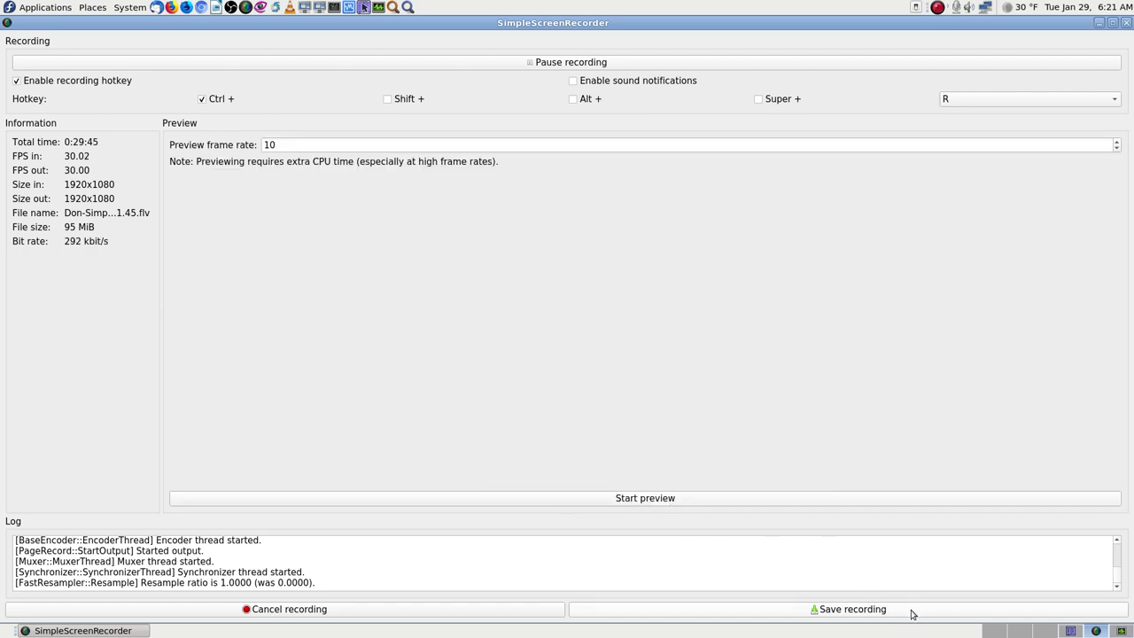